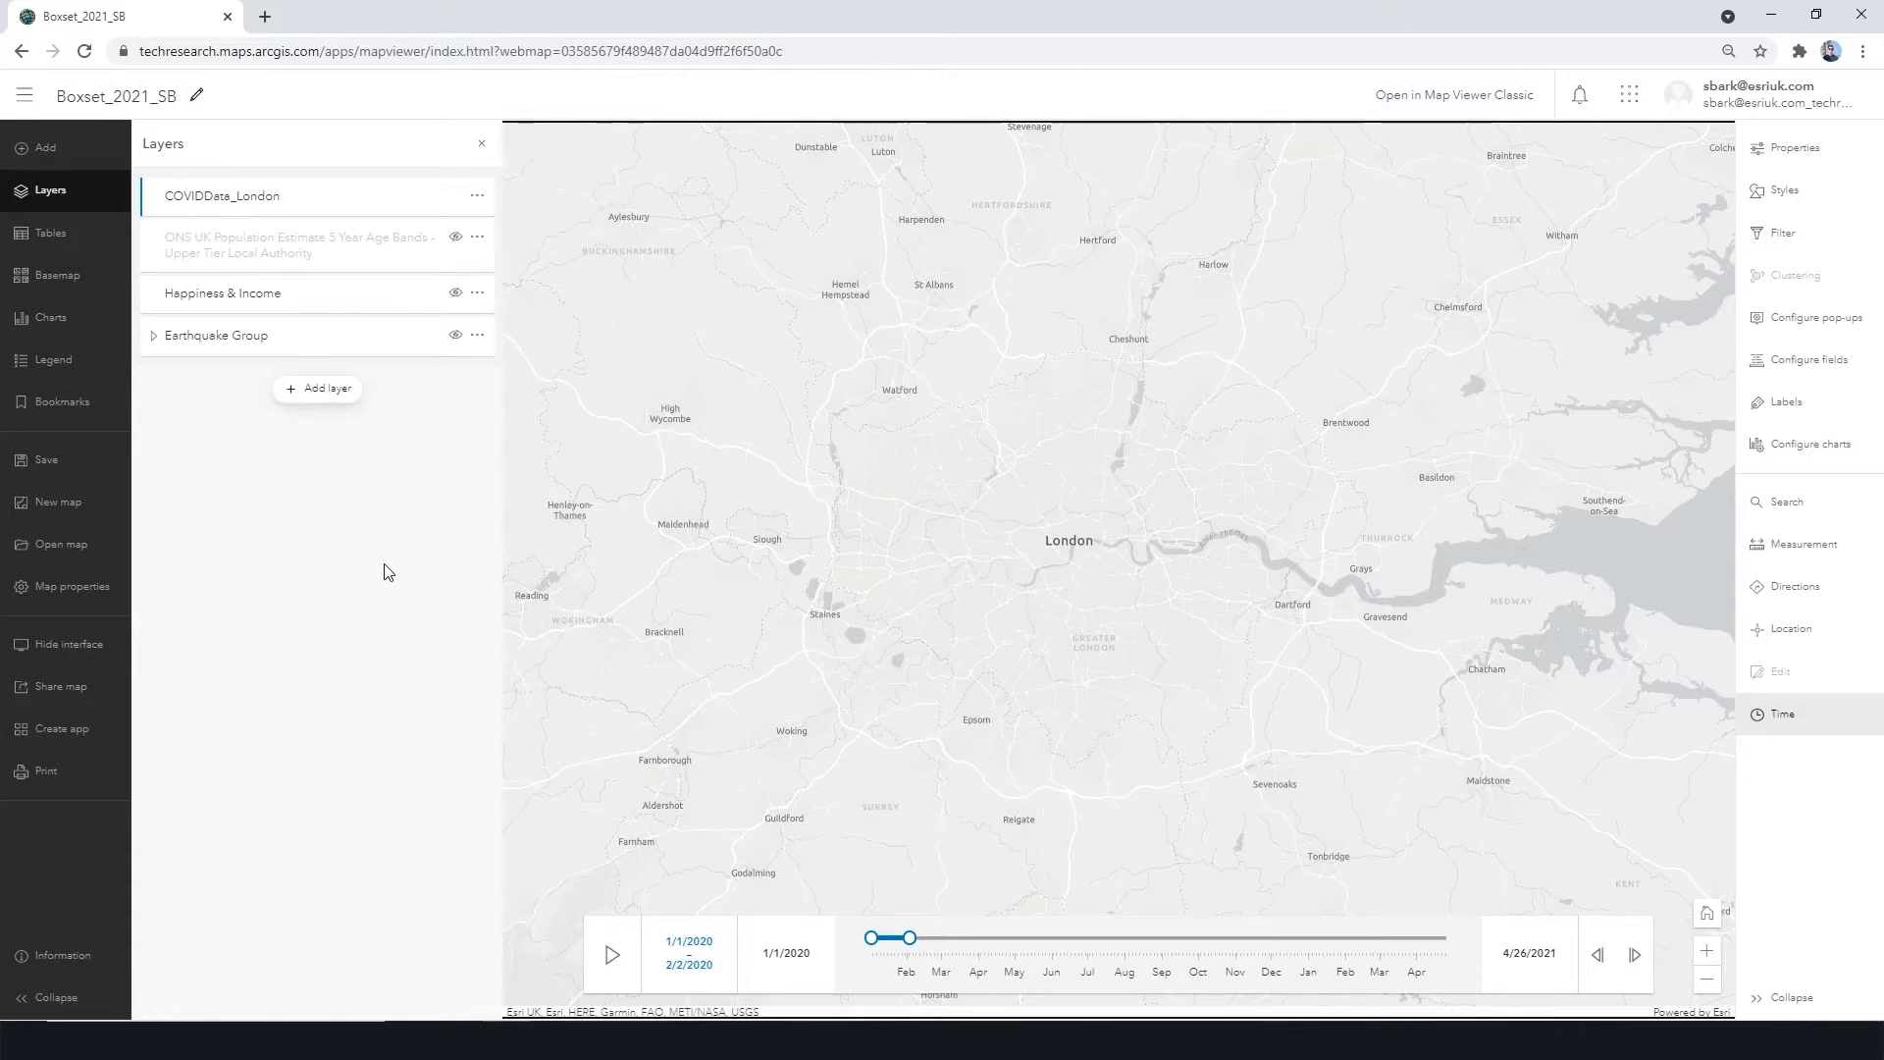
Step: Play the COVIDData_London time animation through to 4/26/2021
click(614, 954)
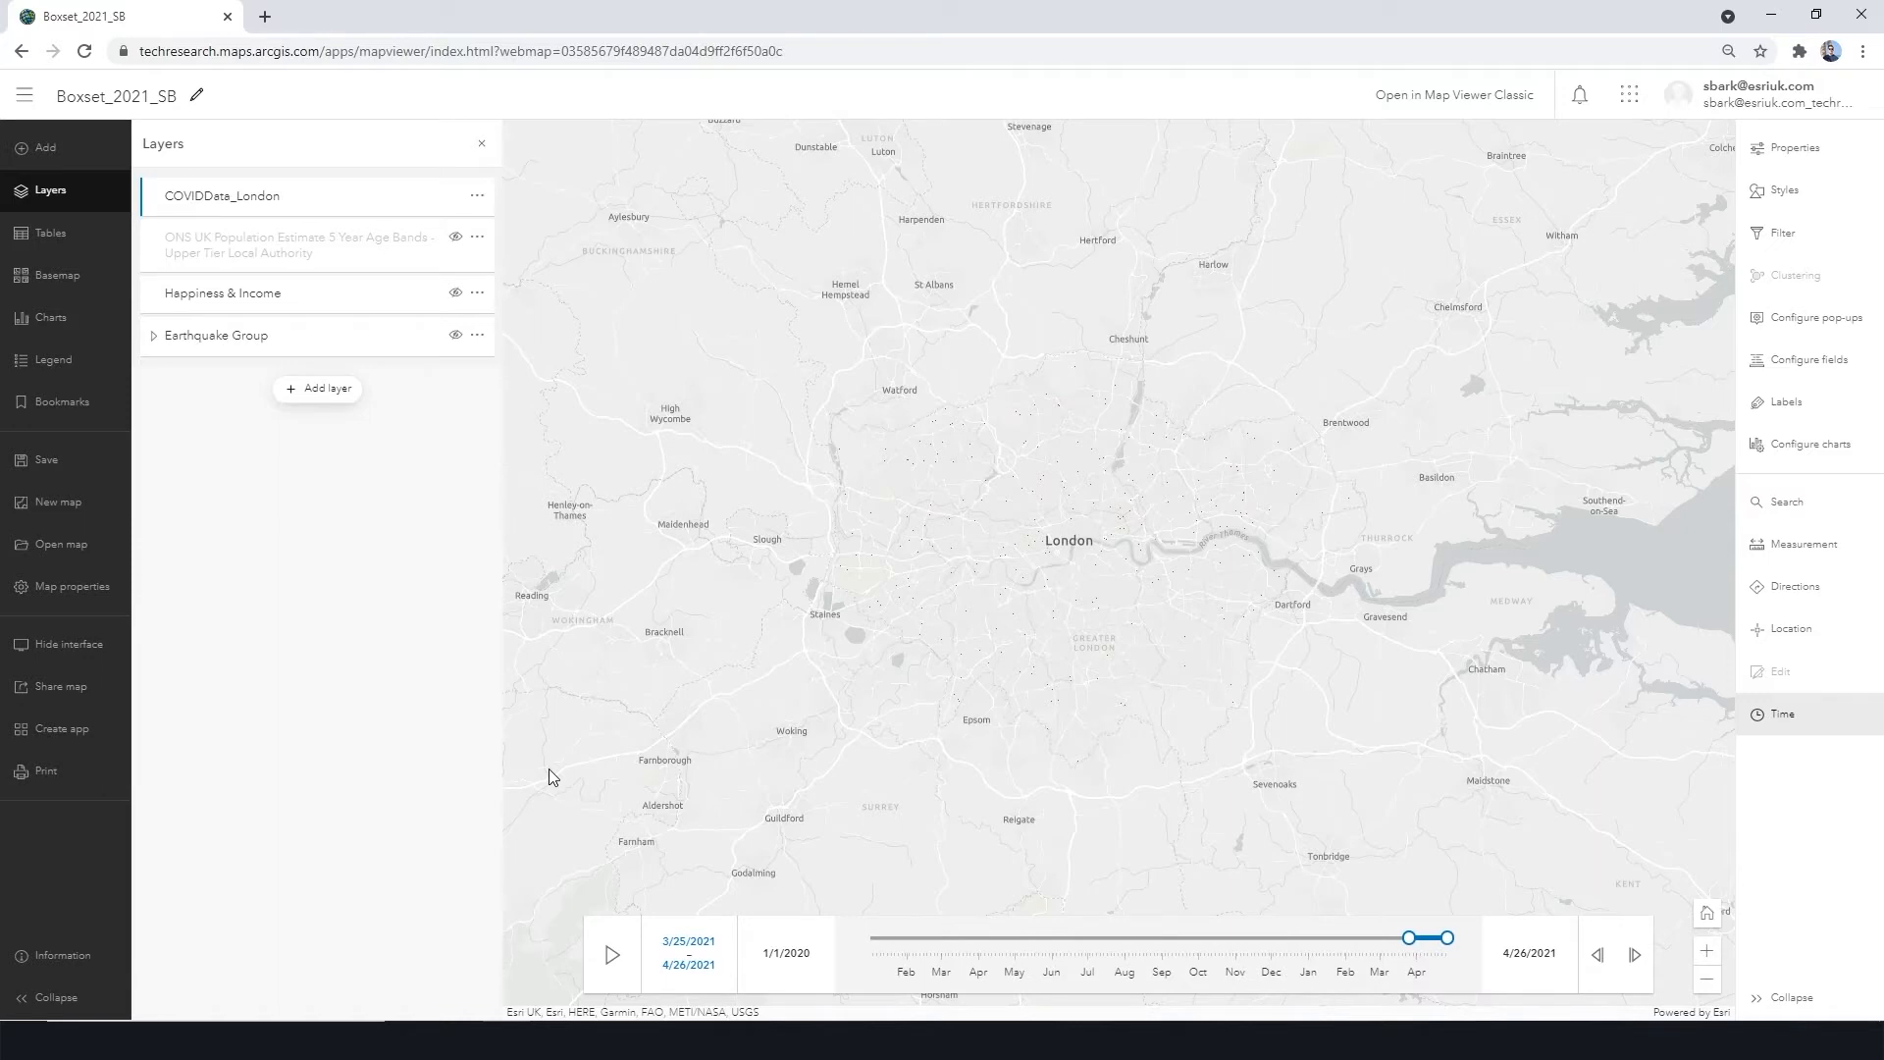
Step: Go to the UK bookmark and show the ONS UK Population Estimate layer in place of COVIDData_London, with the time slider closed
mouse_move(451, 206)
click(77, 410)
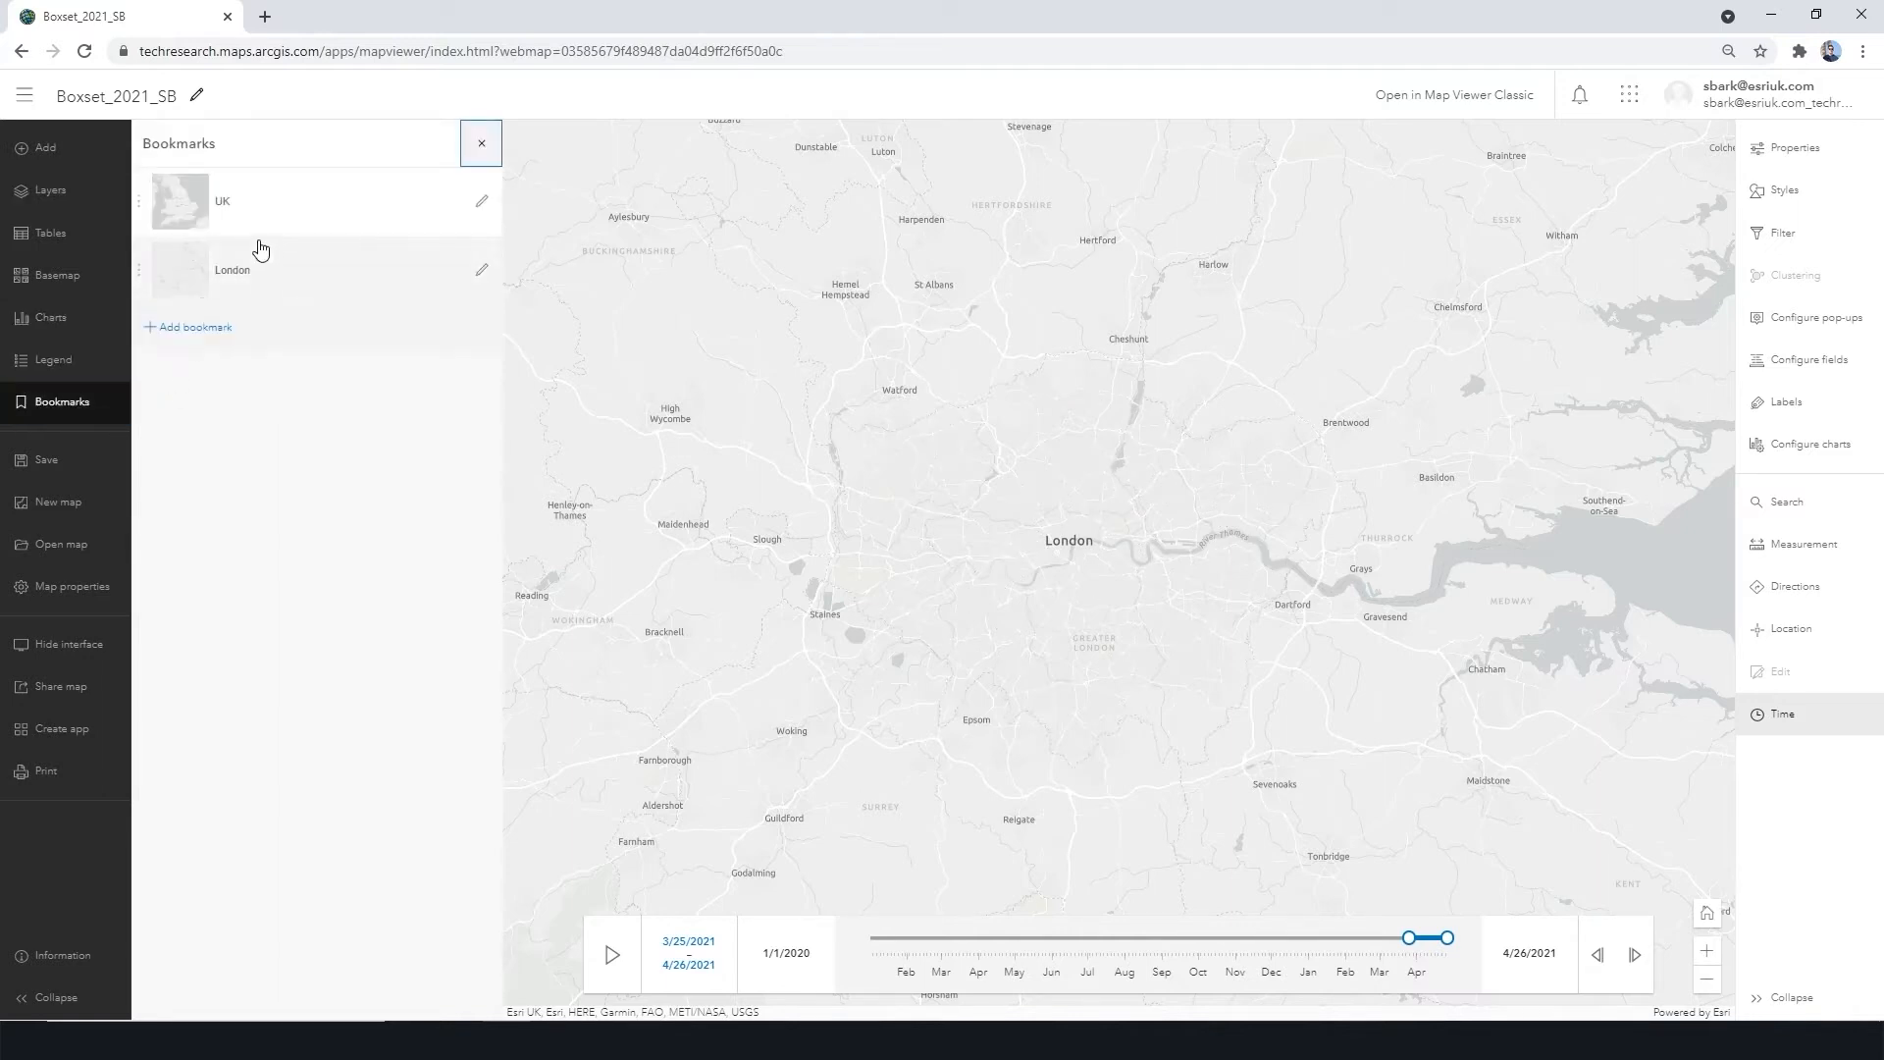
click(260, 218)
click(47, 193)
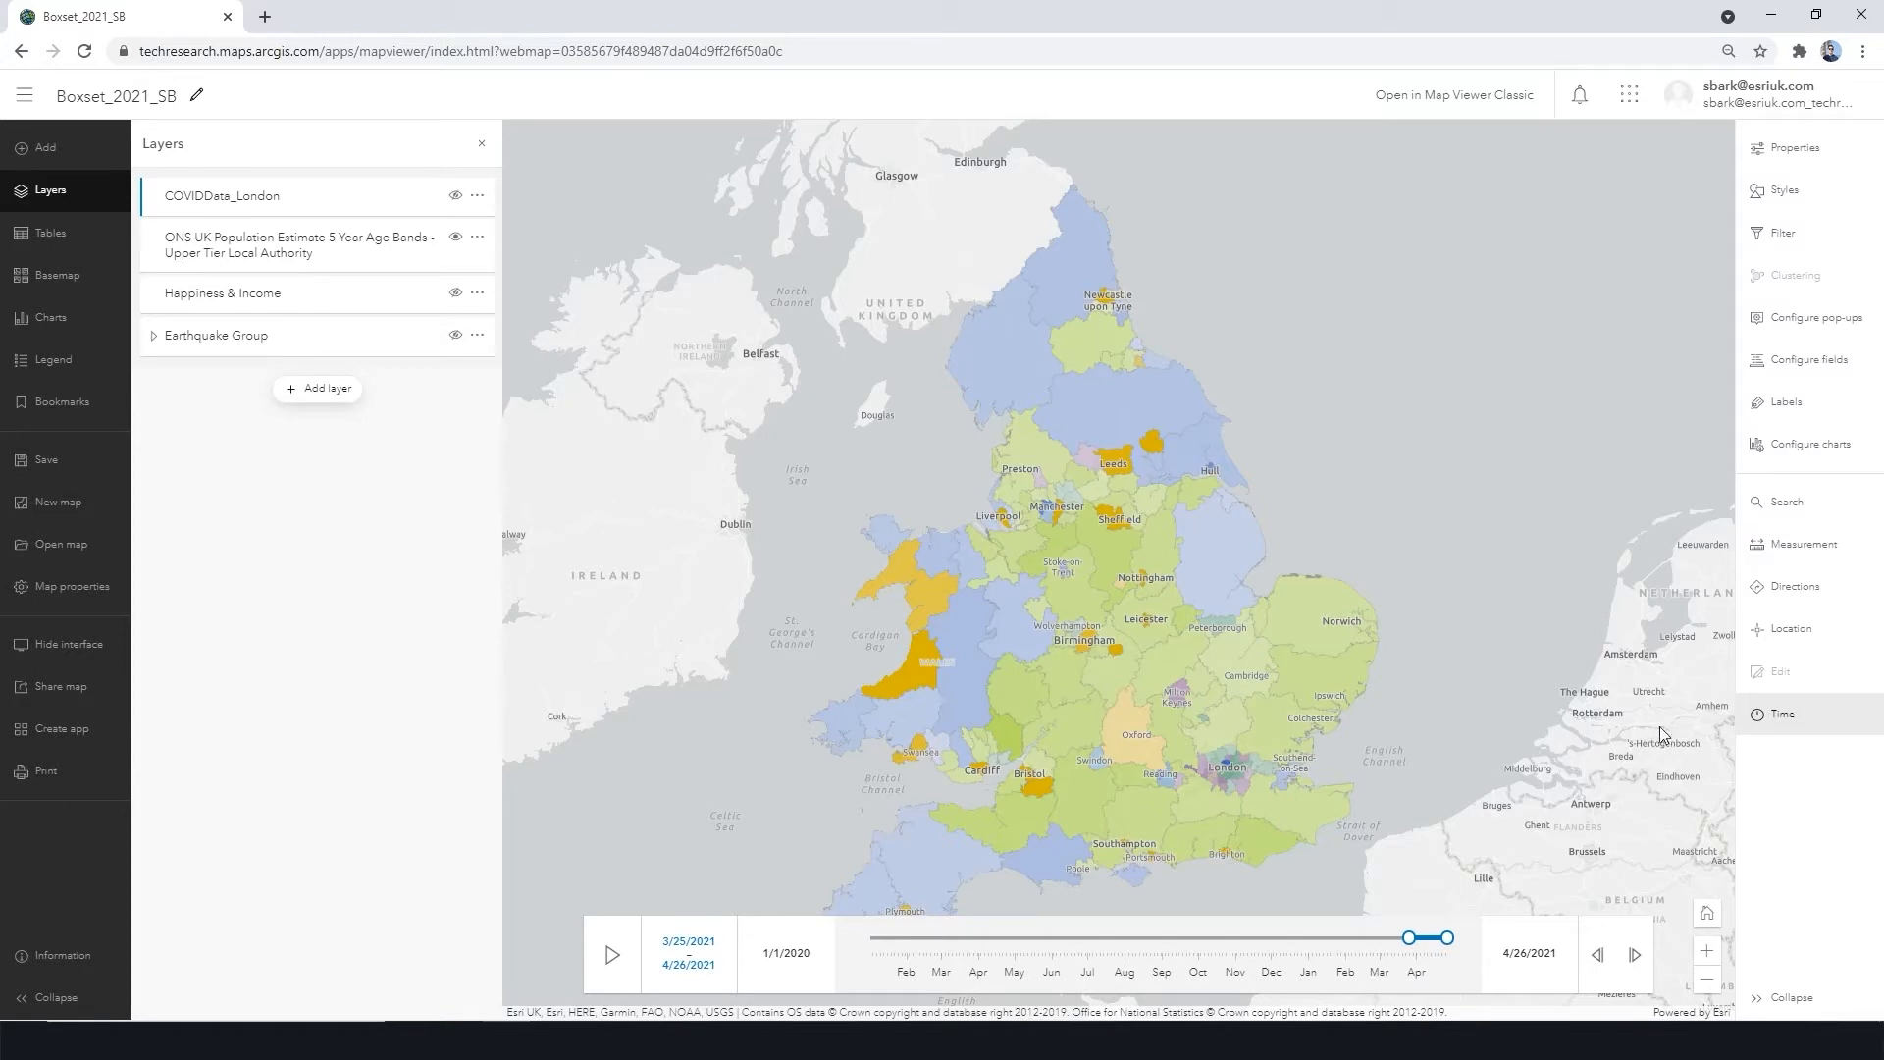
click(1803, 714)
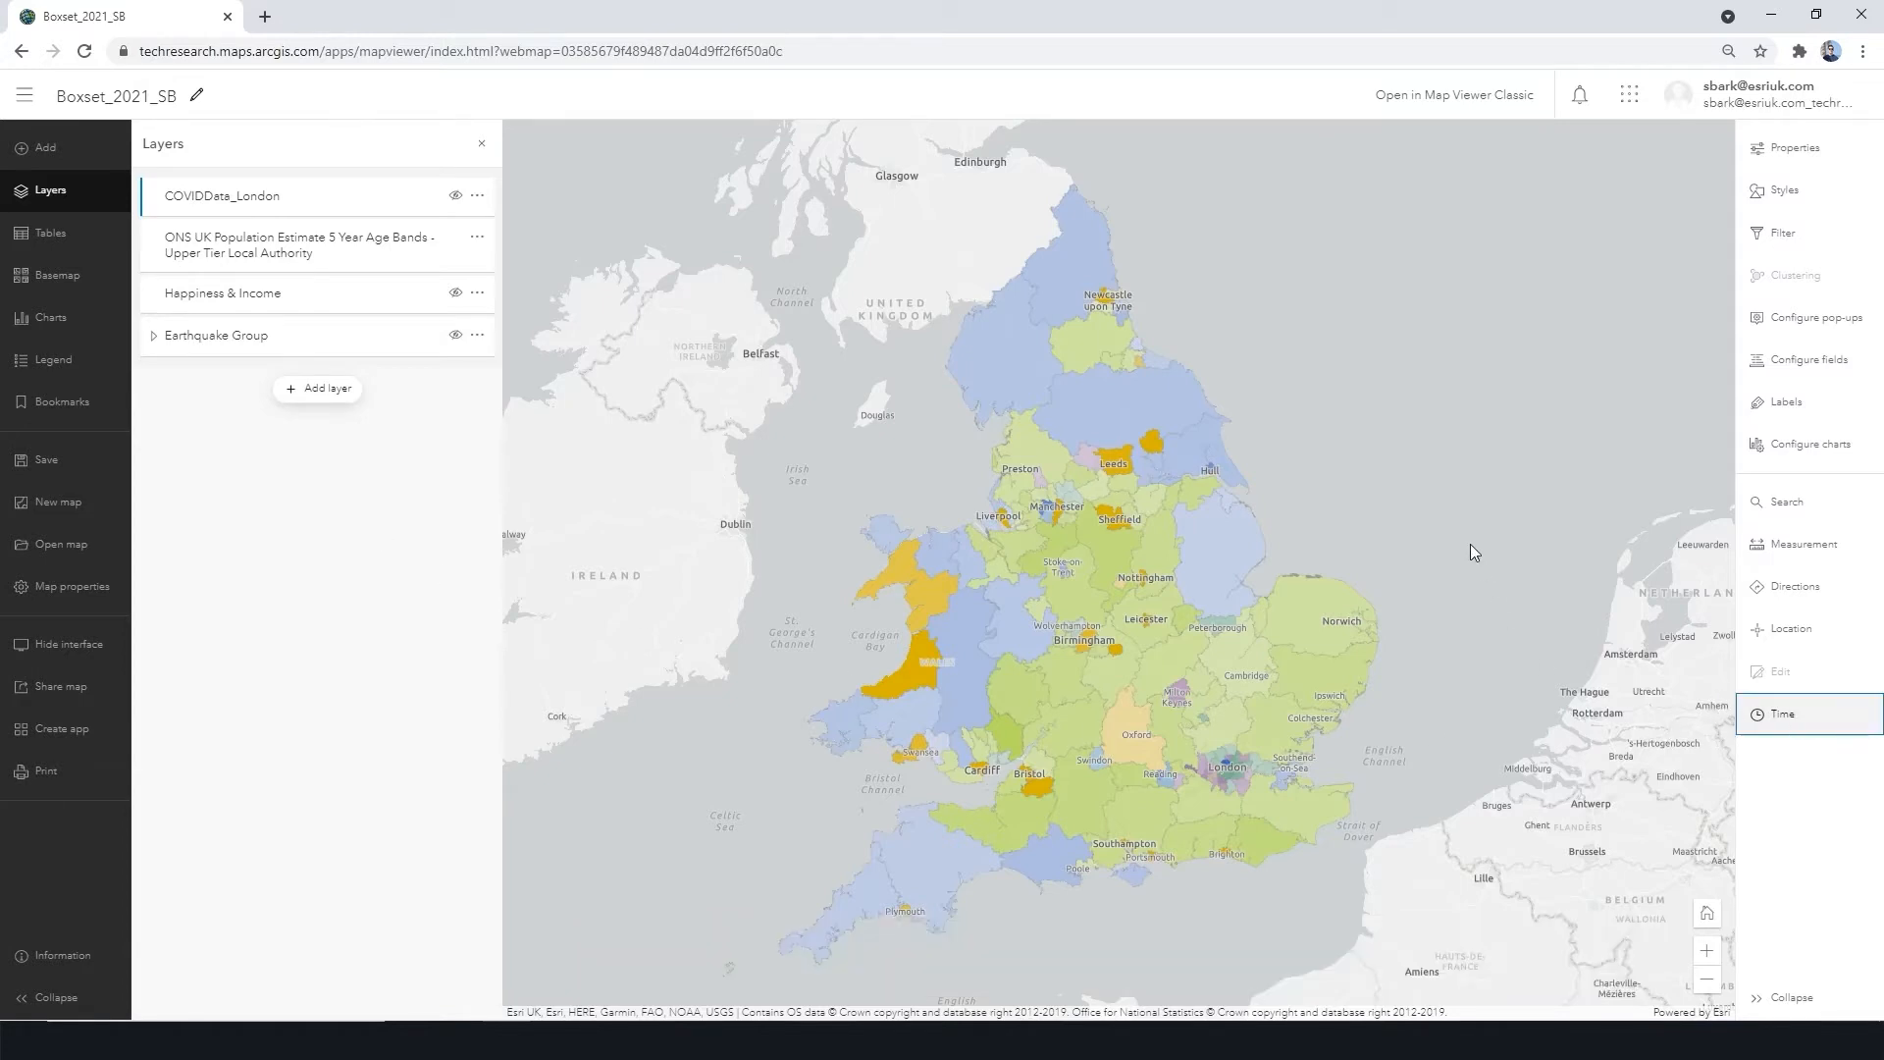
Step: Examine the ONS population layer's legend, highlighting the 50 - 54 age band
click(51, 360)
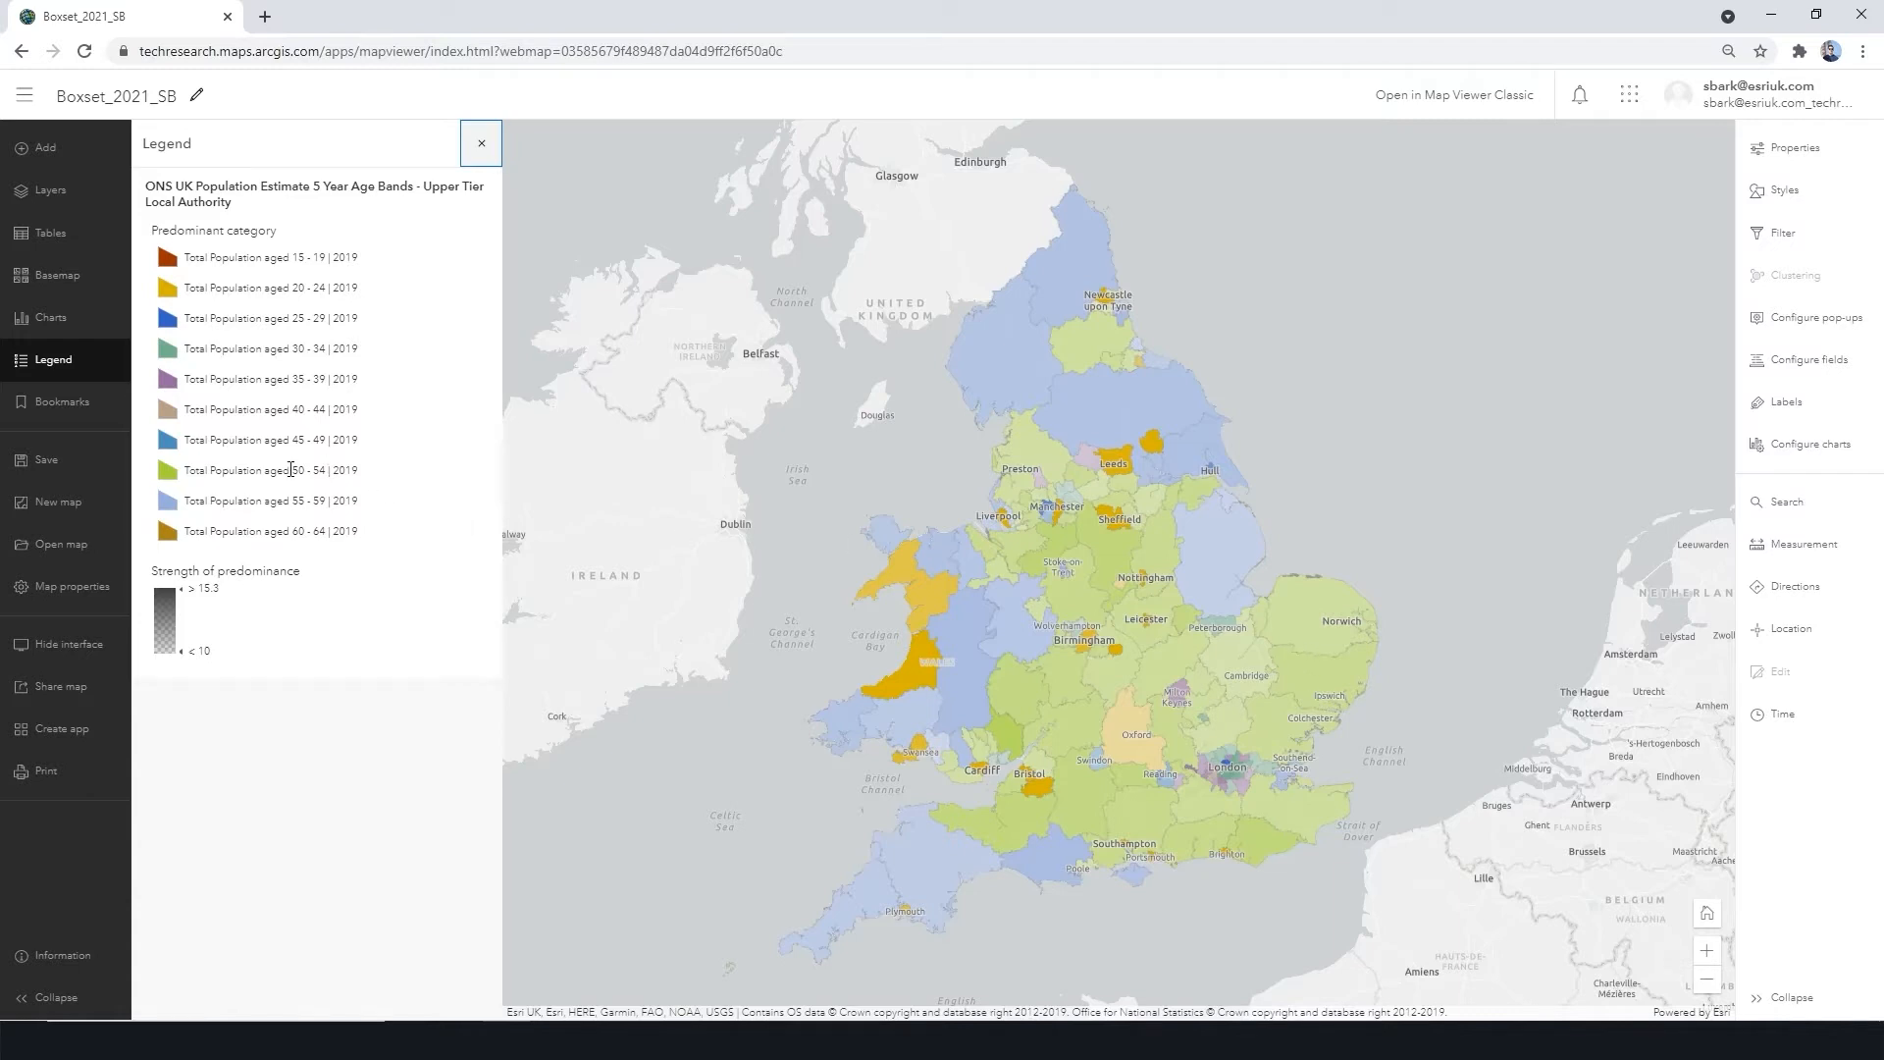
drag(294, 469, 335, 471)
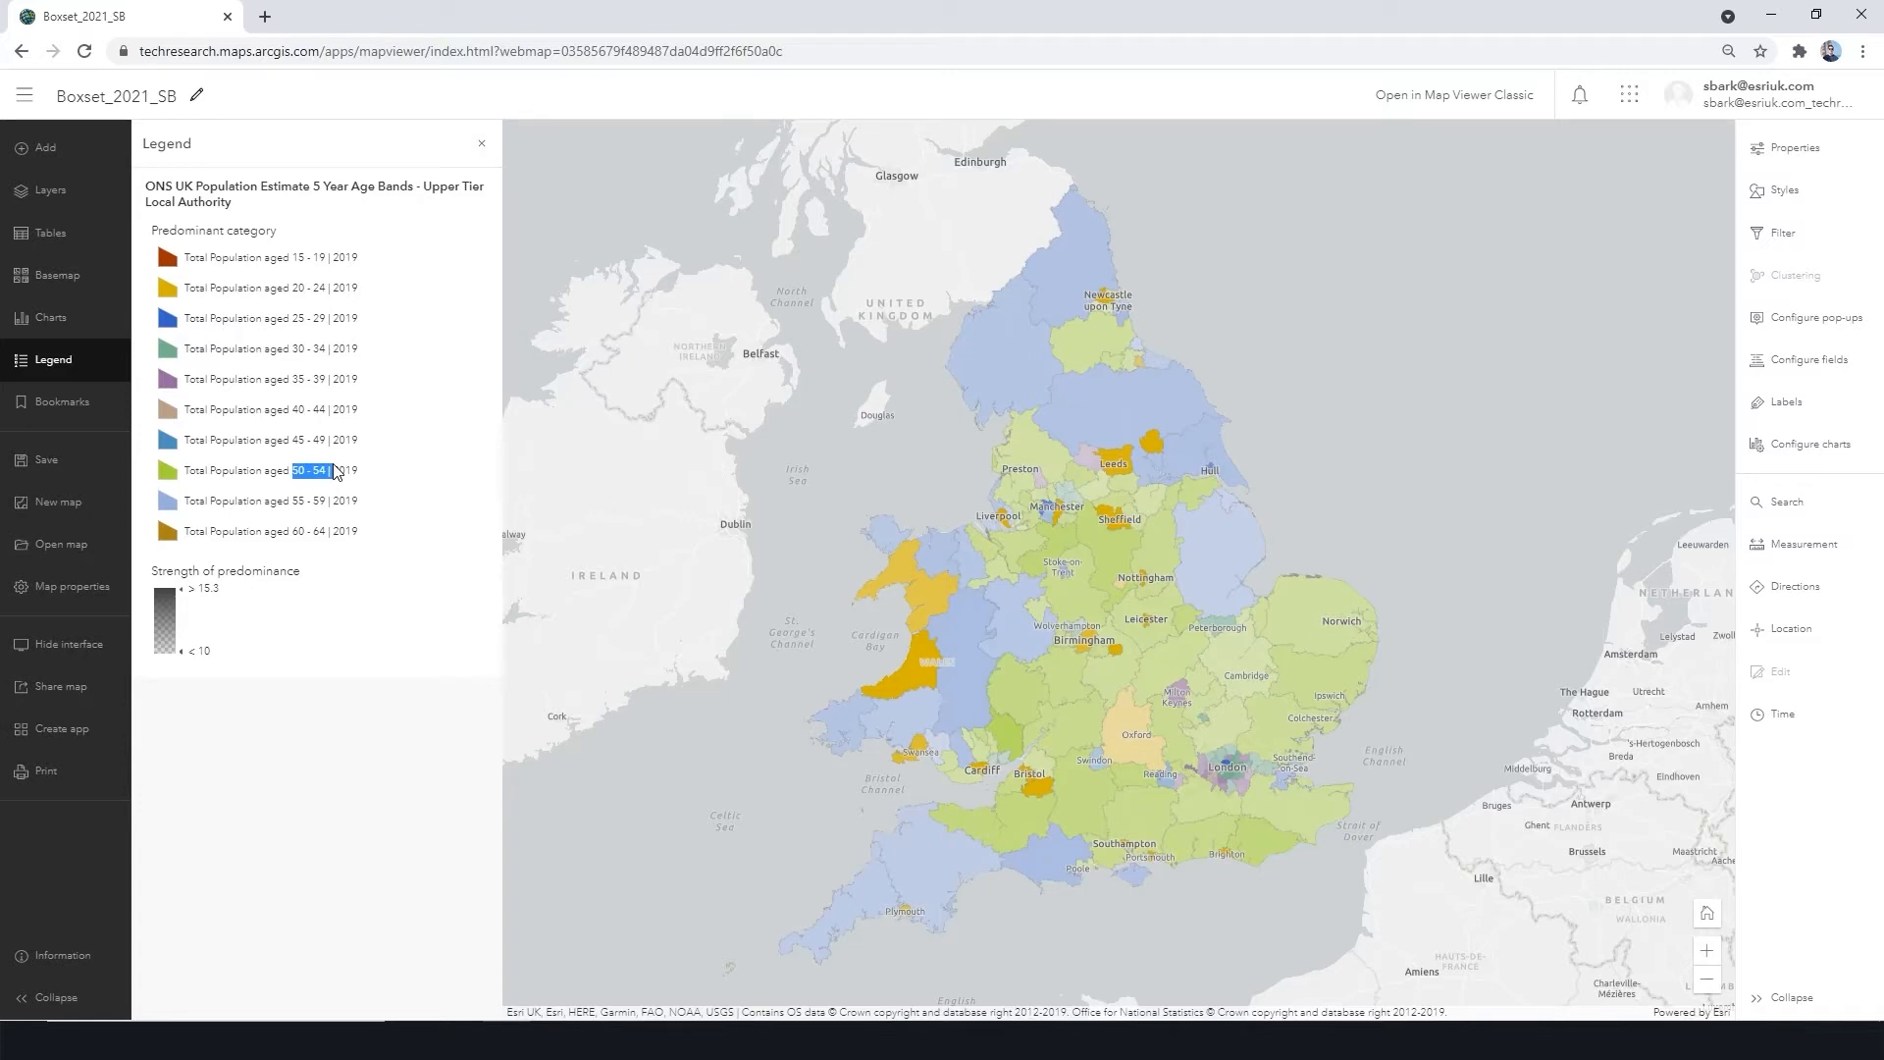
click(334, 472)
Step: Show the Happiness & Income layer in place of the ONS population layer and view its relationship legend
click(103, 194)
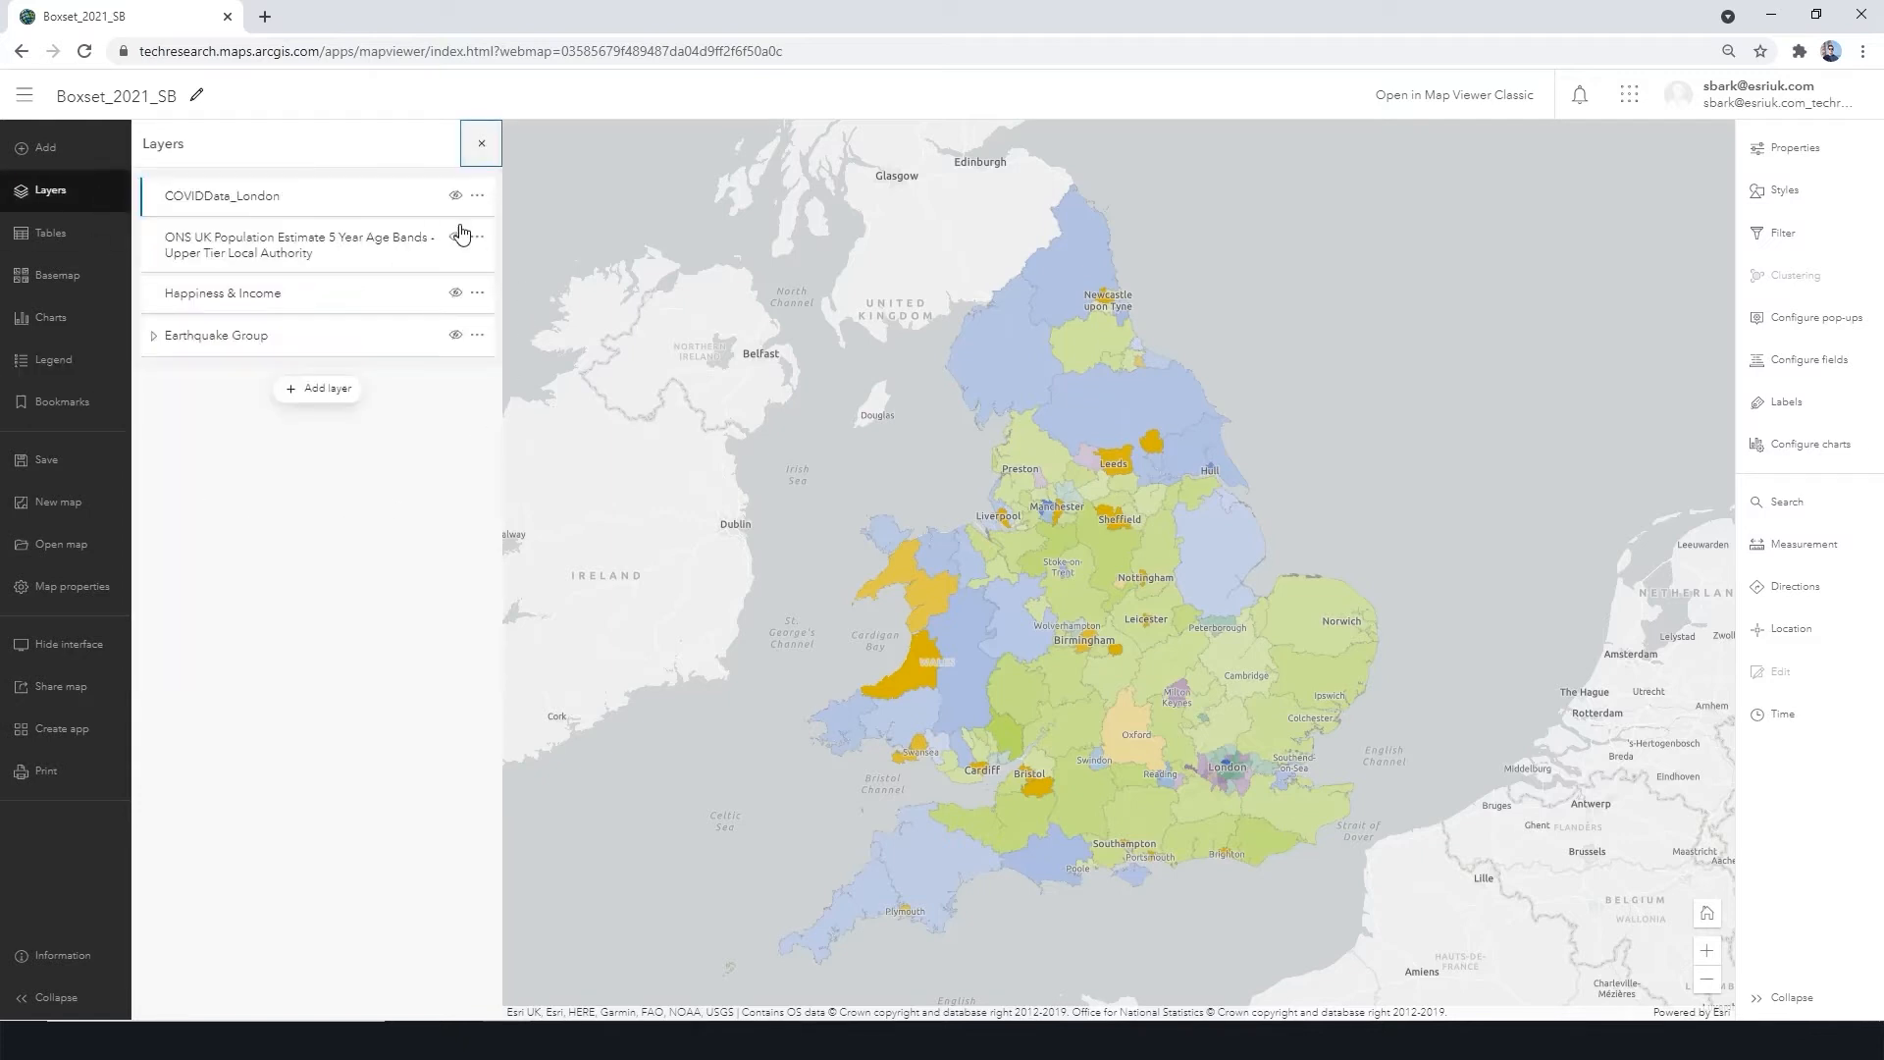
click(457, 245)
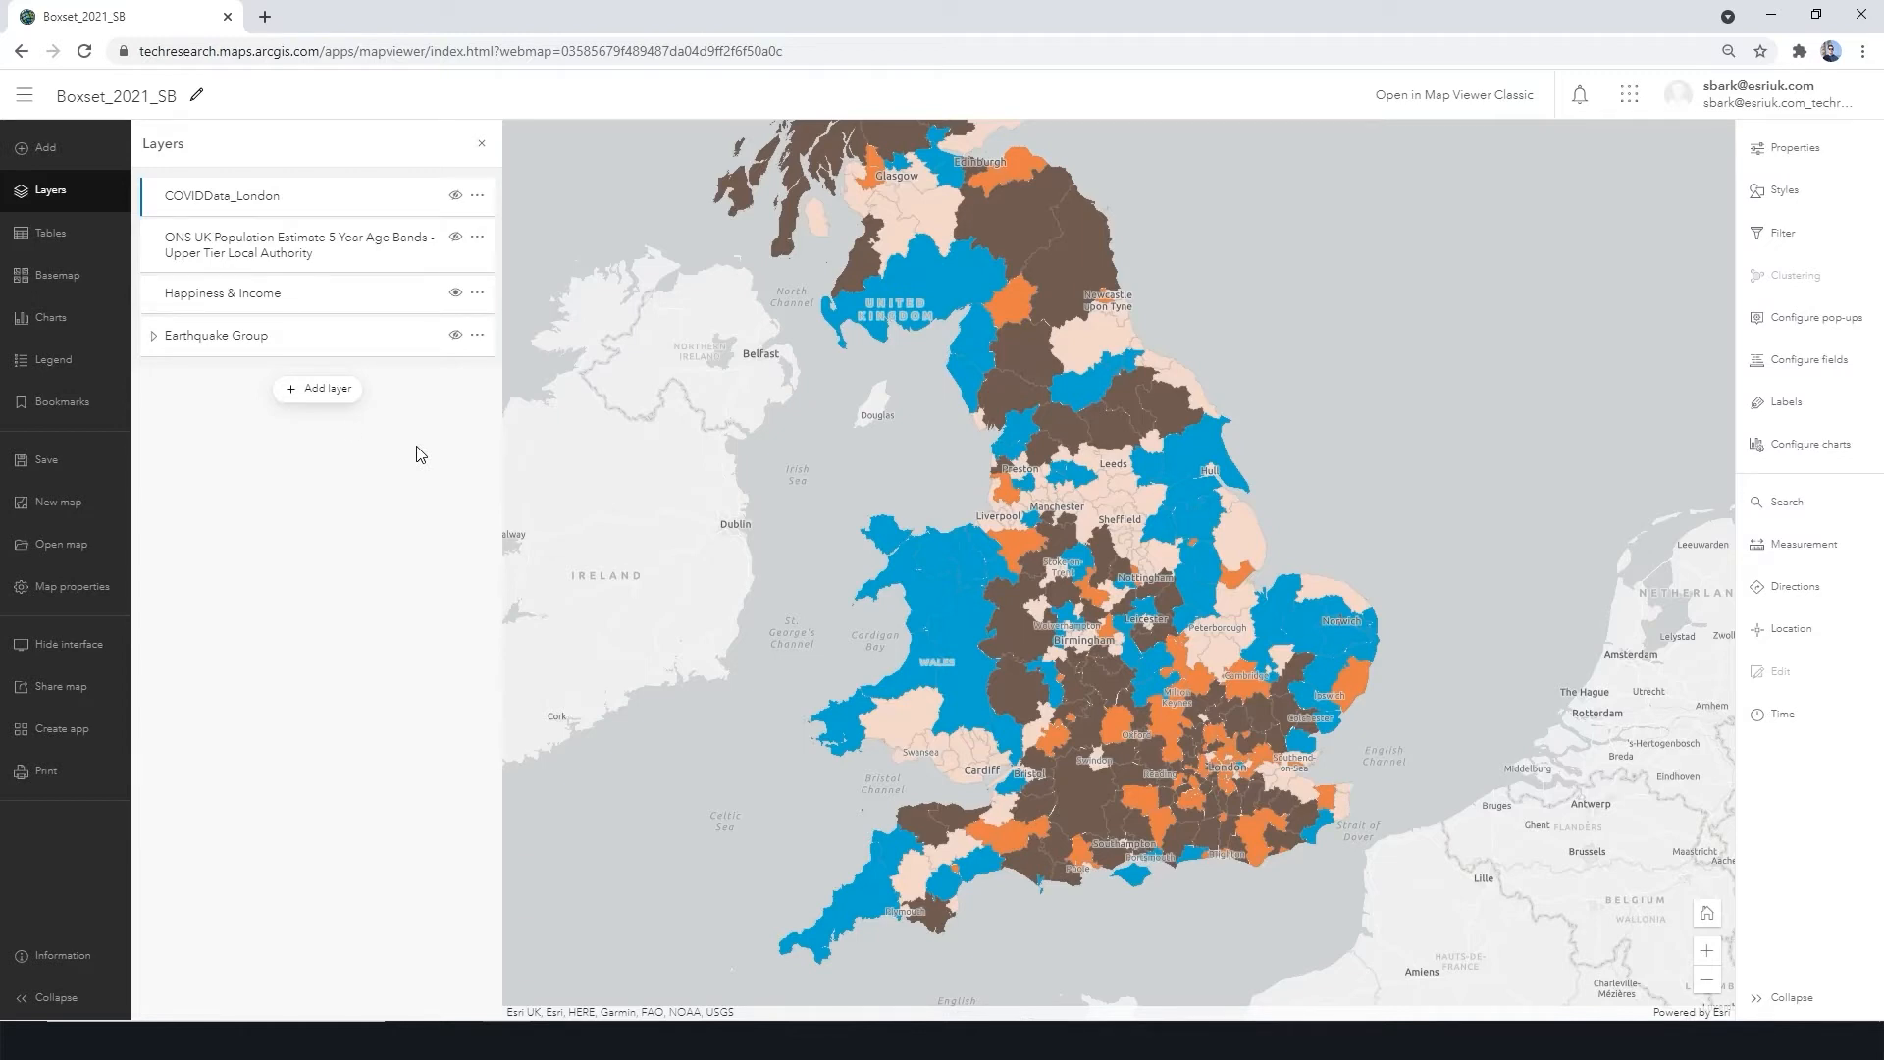
click(86, 367)
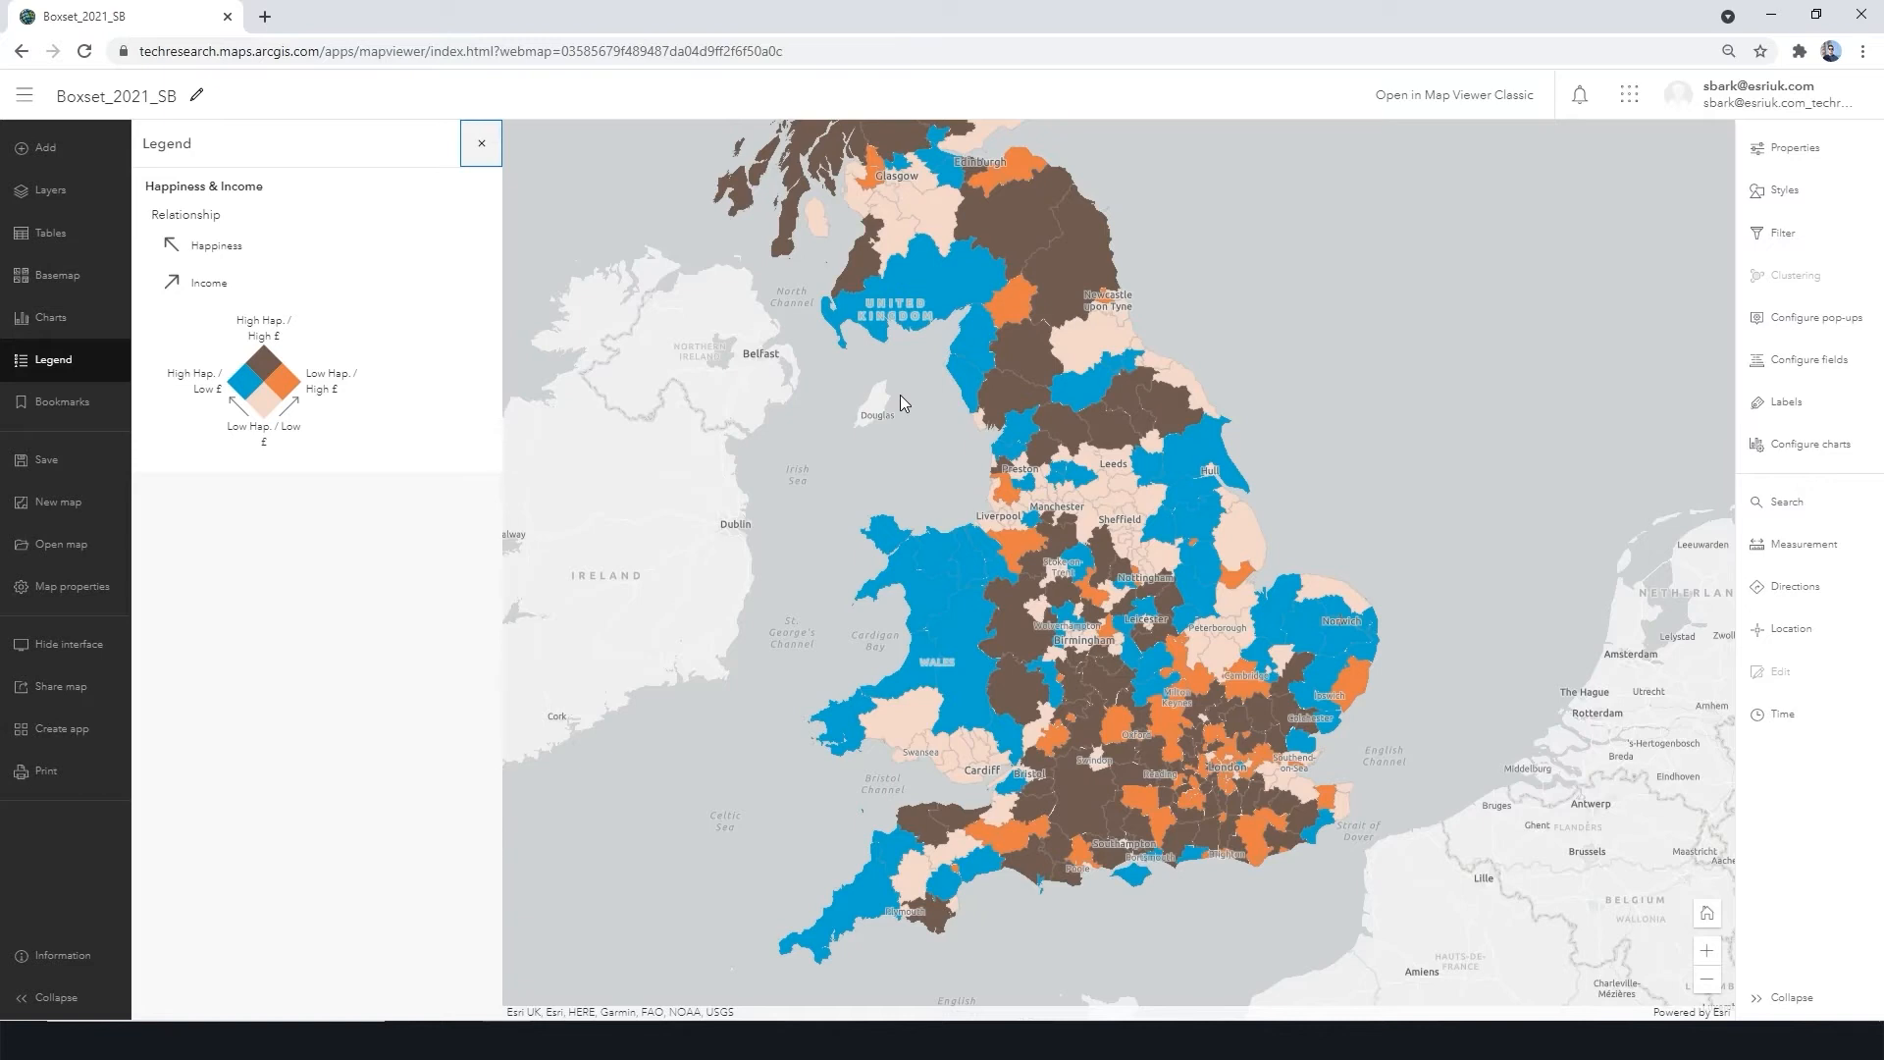
Step: Show the Earthquake Group in place of Happiness & Income and select its UK Historical Earthquakes - Above Below Style layer
click(31, 193)
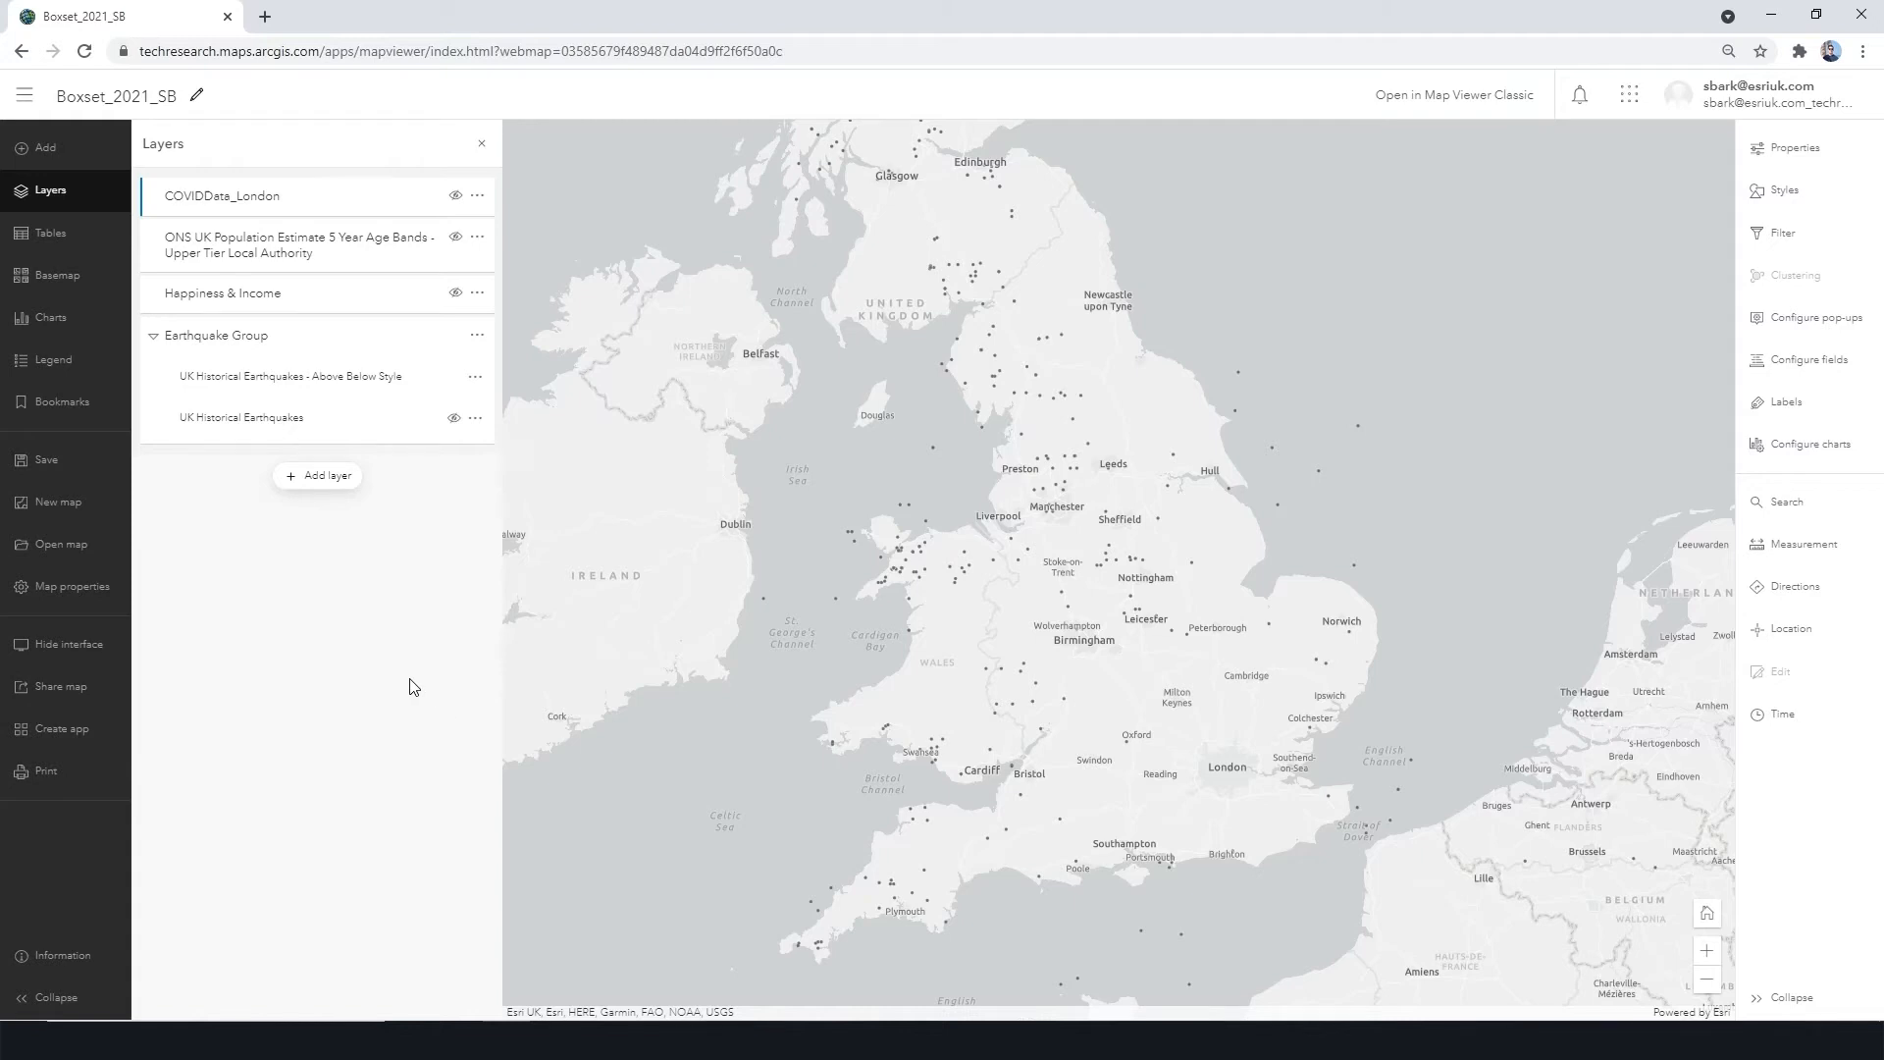
click(393, 377)
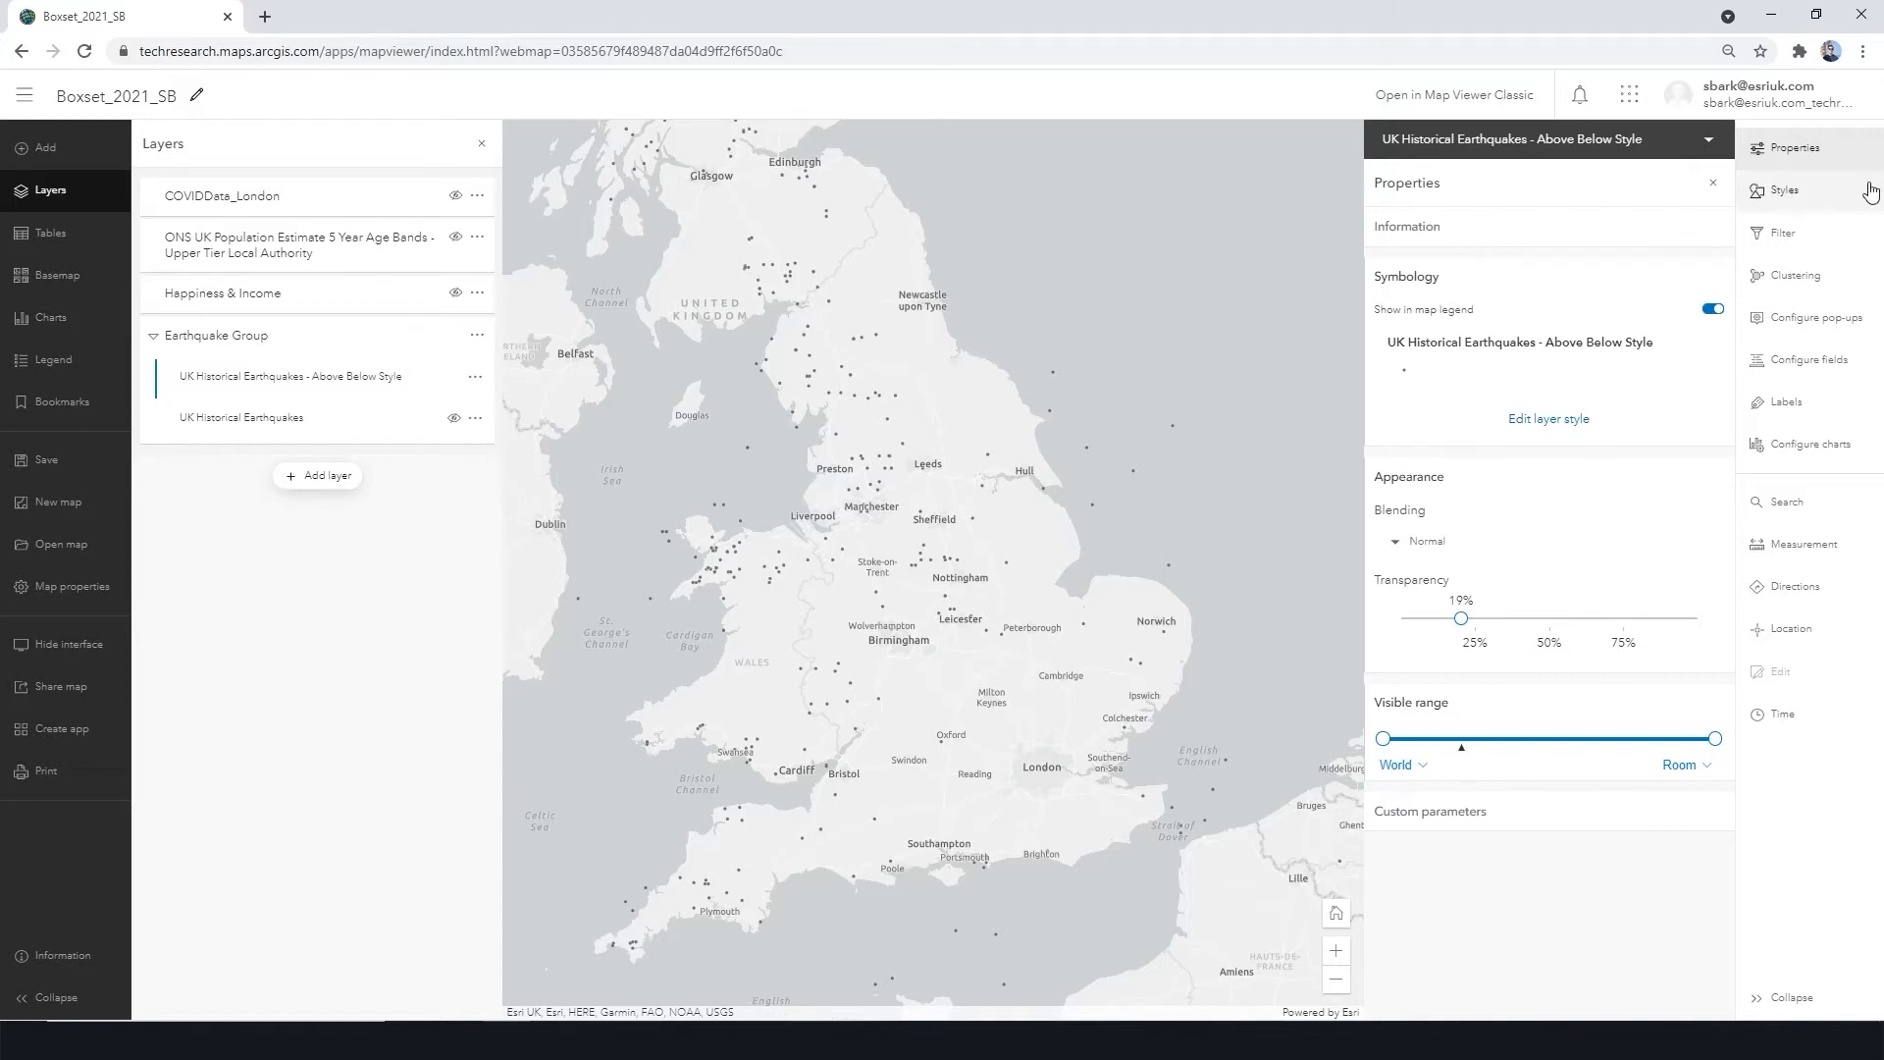
Step: Add the MAGNITUDE field as the styling attribute of the selected earthquake layer
click(1830, 196)
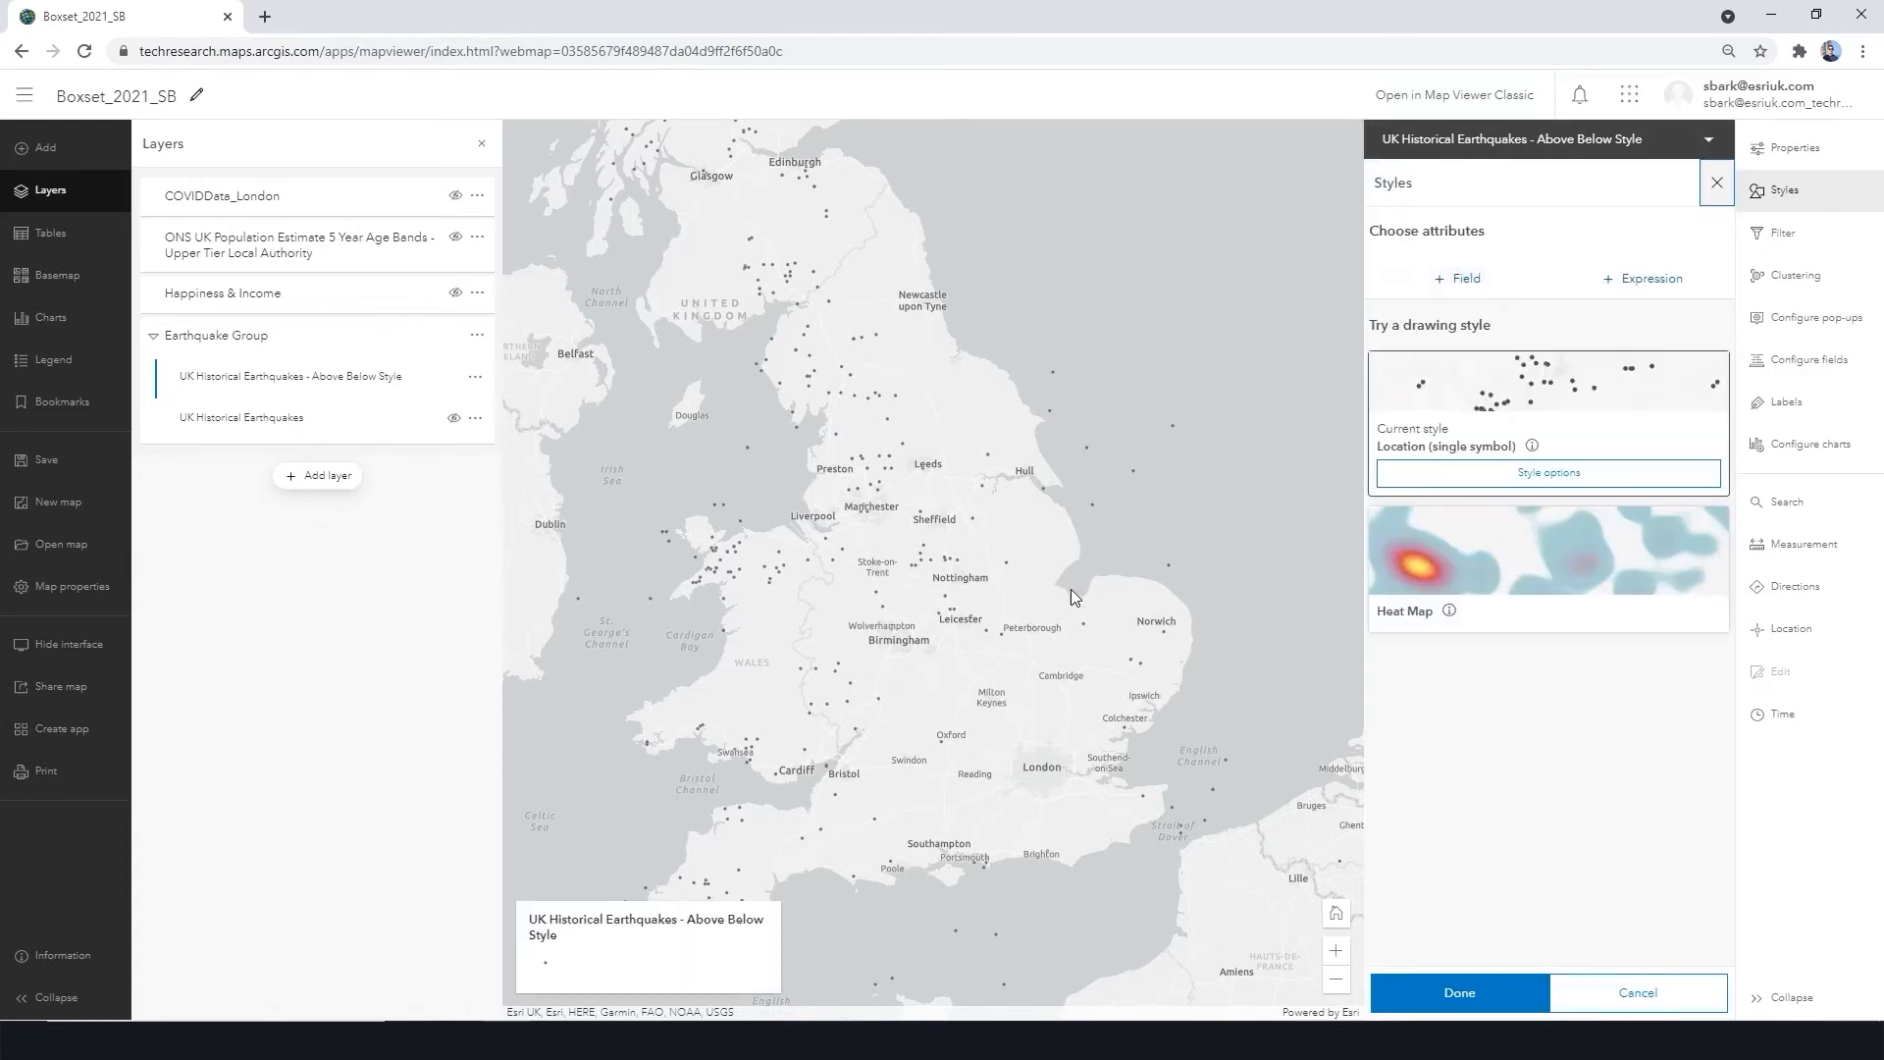
click(1488, 284)
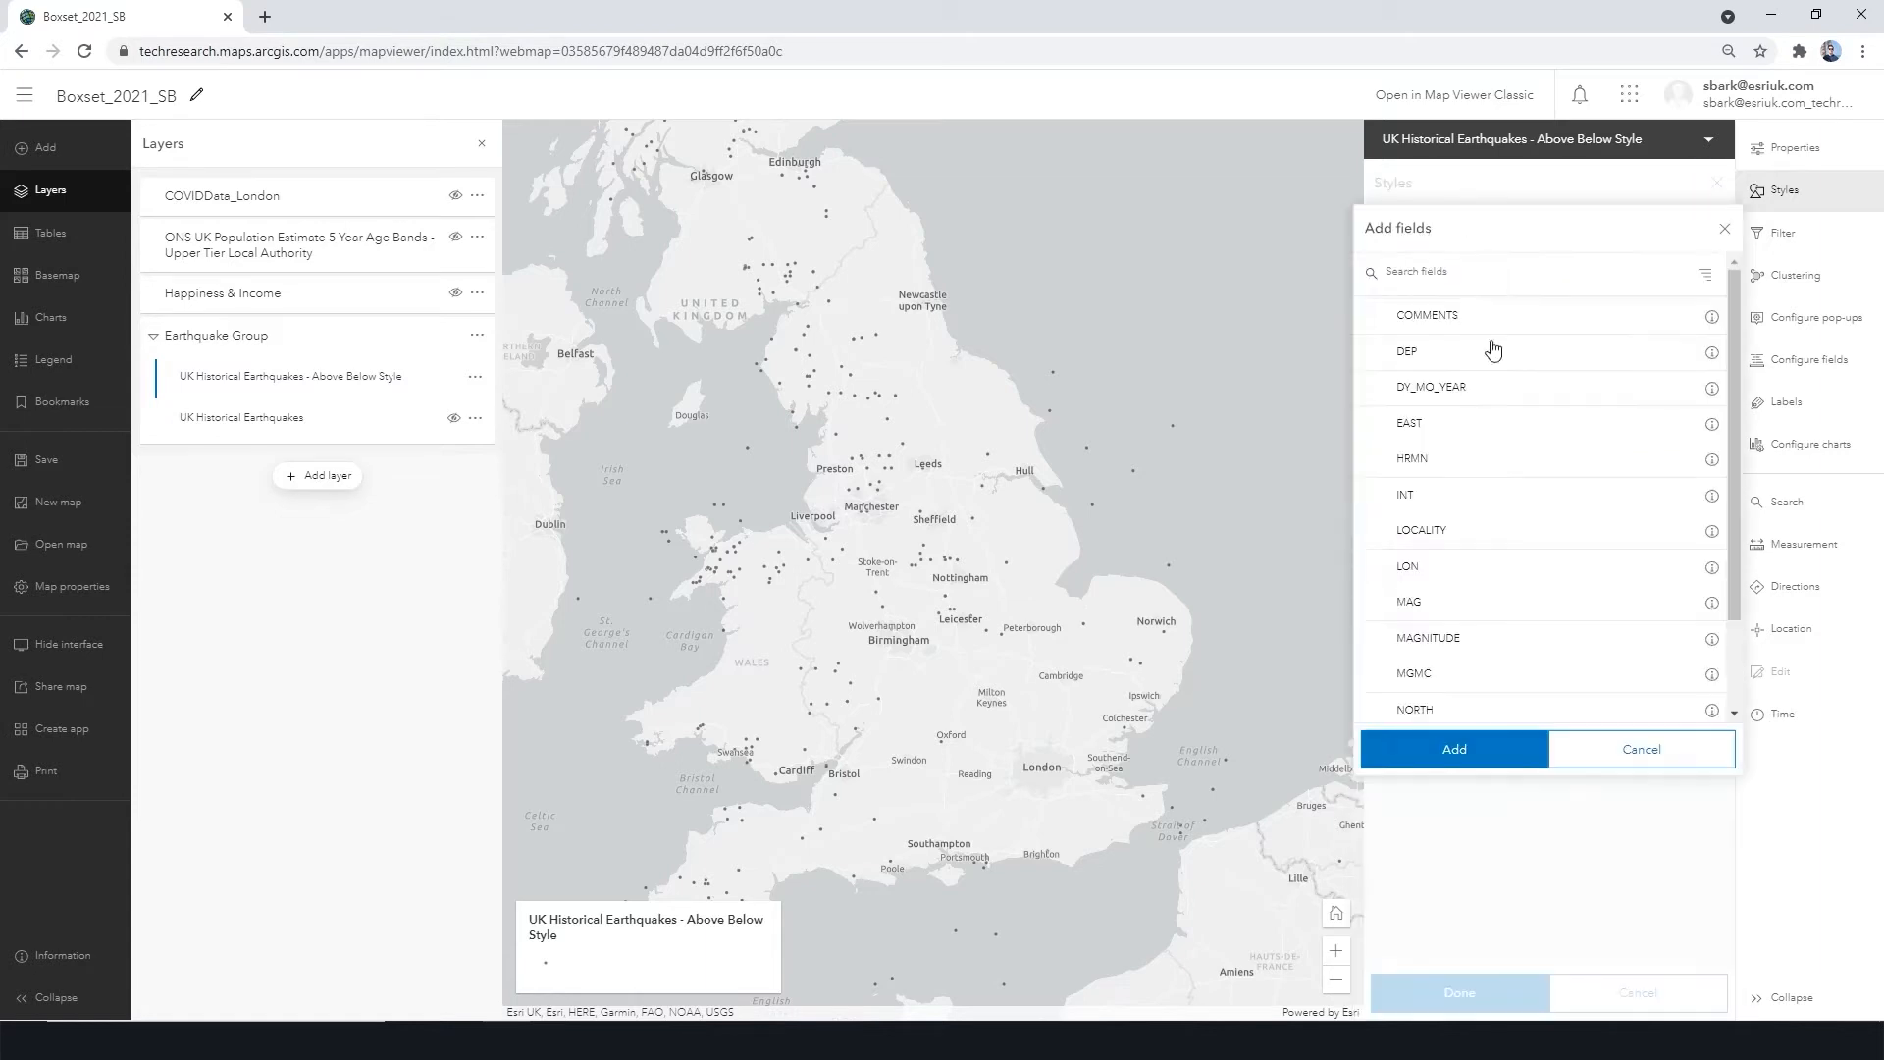
click(1465, 643)
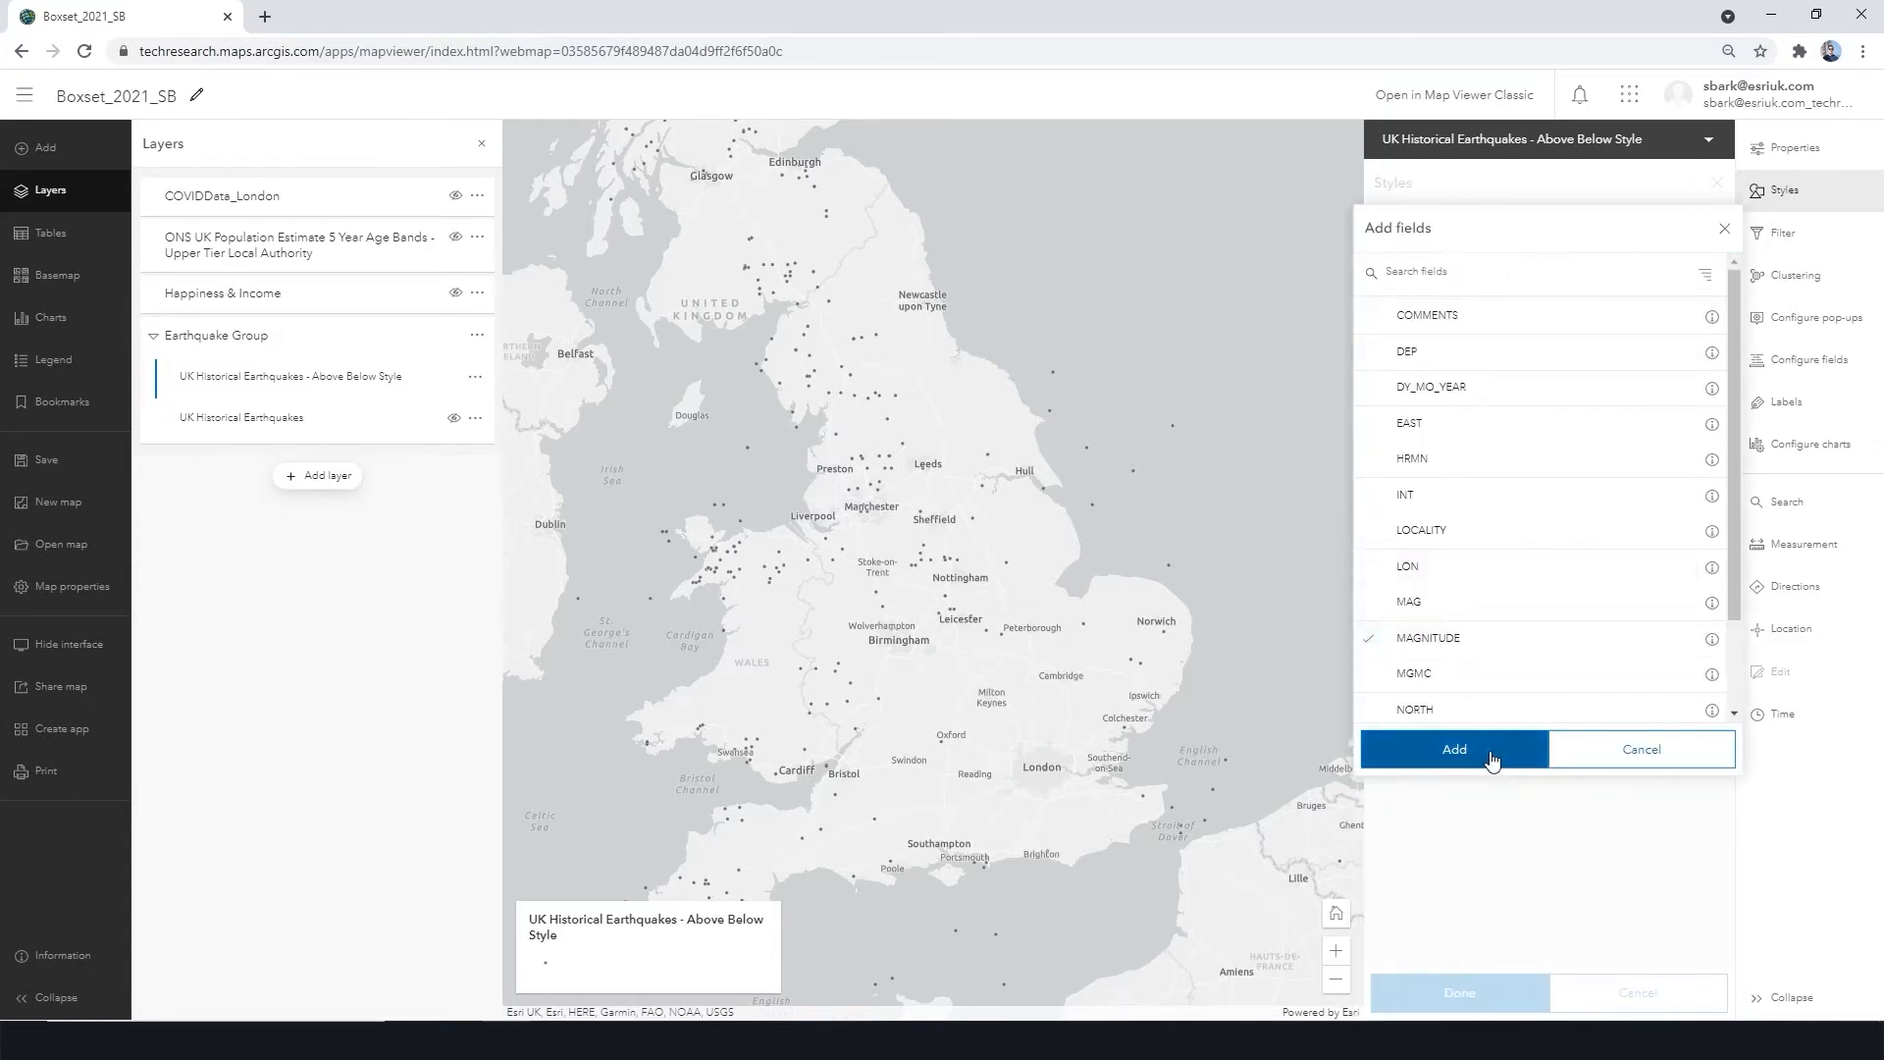
click(1490, 754)
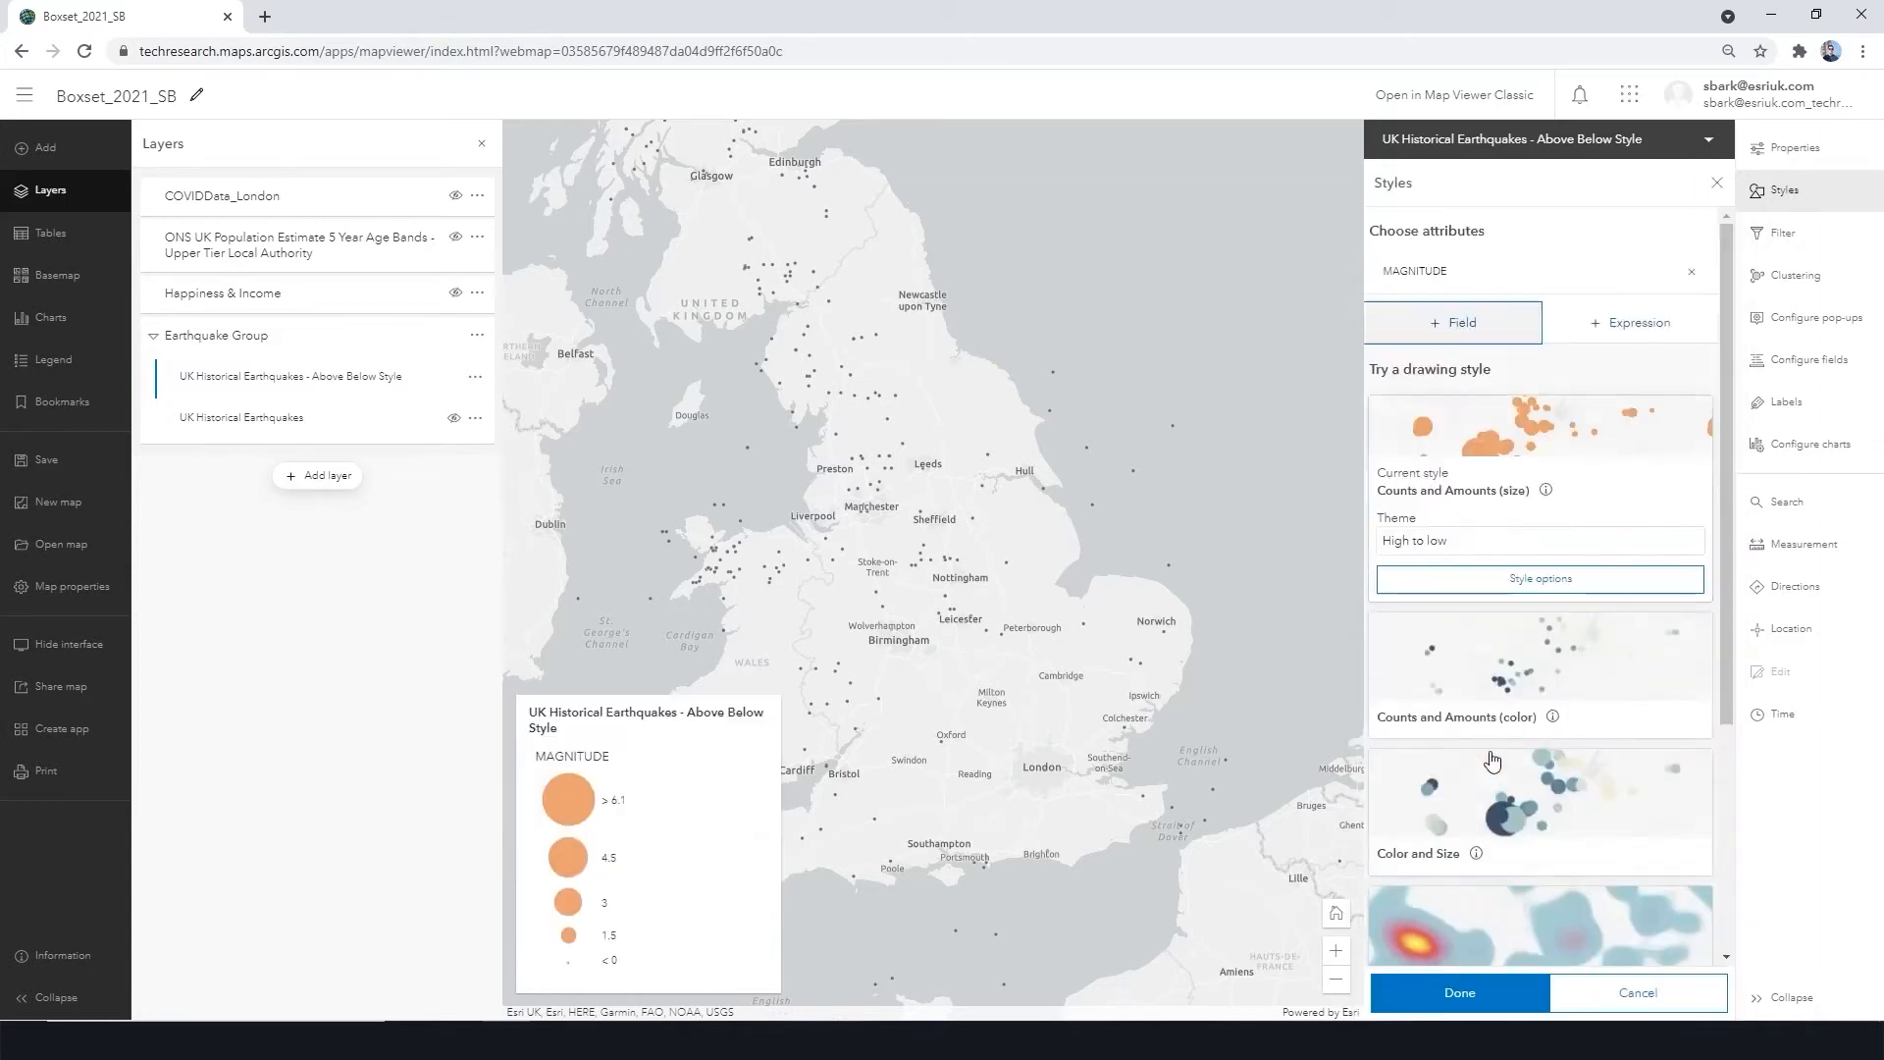
Step: Apply the Color and Size drawing style to the earthquake layer with the Above and below theme
click(1425, 704)
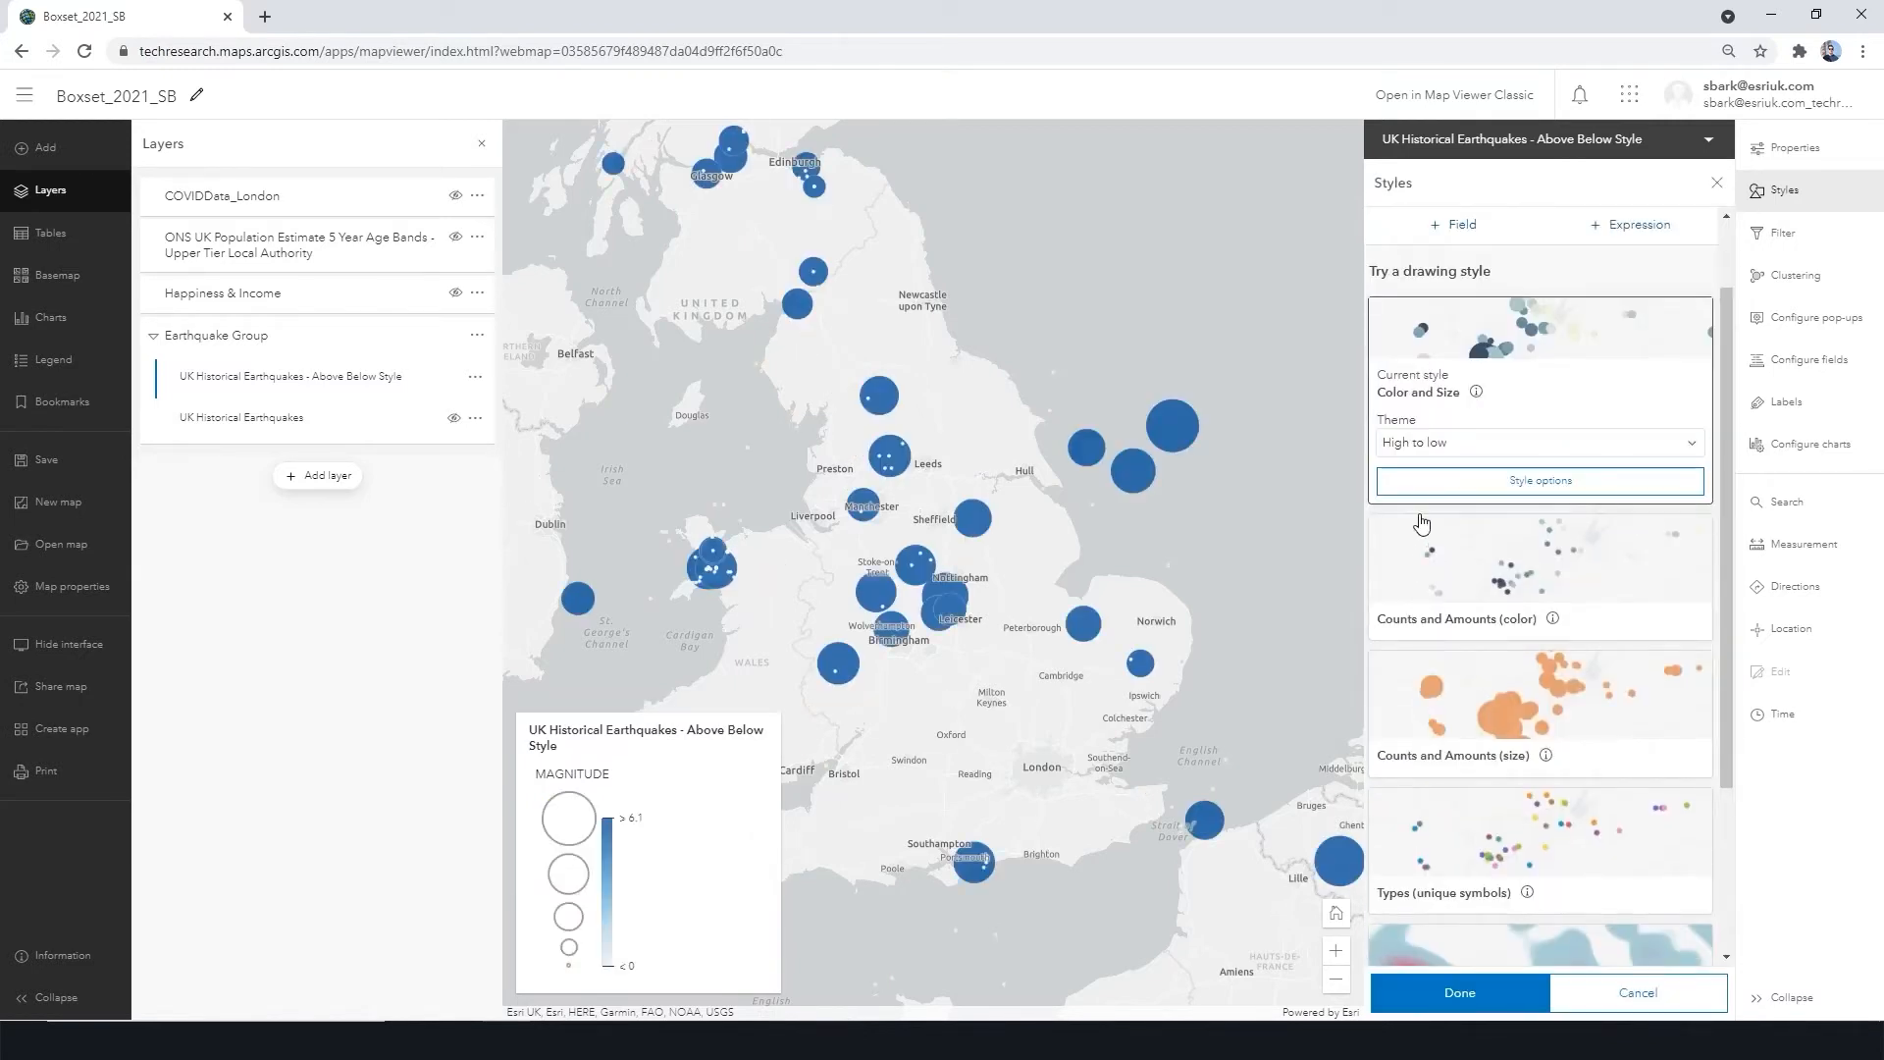
click(1485, 451)
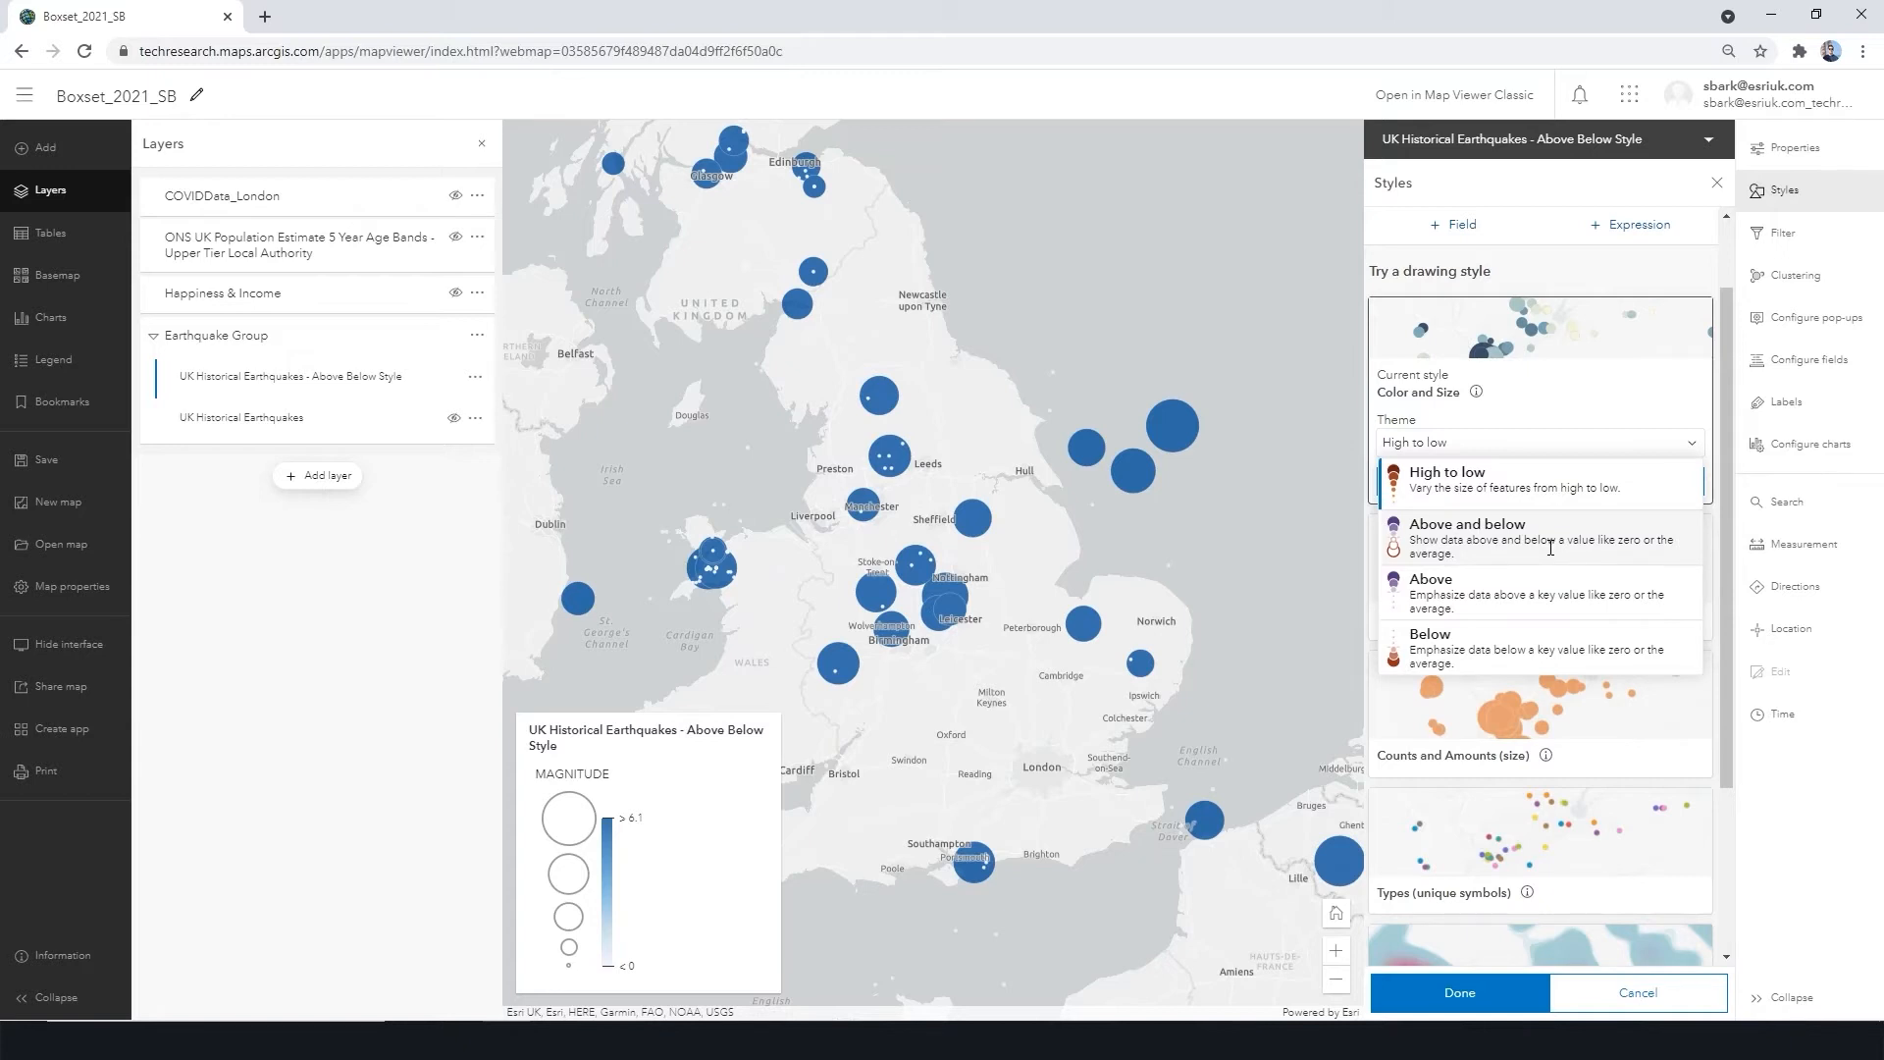
click(1550, 545)
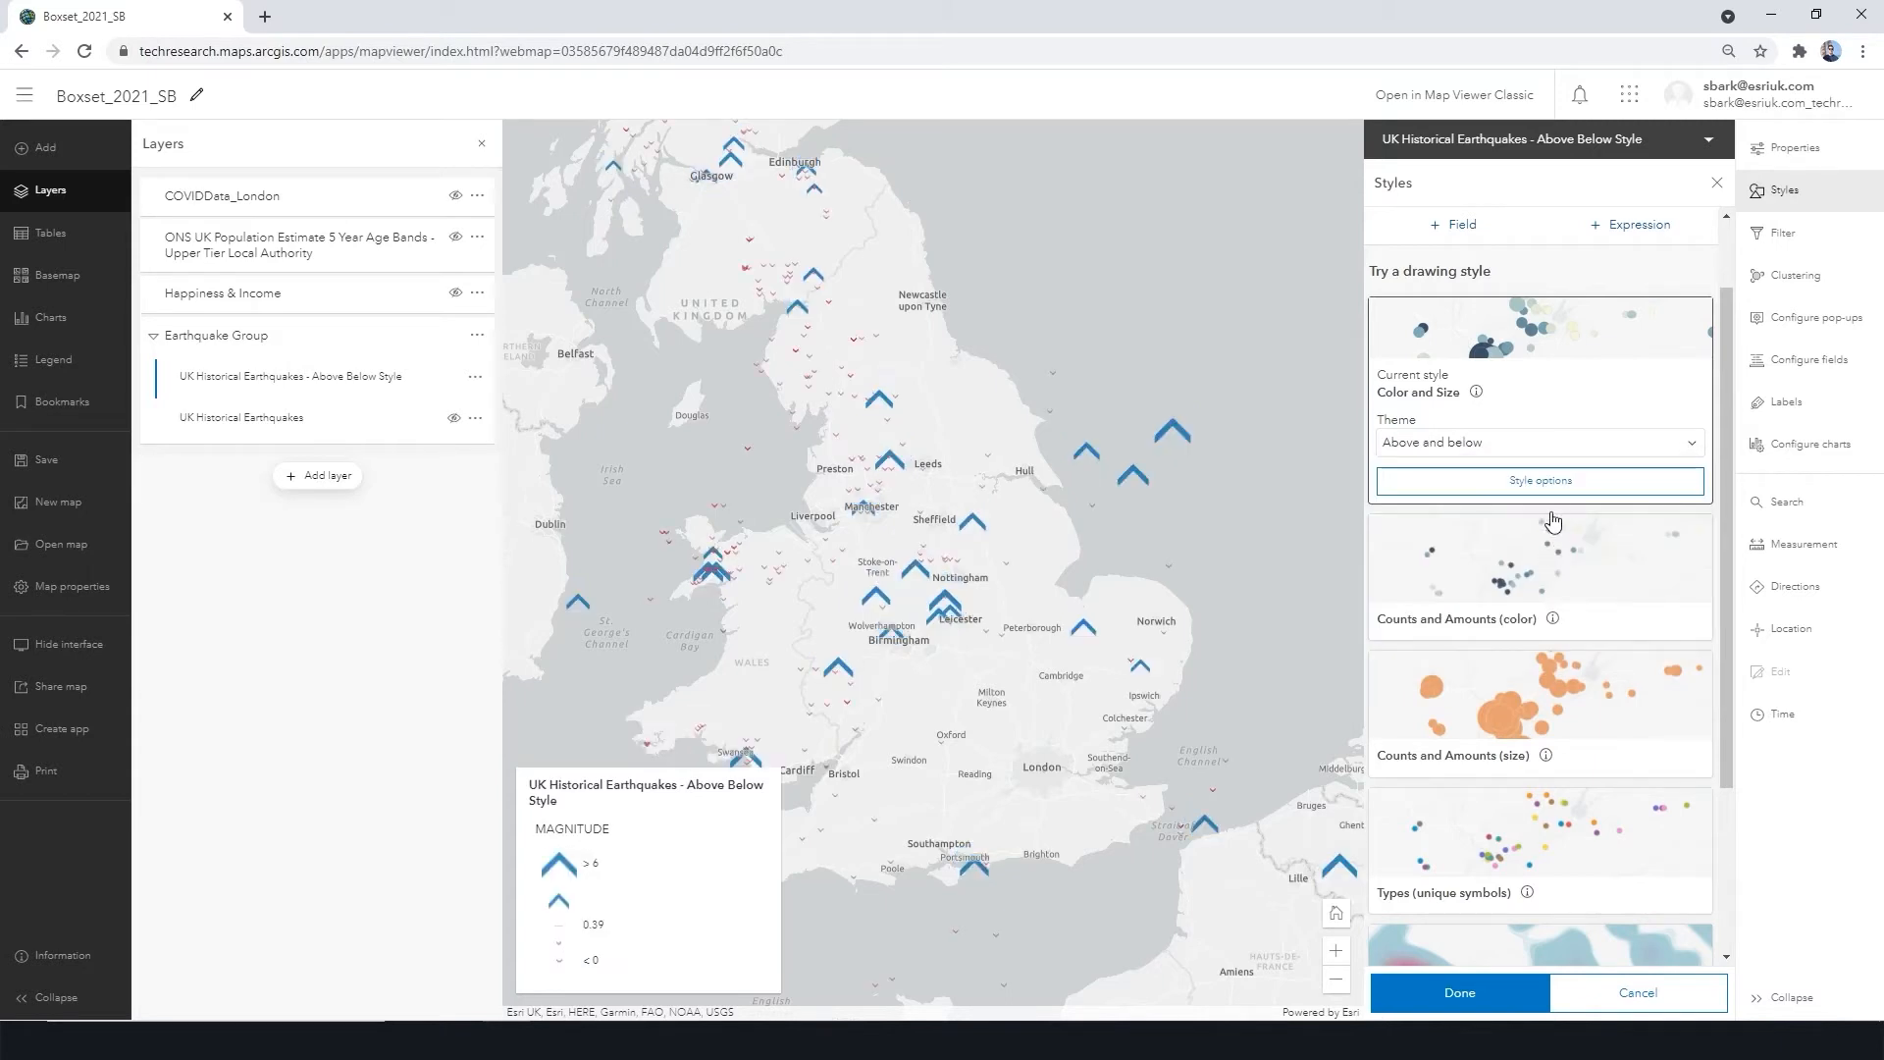
Step: Set the magnitude value that divides the above and below symbols to 3 in the style options
click(1567, 481)
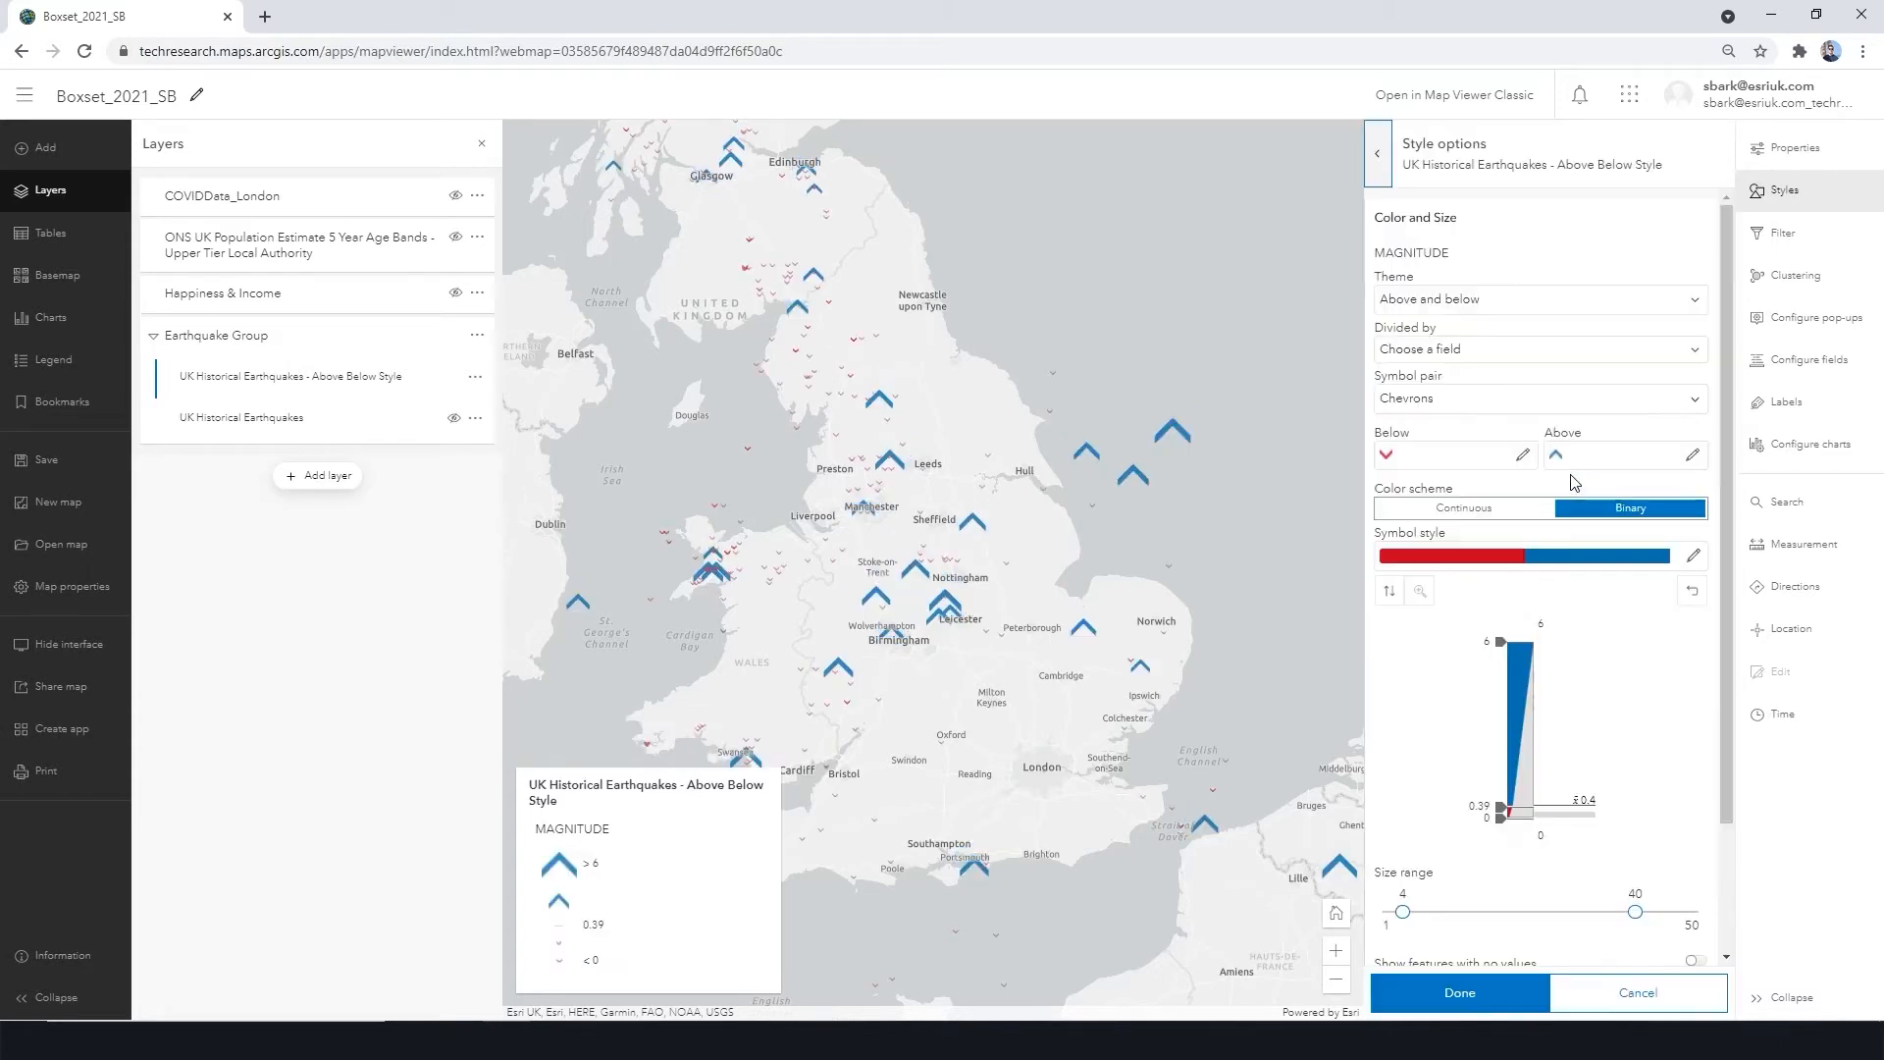
click(1477, 812)
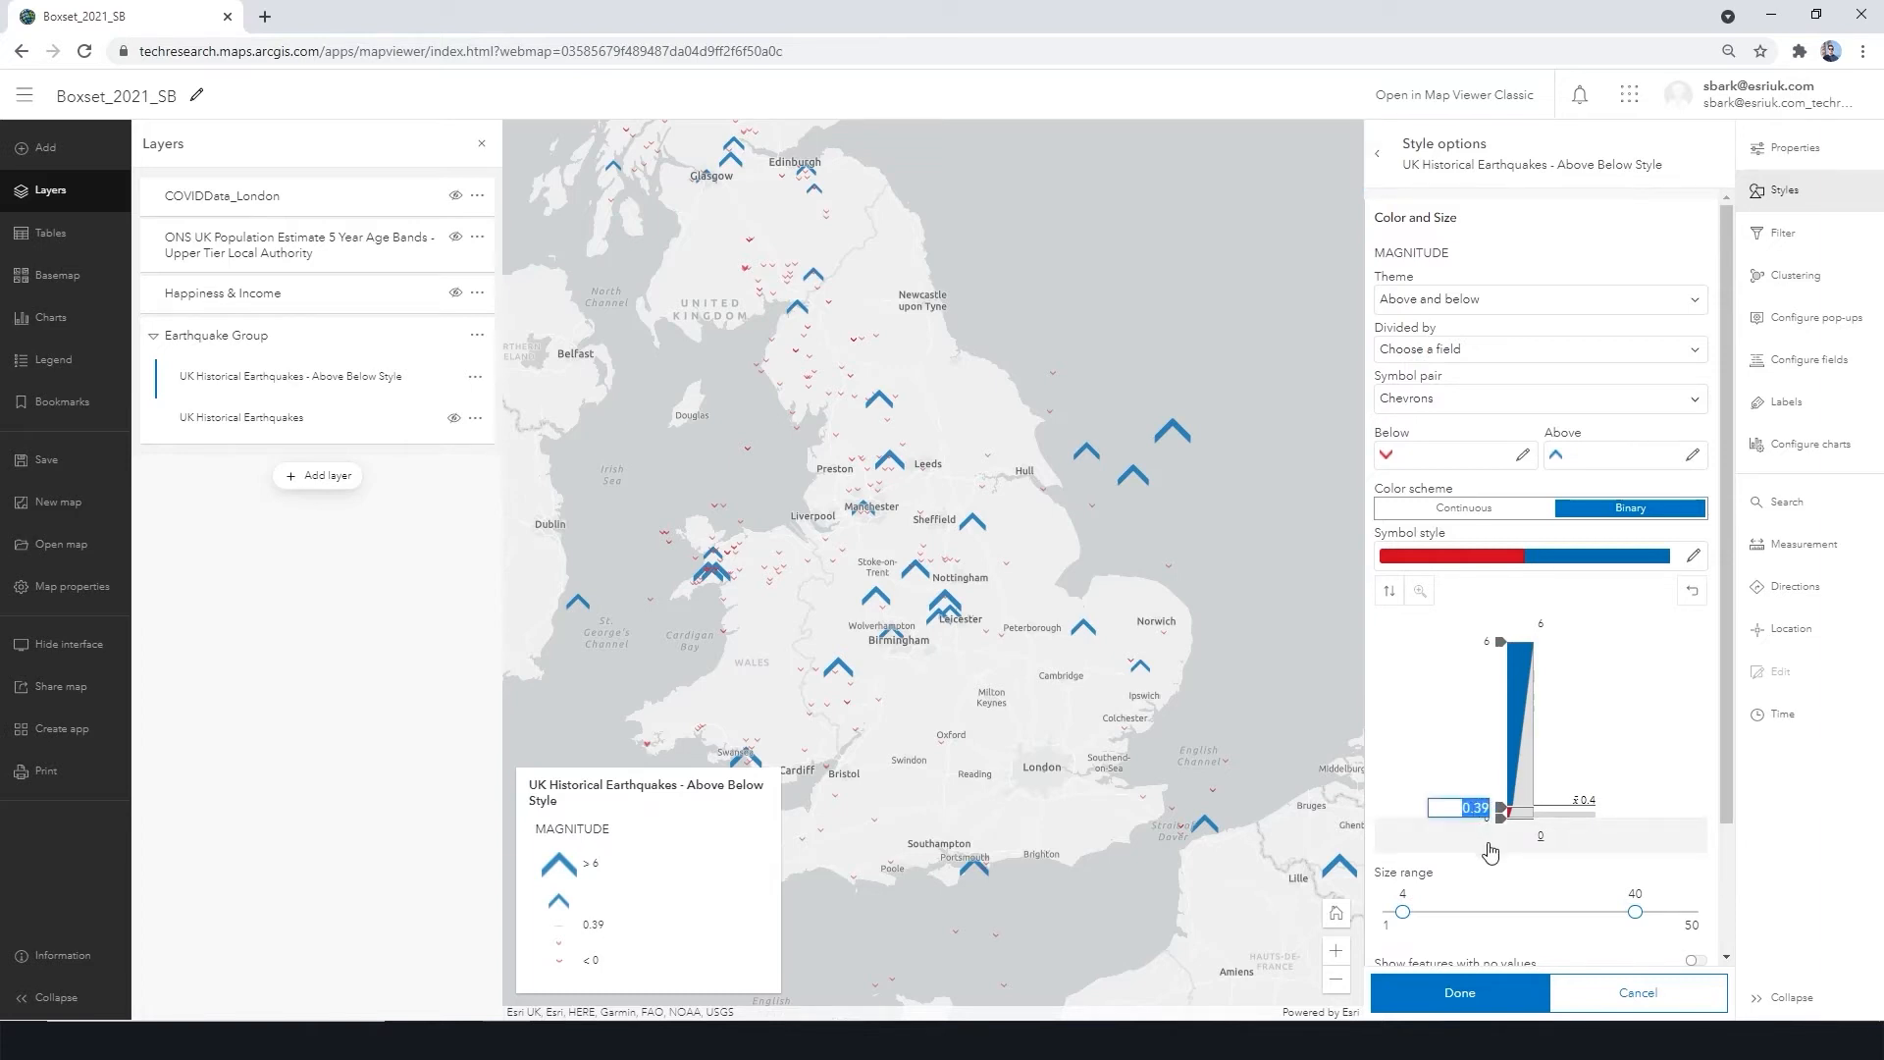
scroll(1490, 852, down, 2)
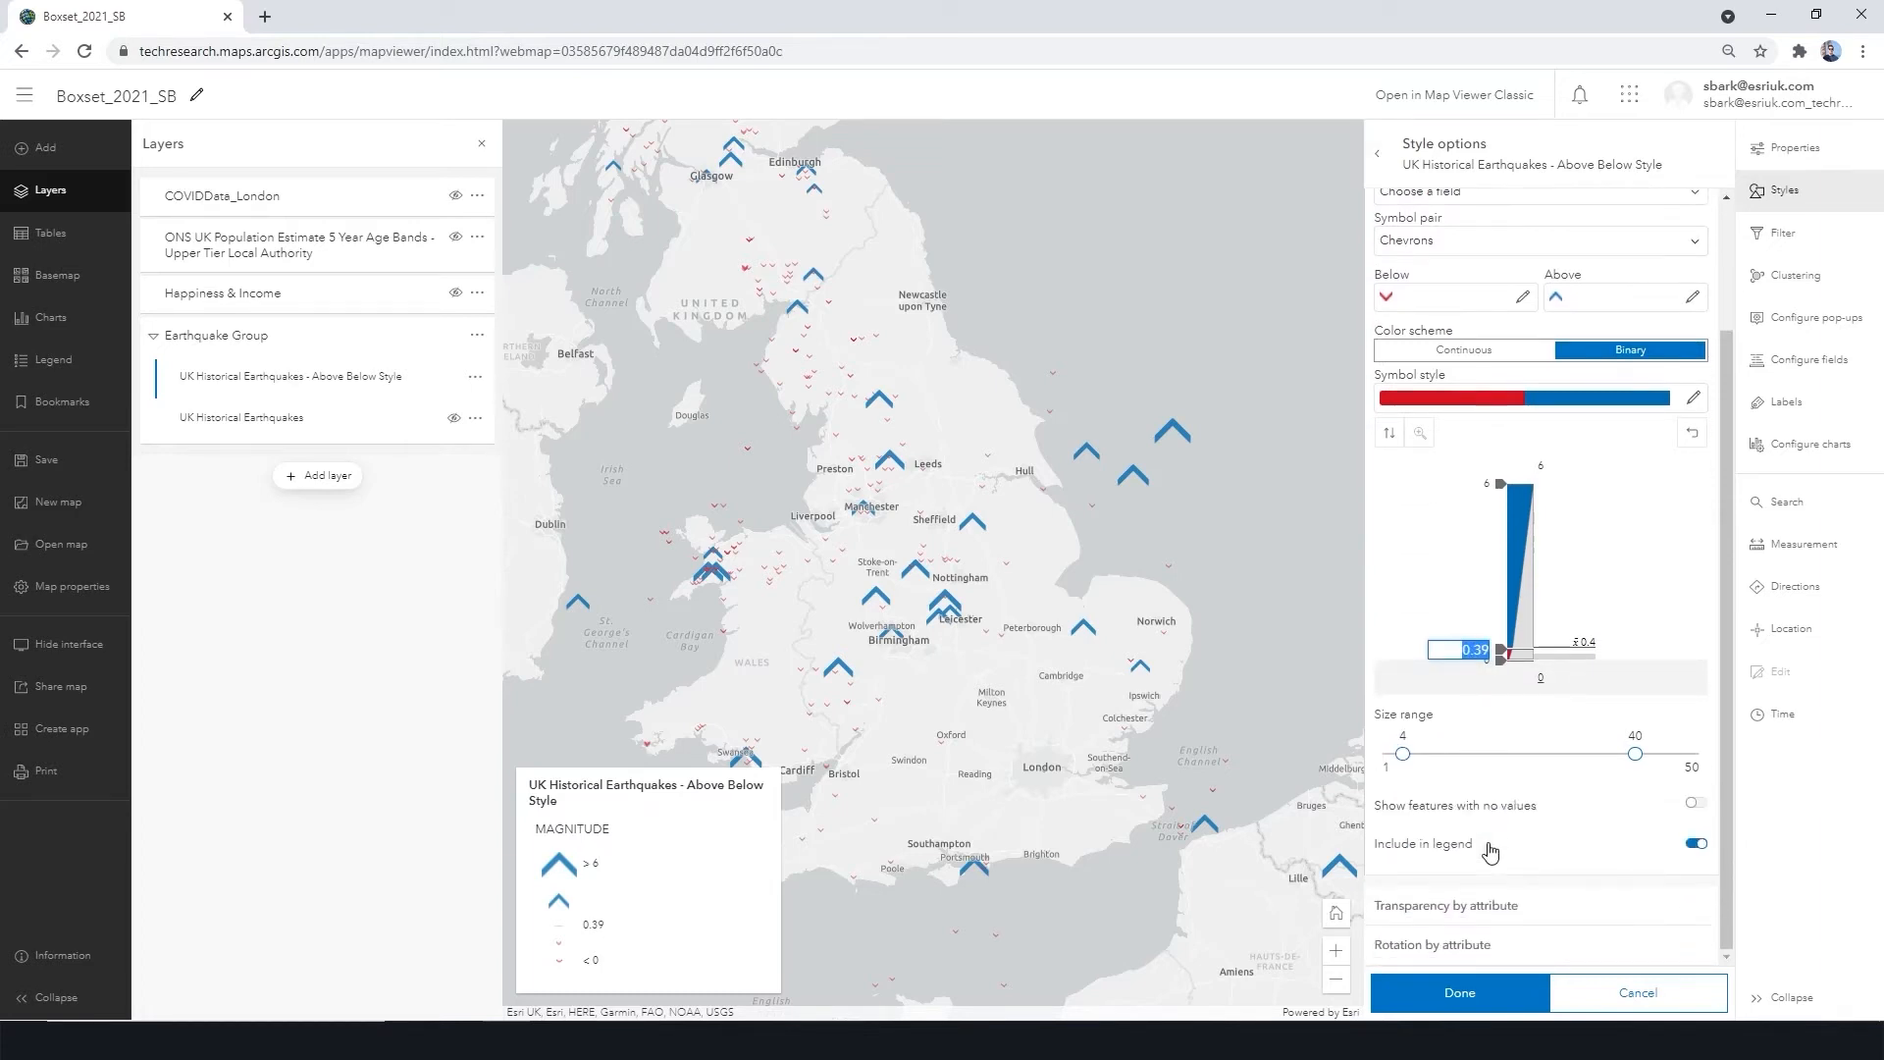
text(3)
key(Return)
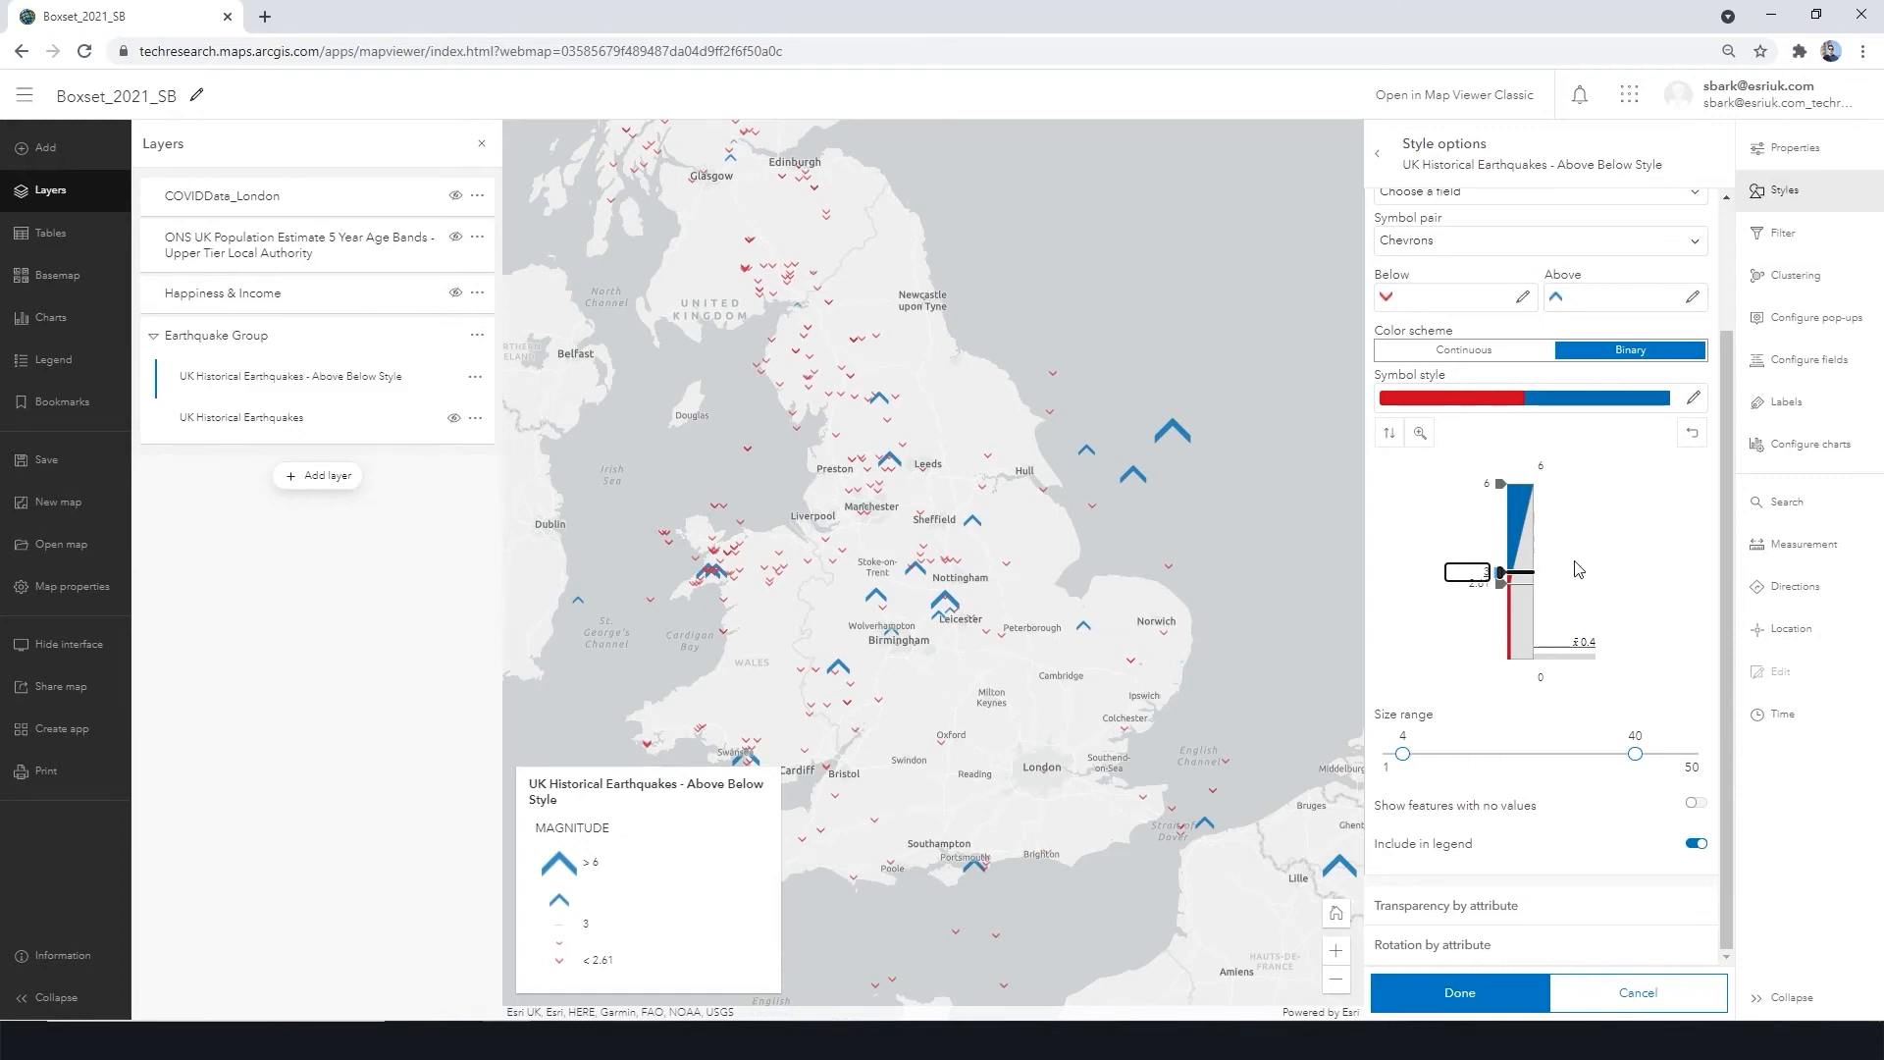
Step: Change the earthquake layer's symbol pair to Circles with chevrons
scroll(1583, 583, up, 1)
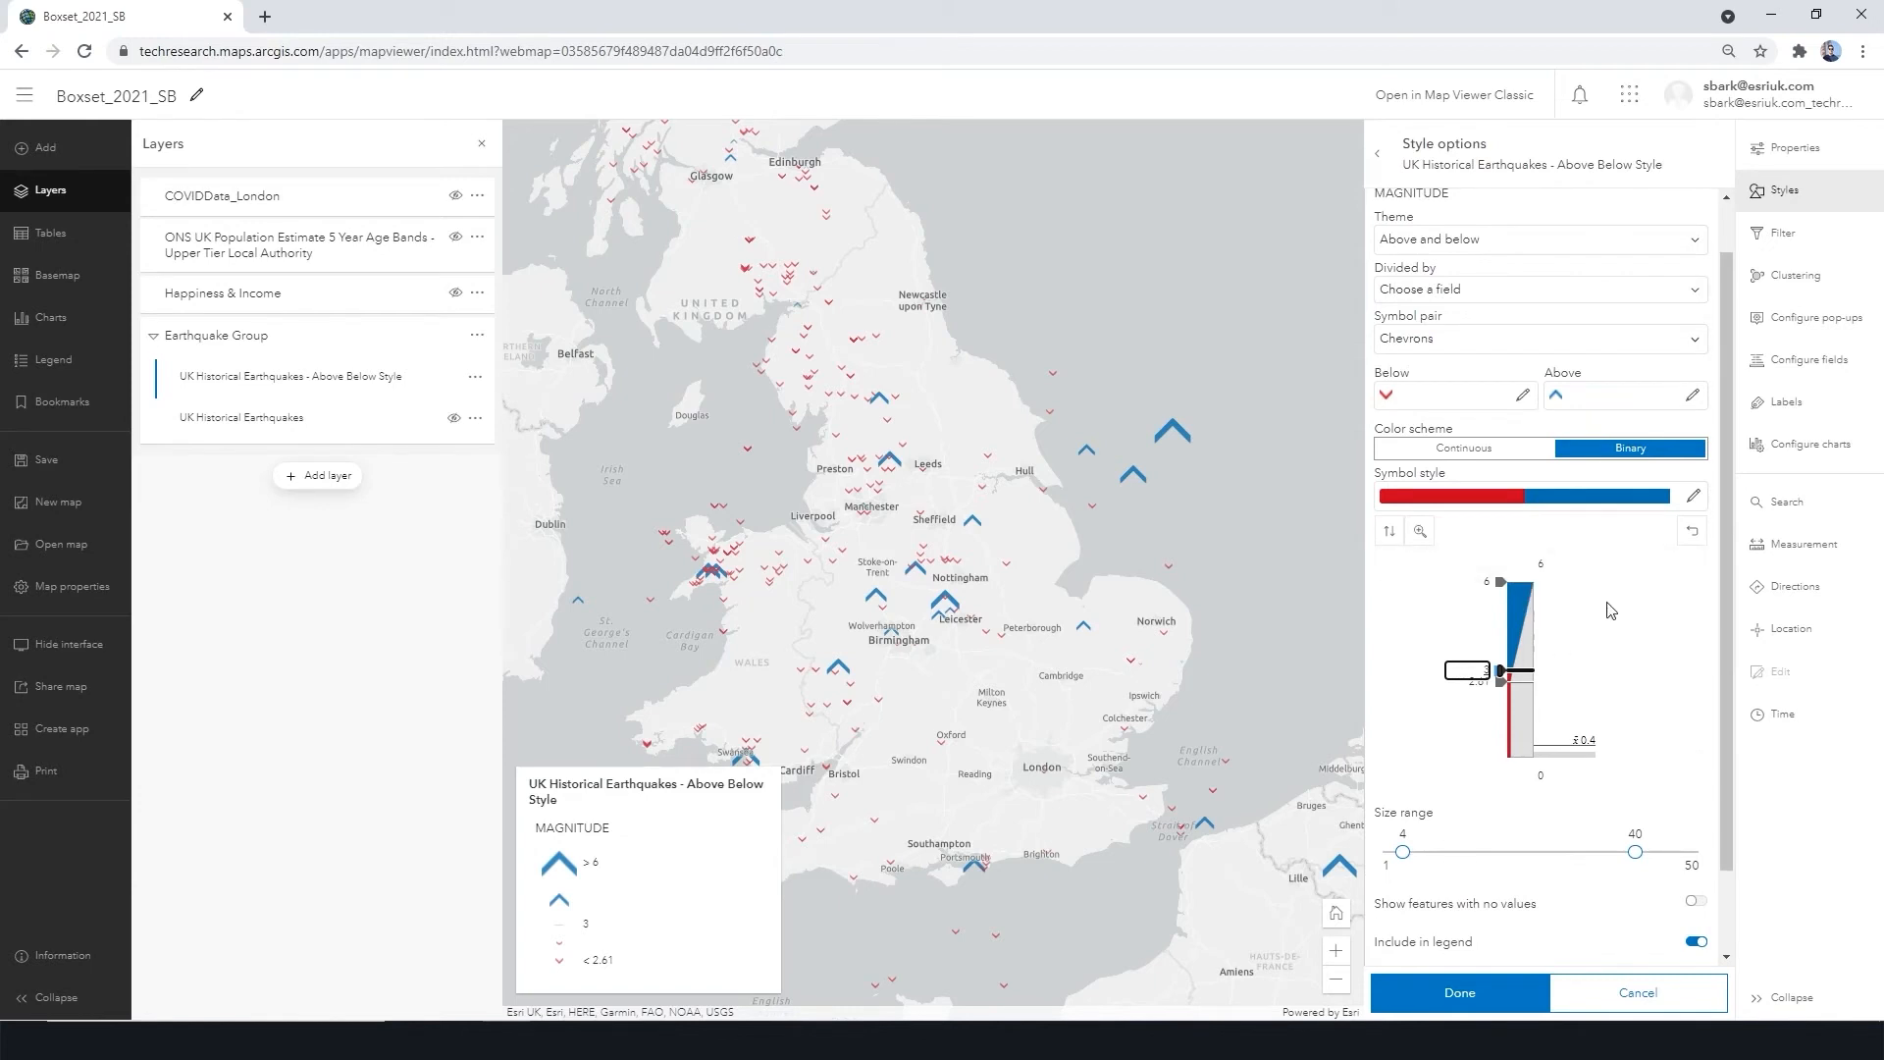
click(1469, 339)
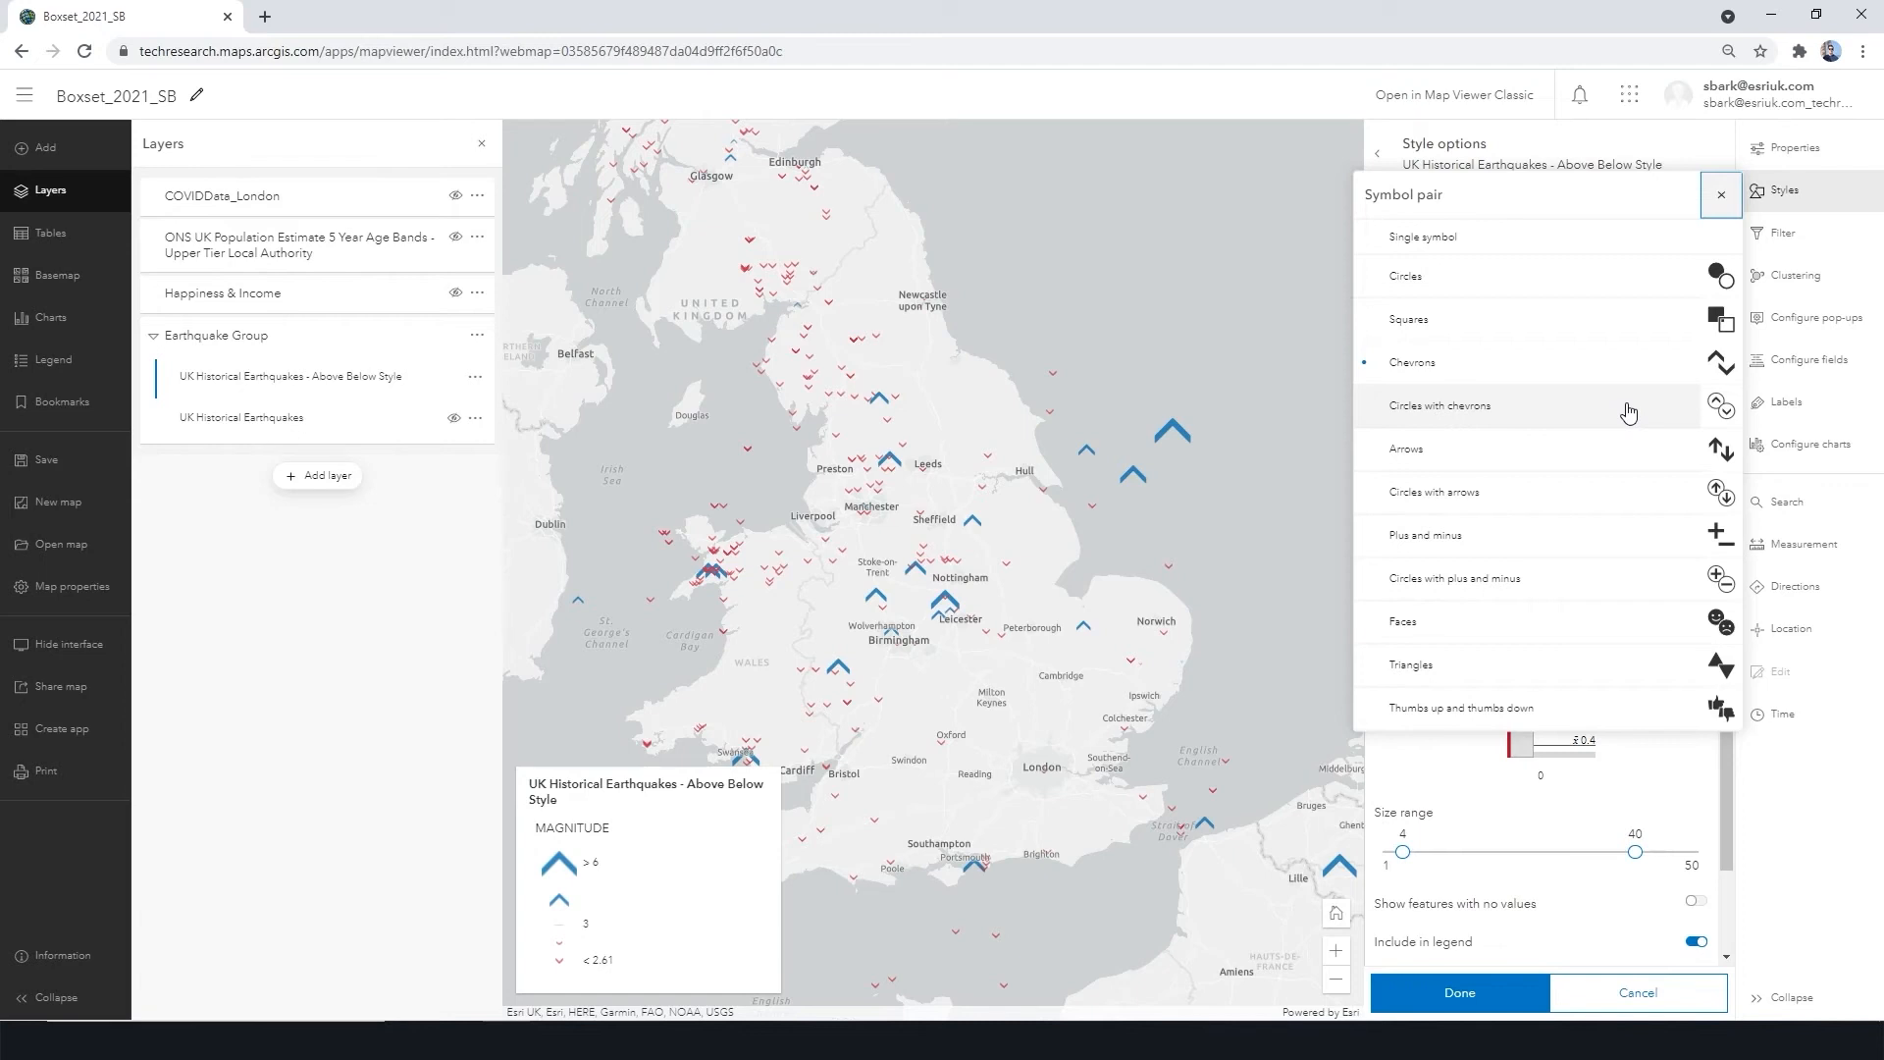
click(1628, 413)
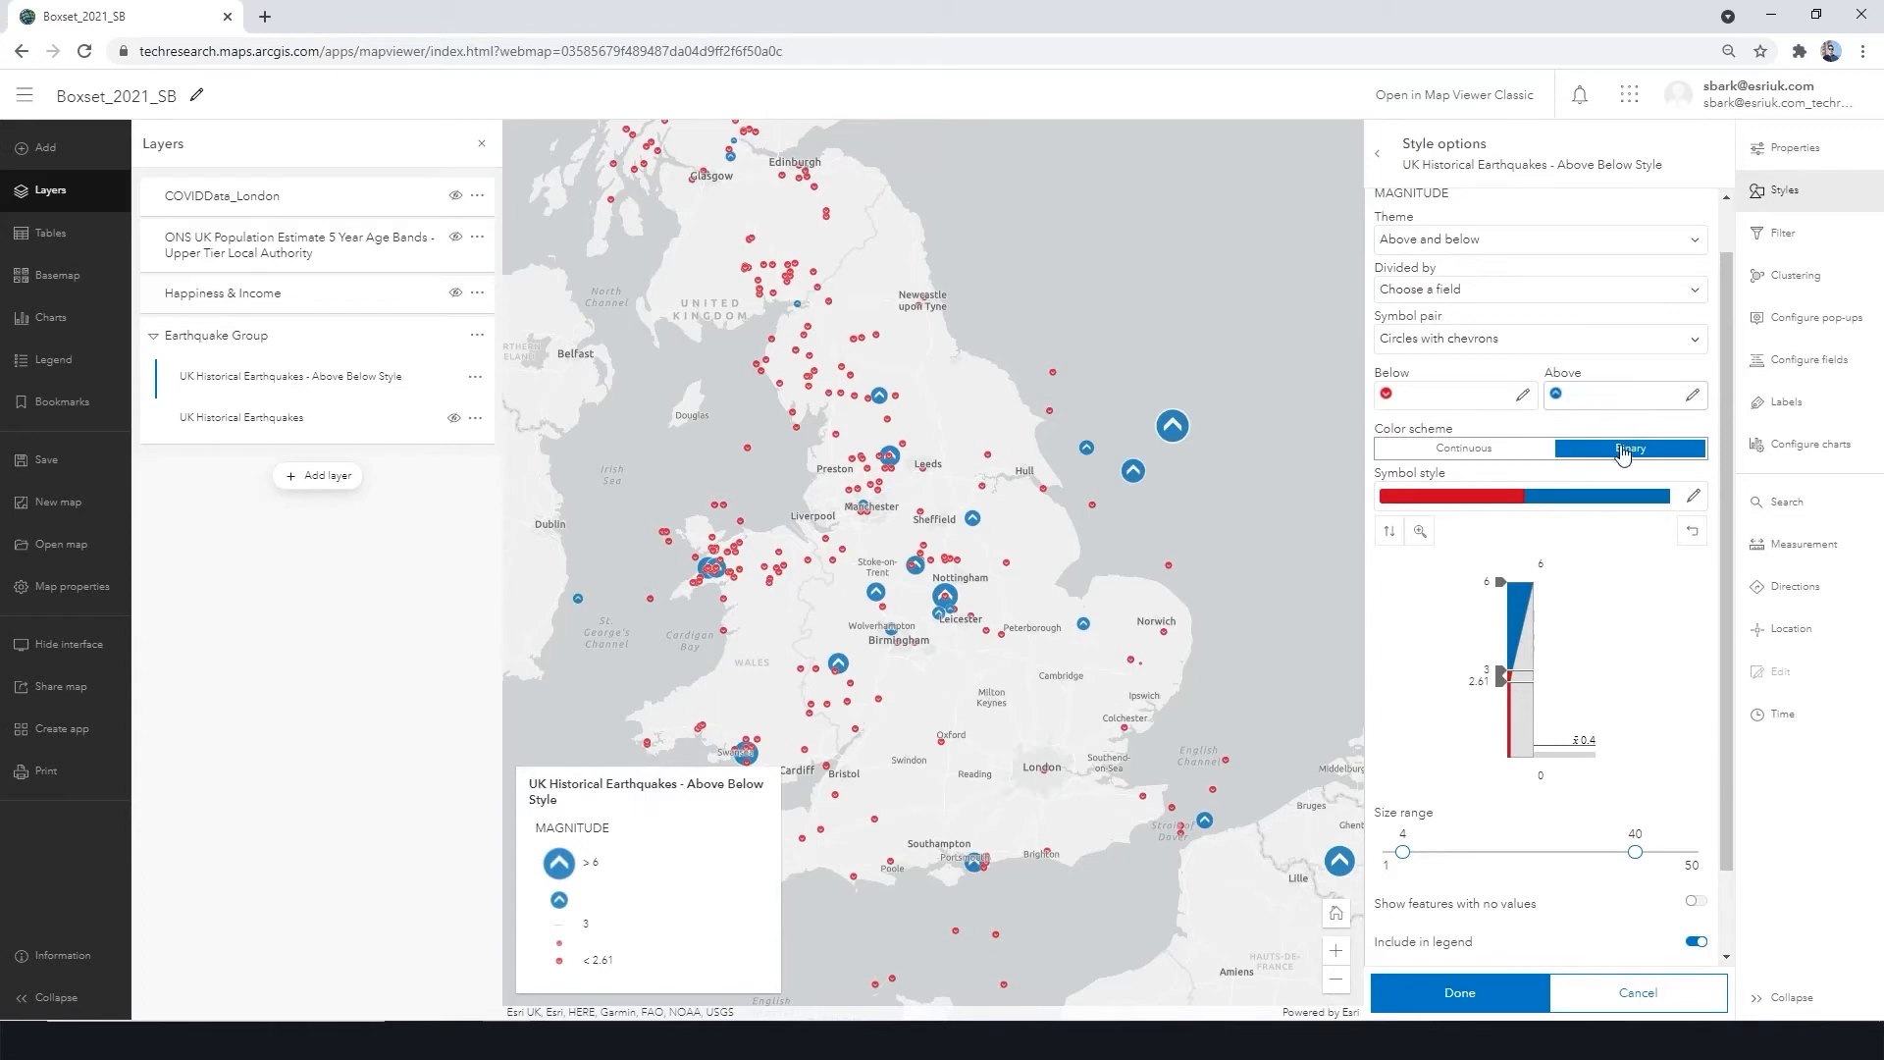
Step: Apply an orange and blue ramp from the Colorblind friendly color ramps to the earthquake symbols and finish the layer styling
click(1689, 500)
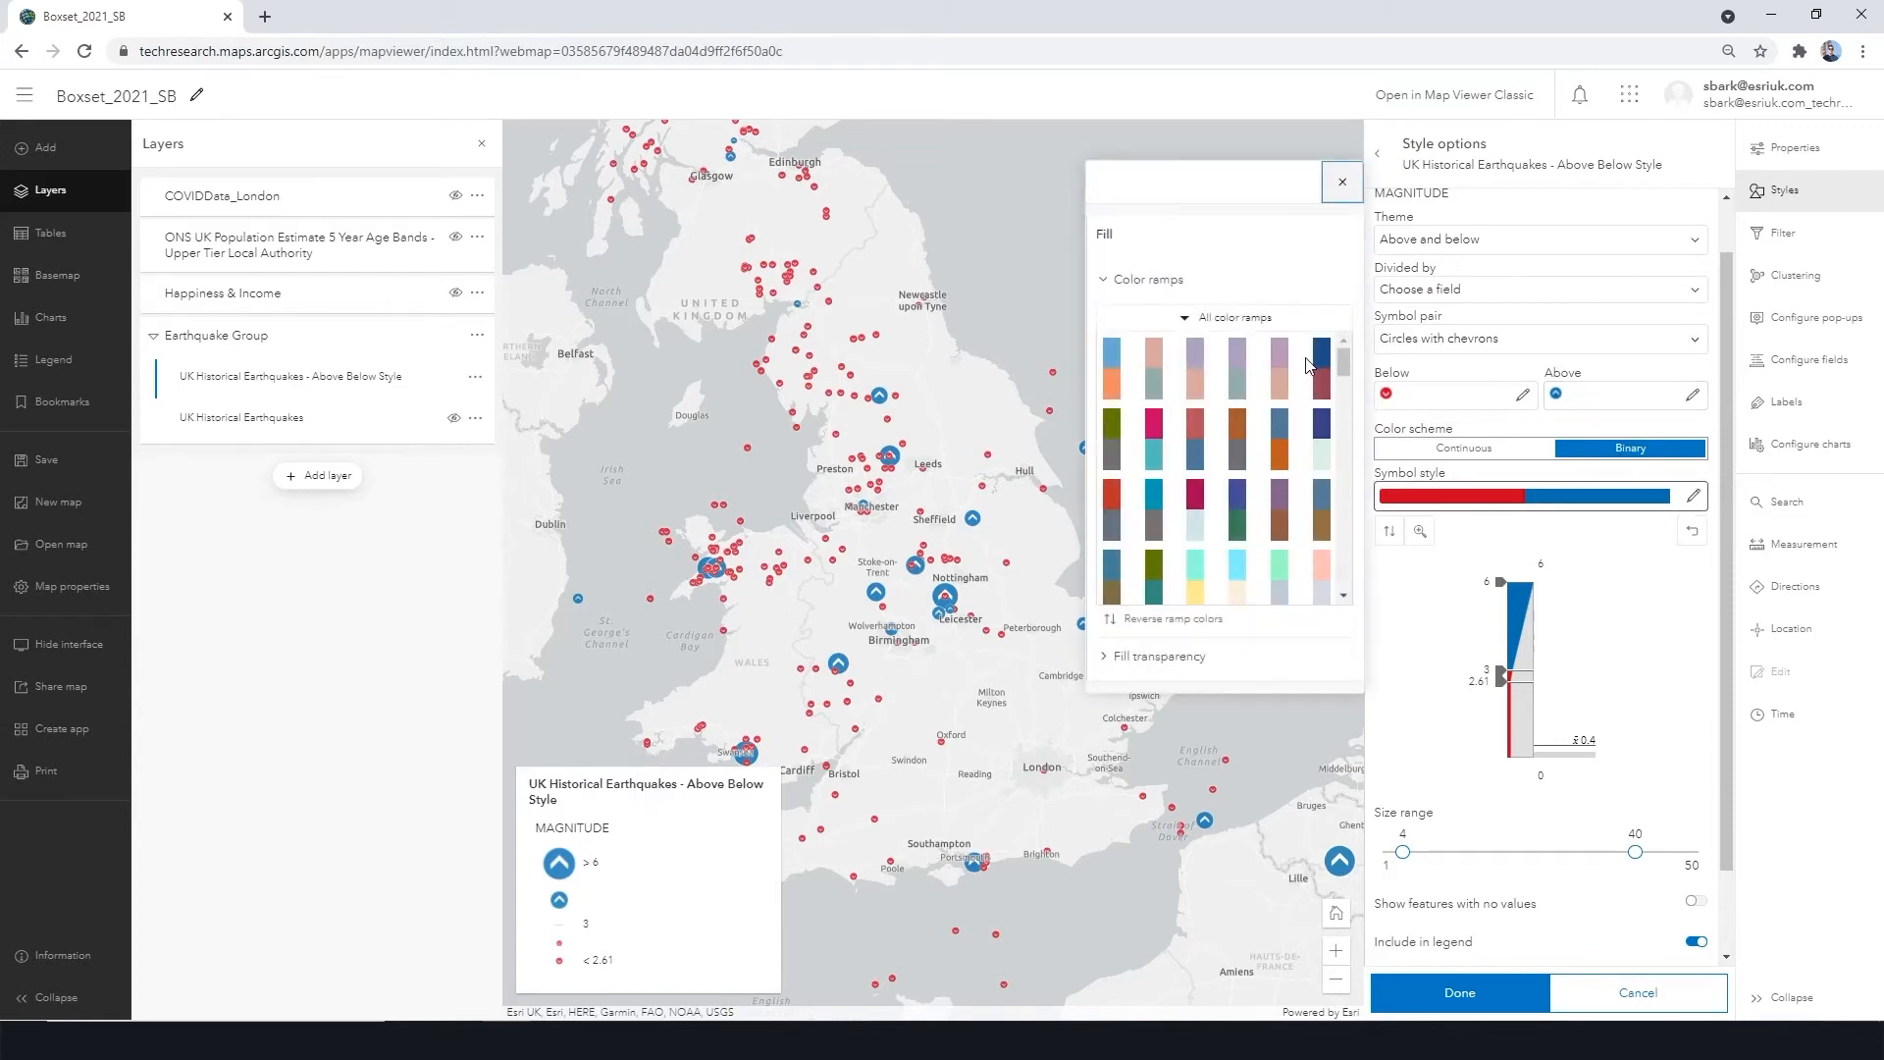
scroll(1258, 363, down, 10)
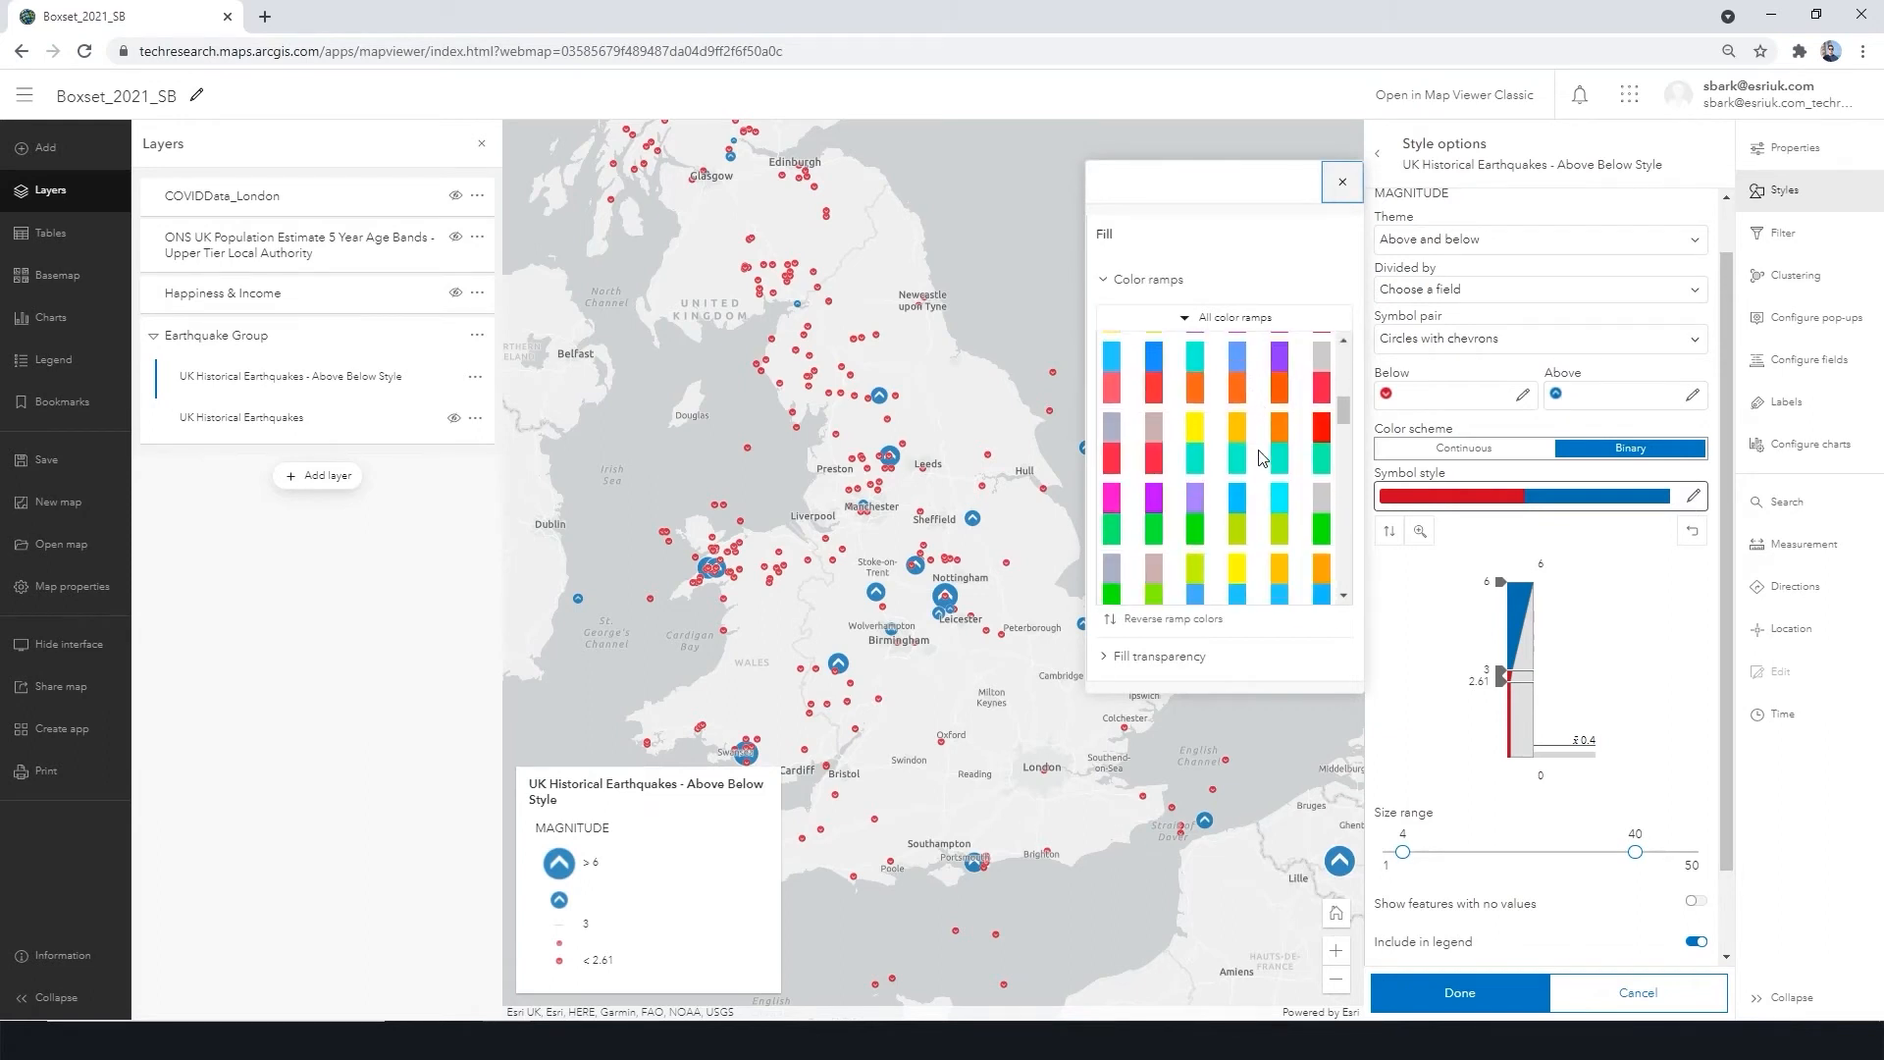
scroll(1261, 475, down, 5)
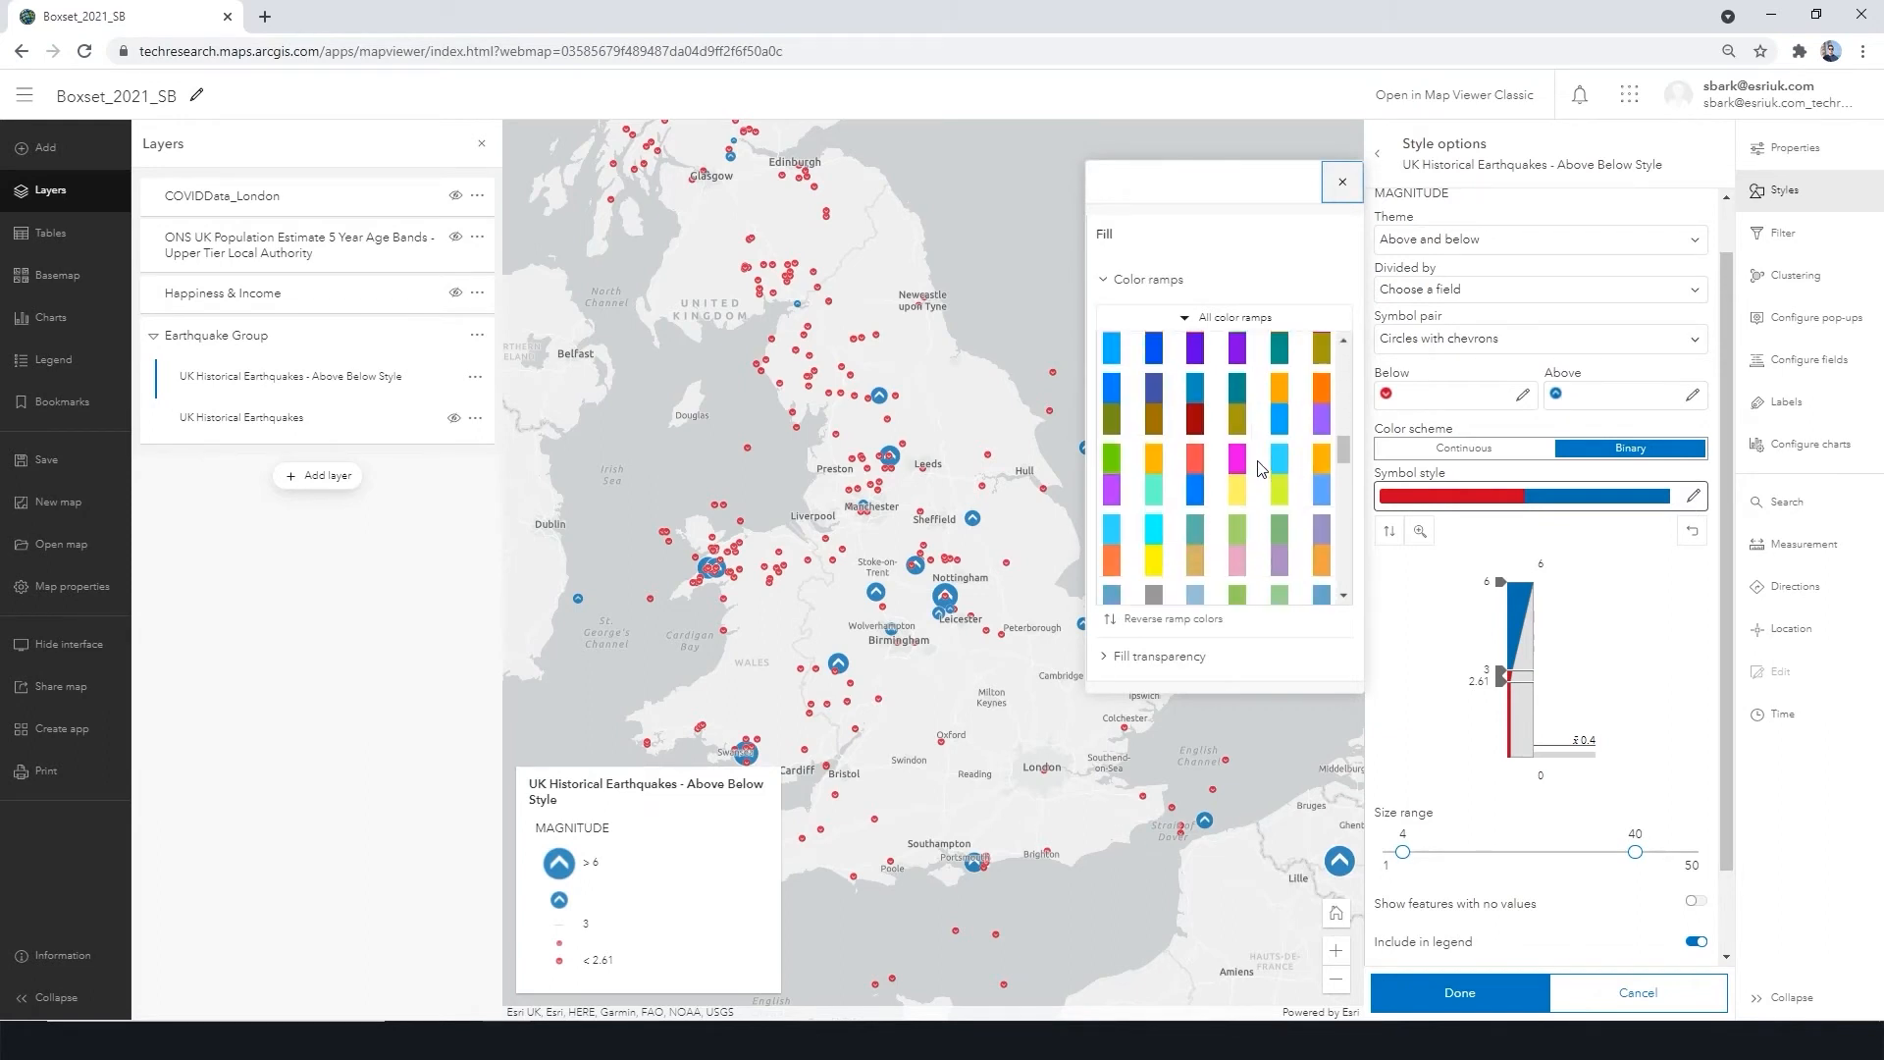
click(1187, 322)
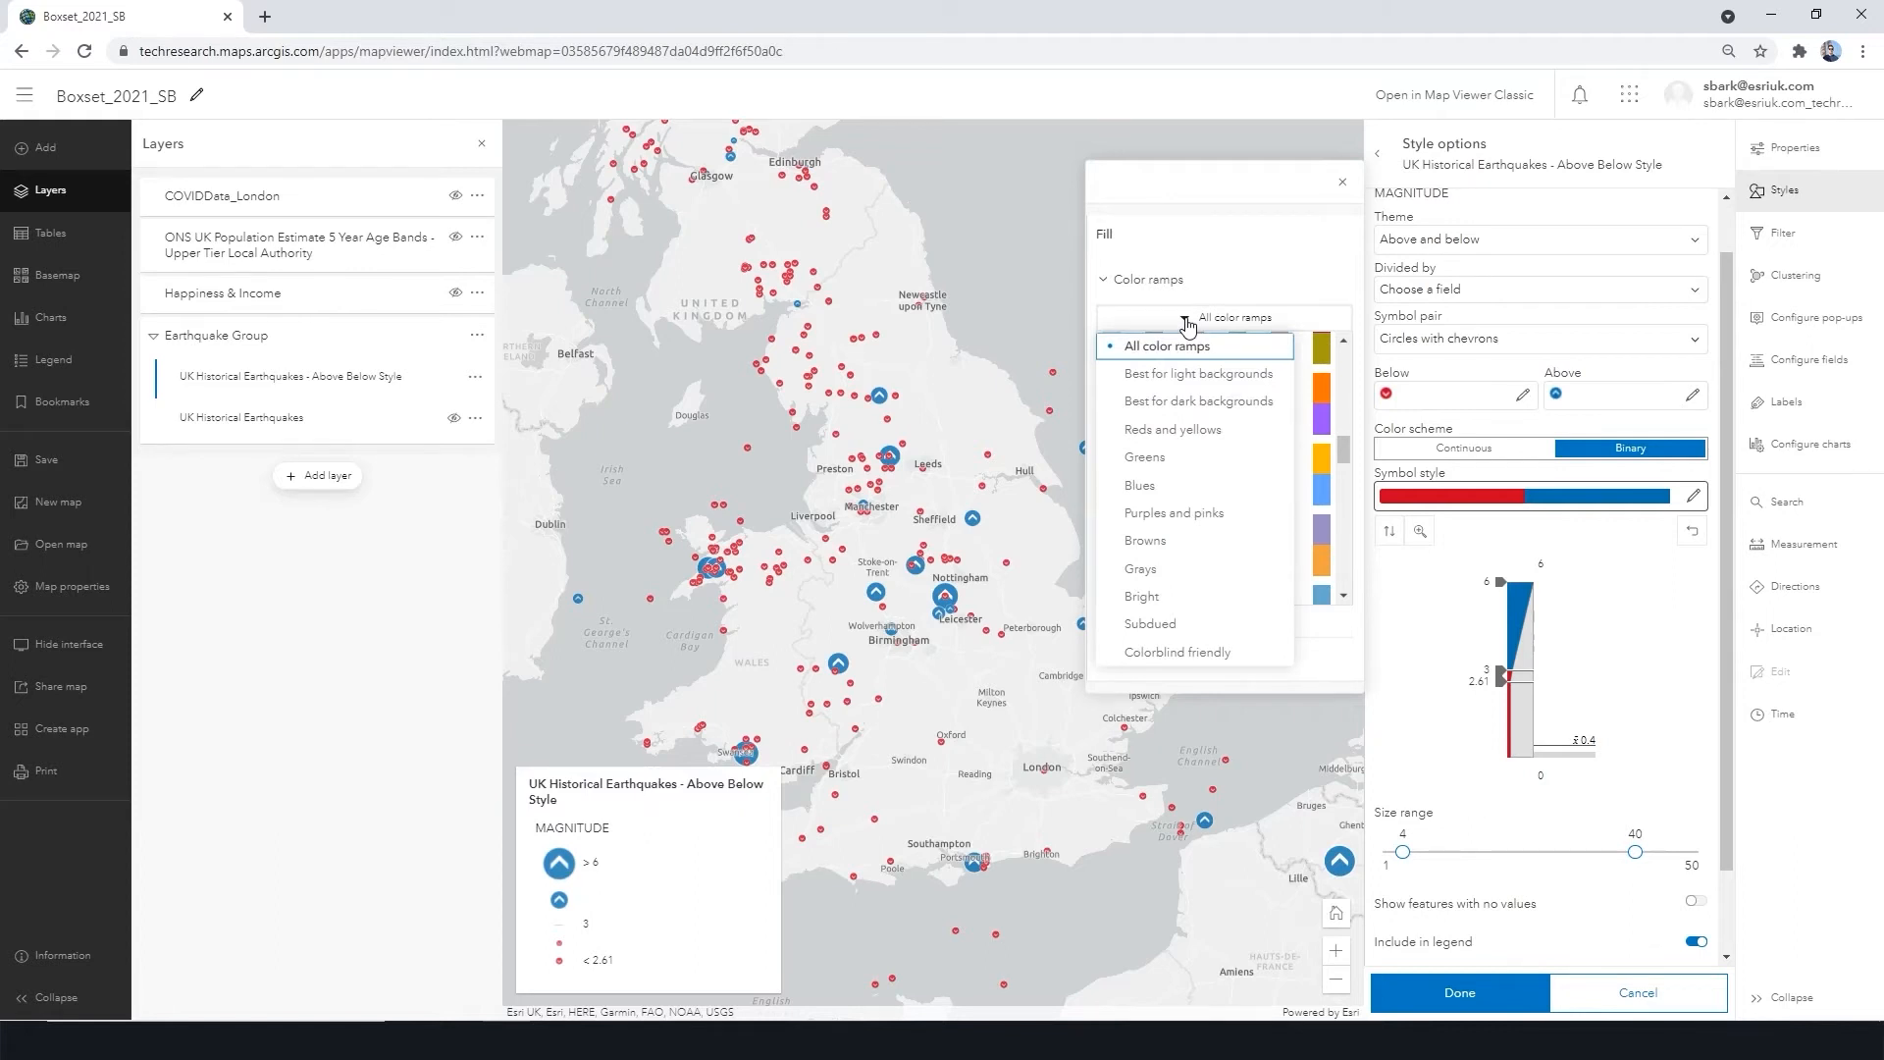
click(1255, 664)
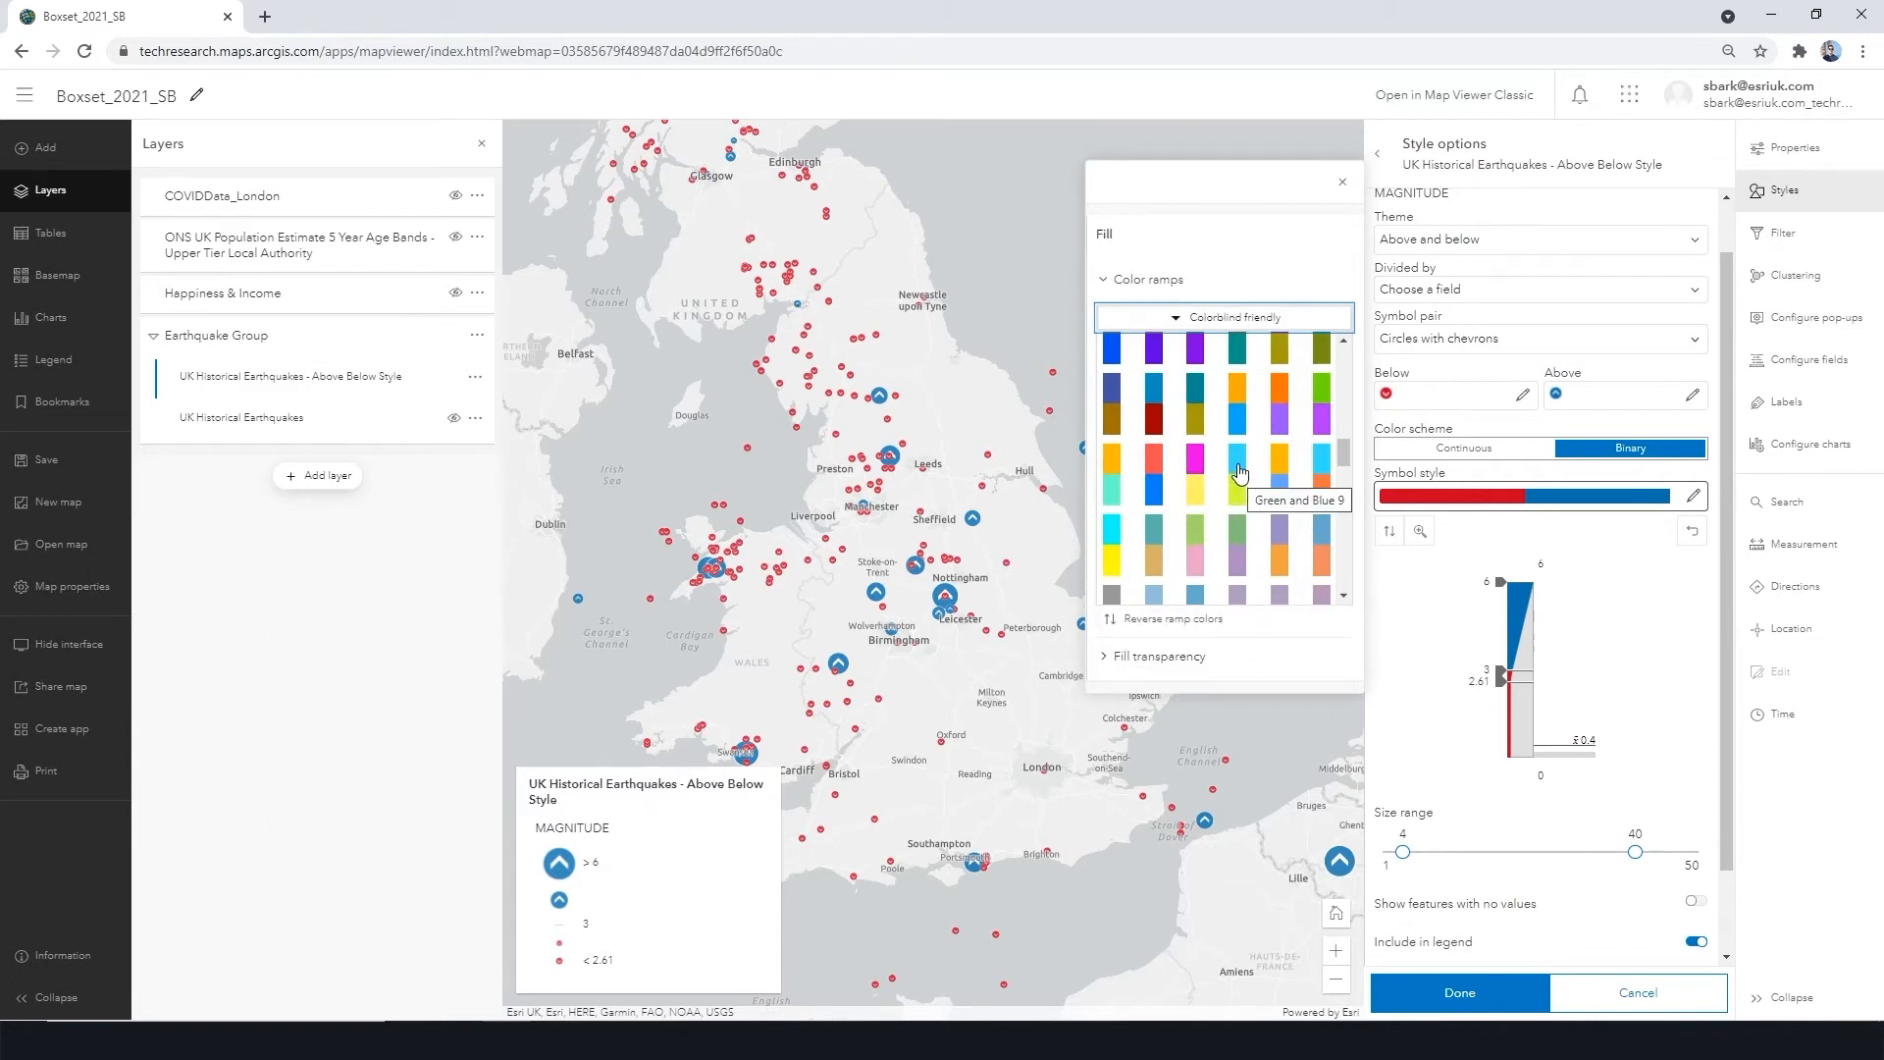
click(1240, 415)
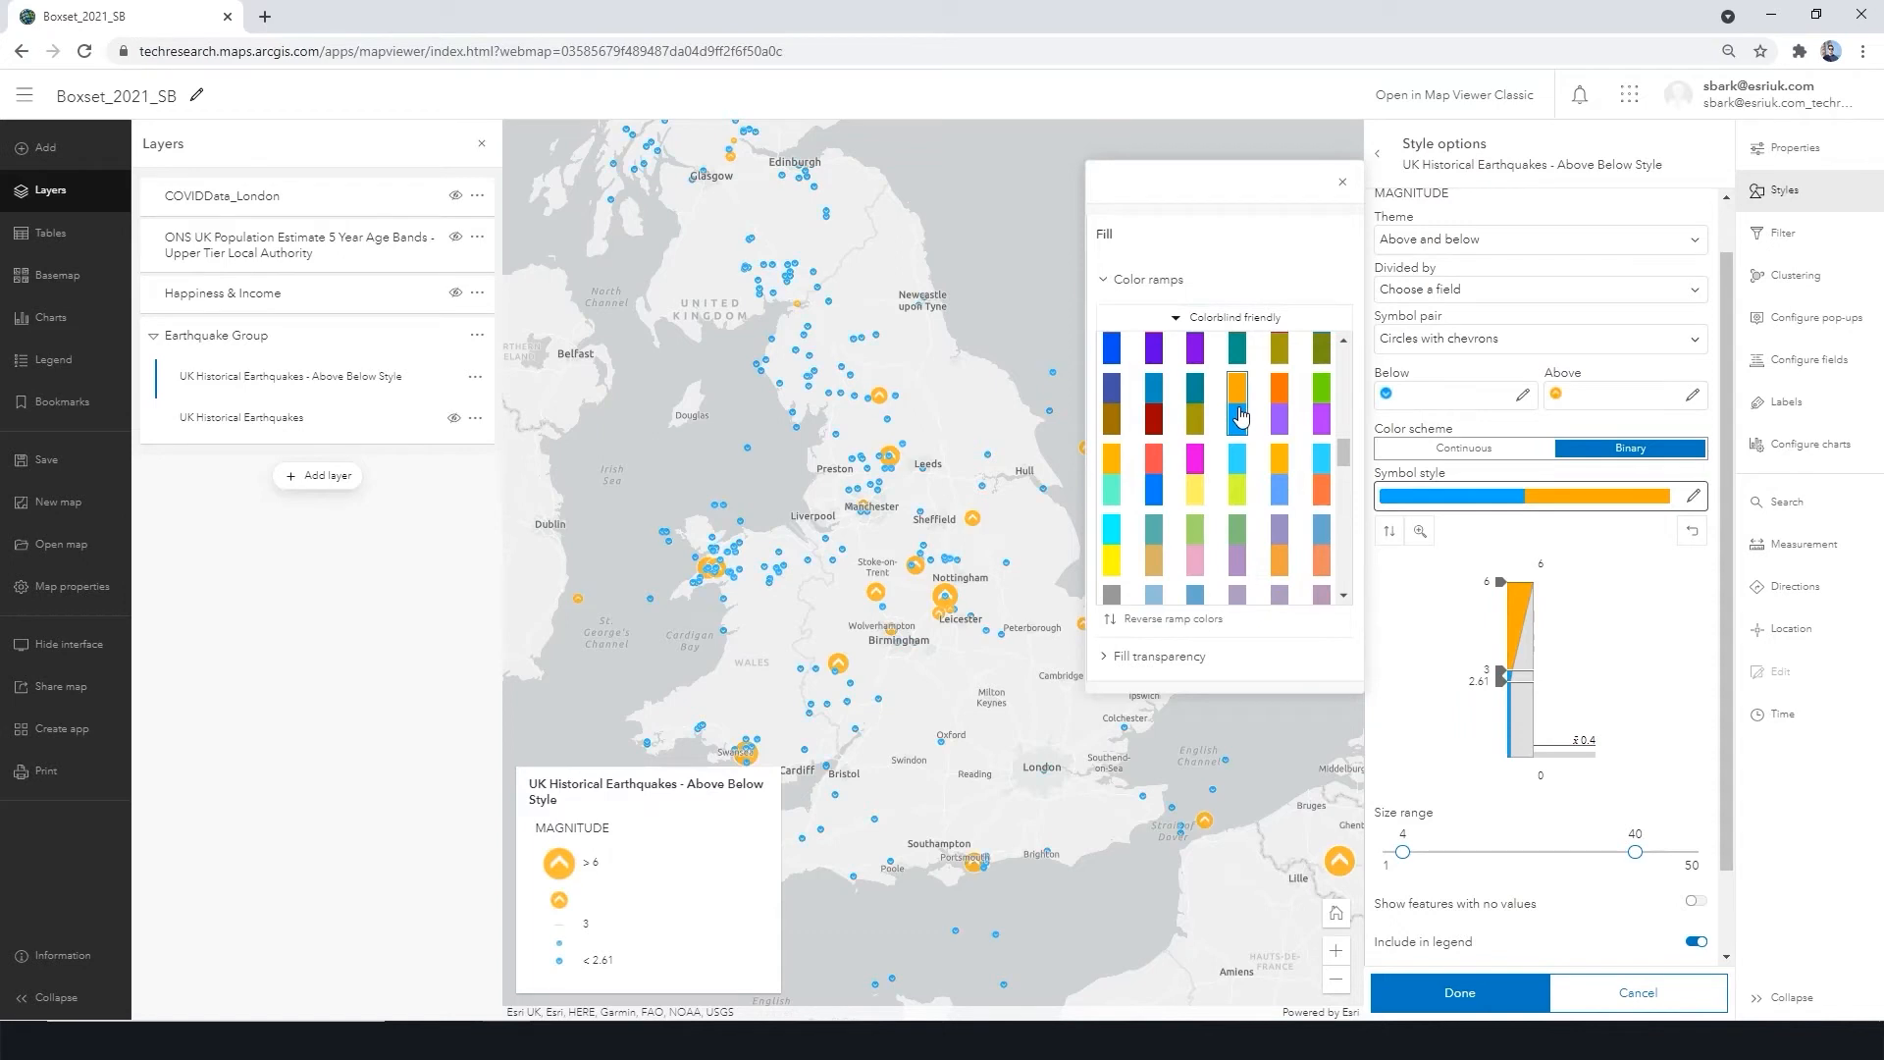
click(1342, 181)
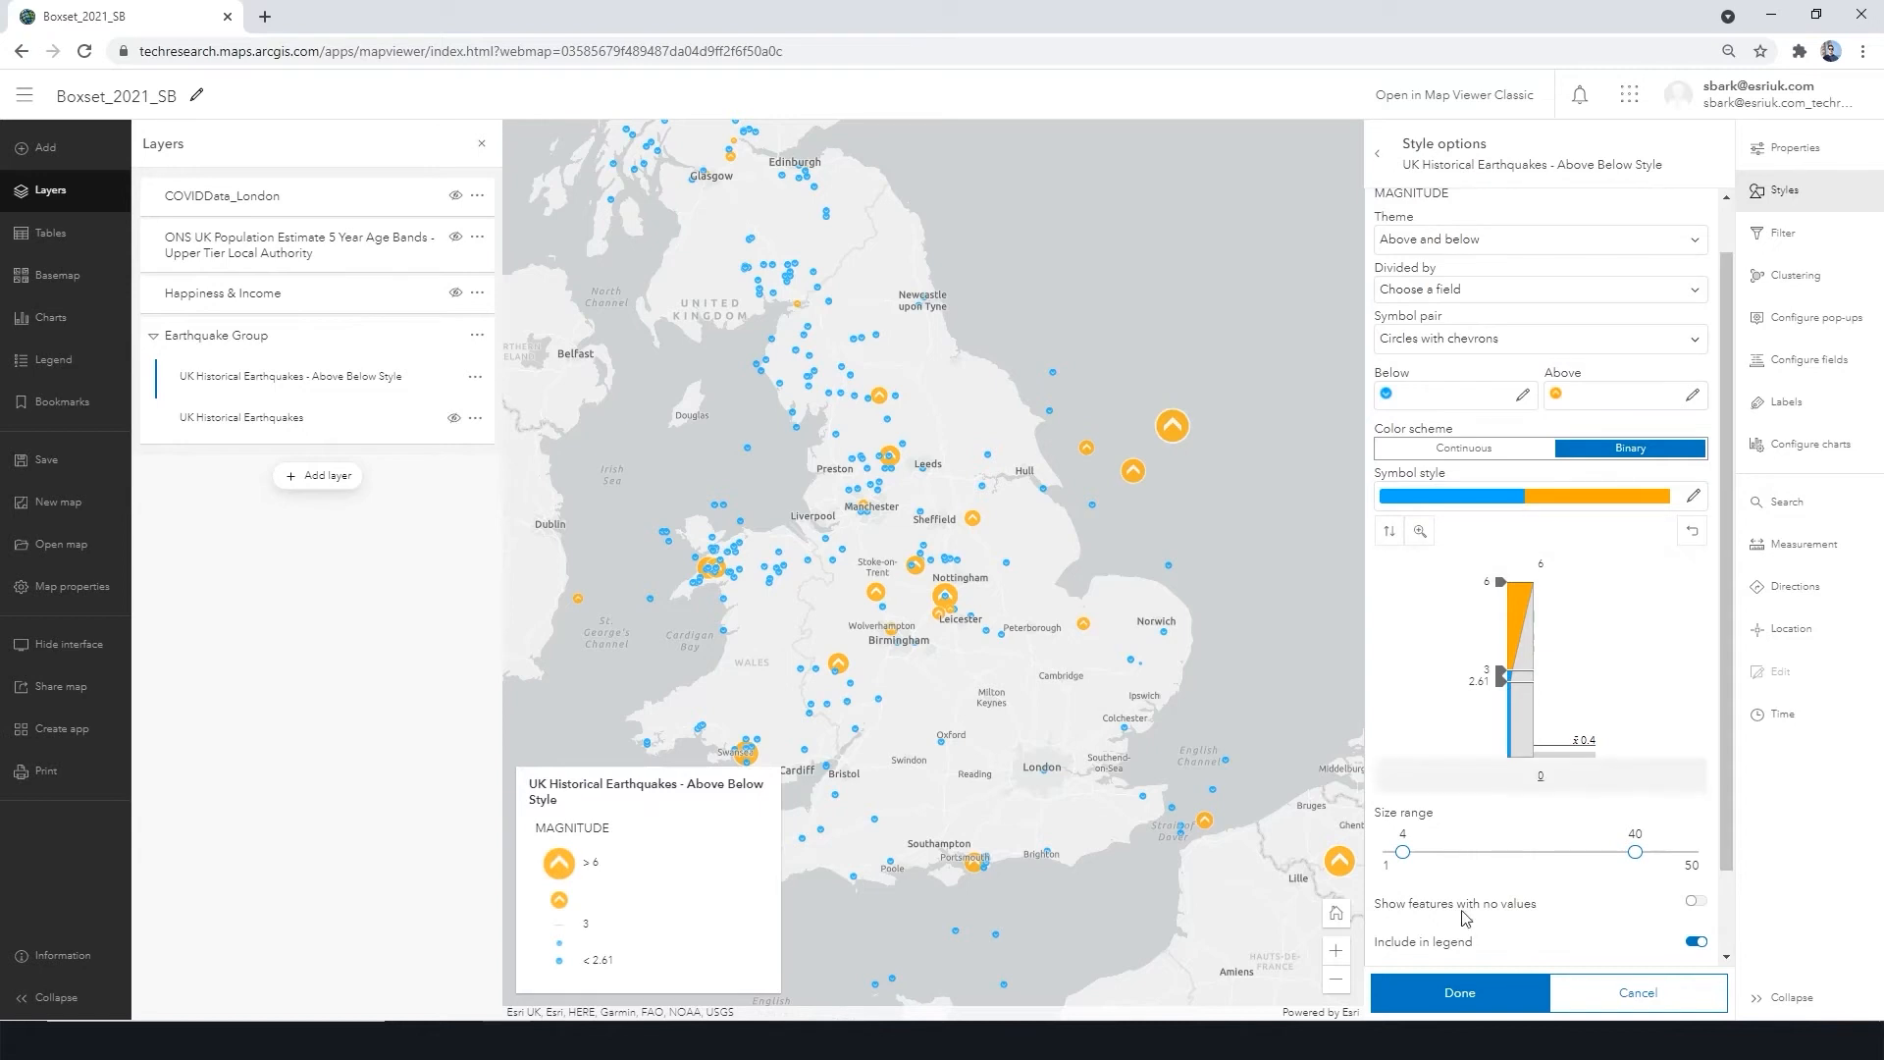
click(1459, 992)
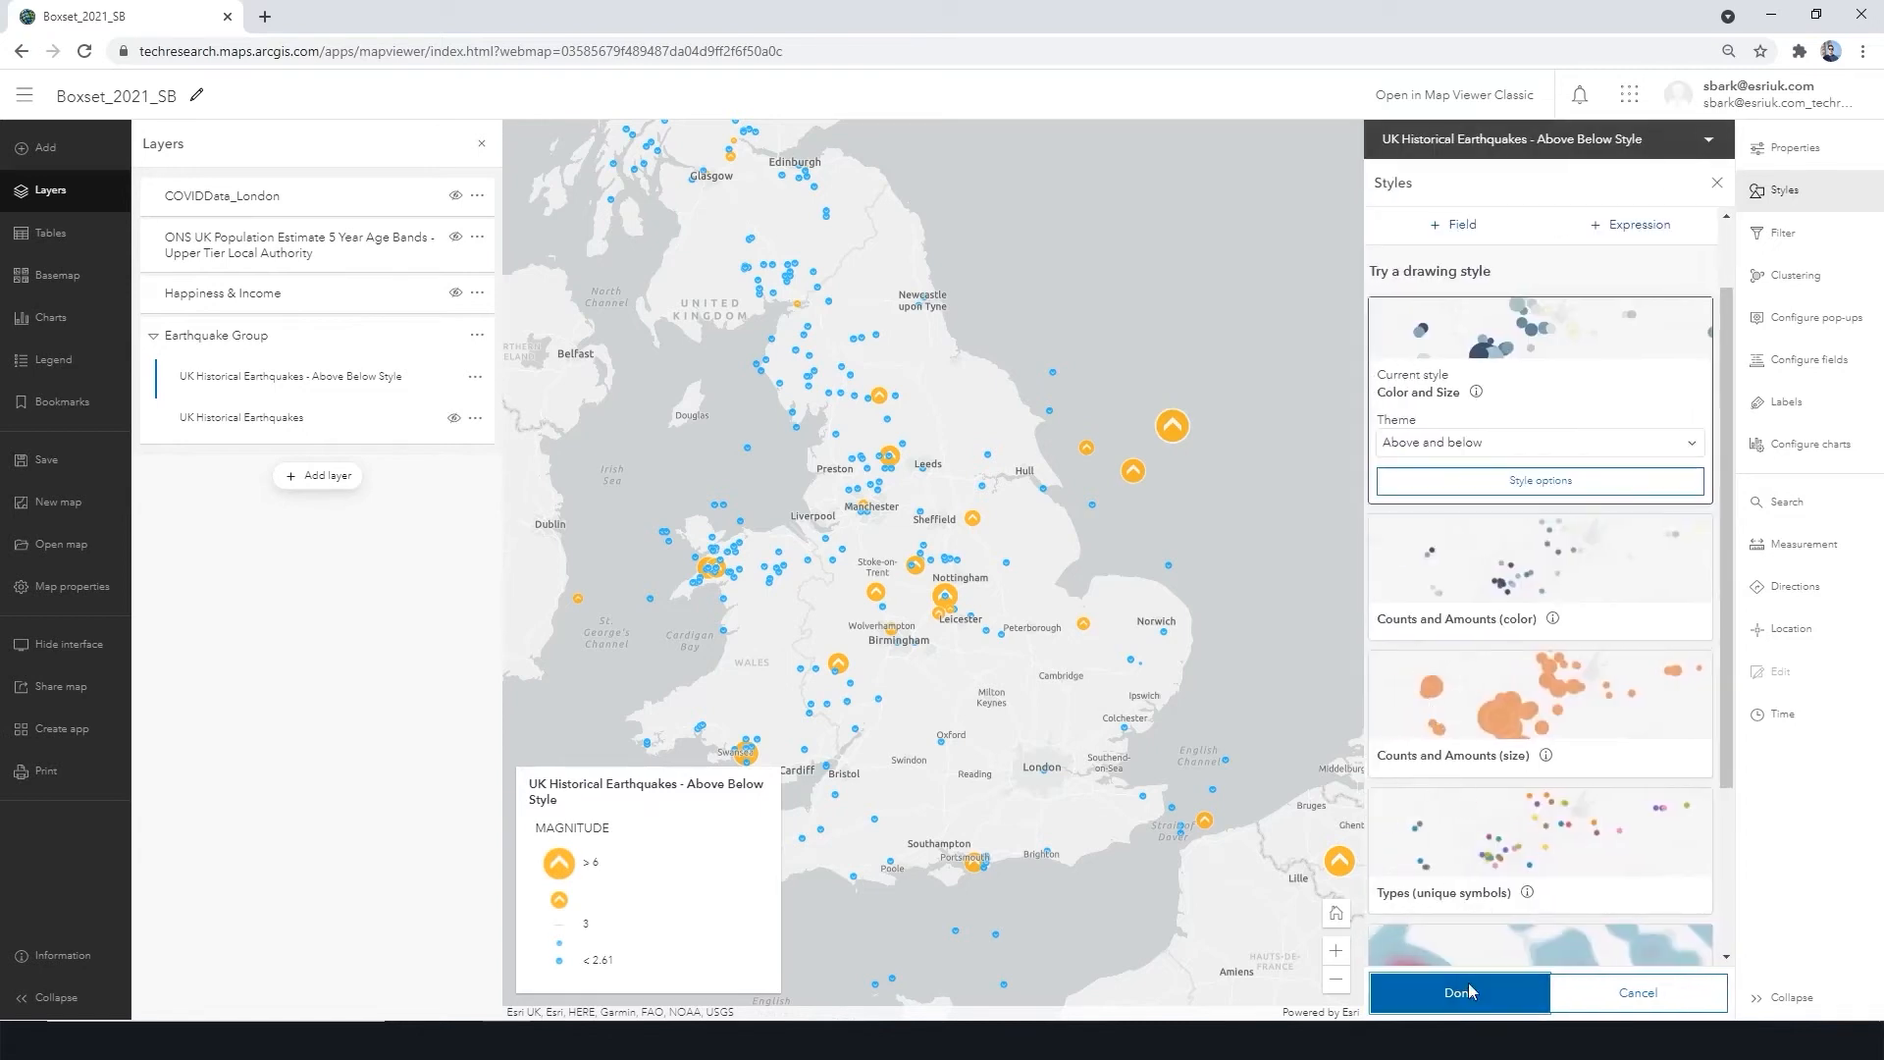
click(1466, 989)
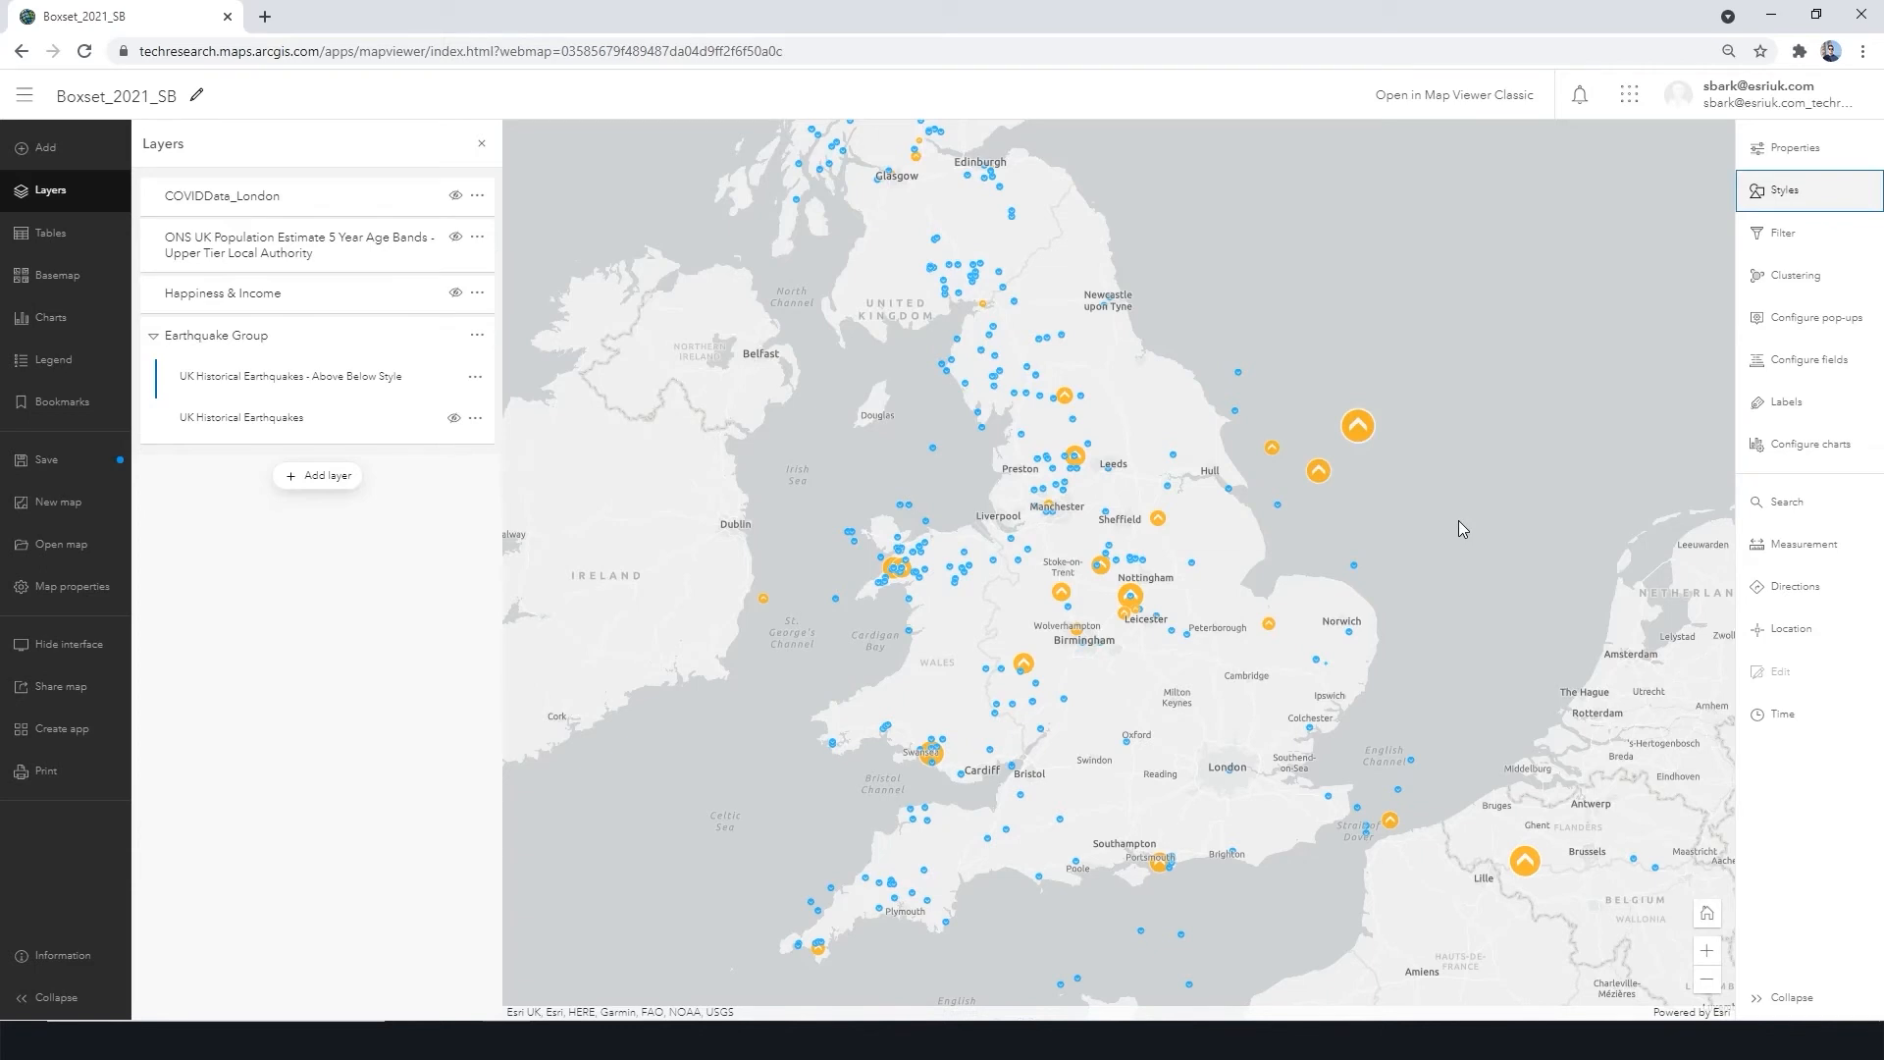
Step: Open the pop-up configuration and switch the visible, active layer from the Above Below Style copy to UK Historical Earthquakes
click(1810, 328)
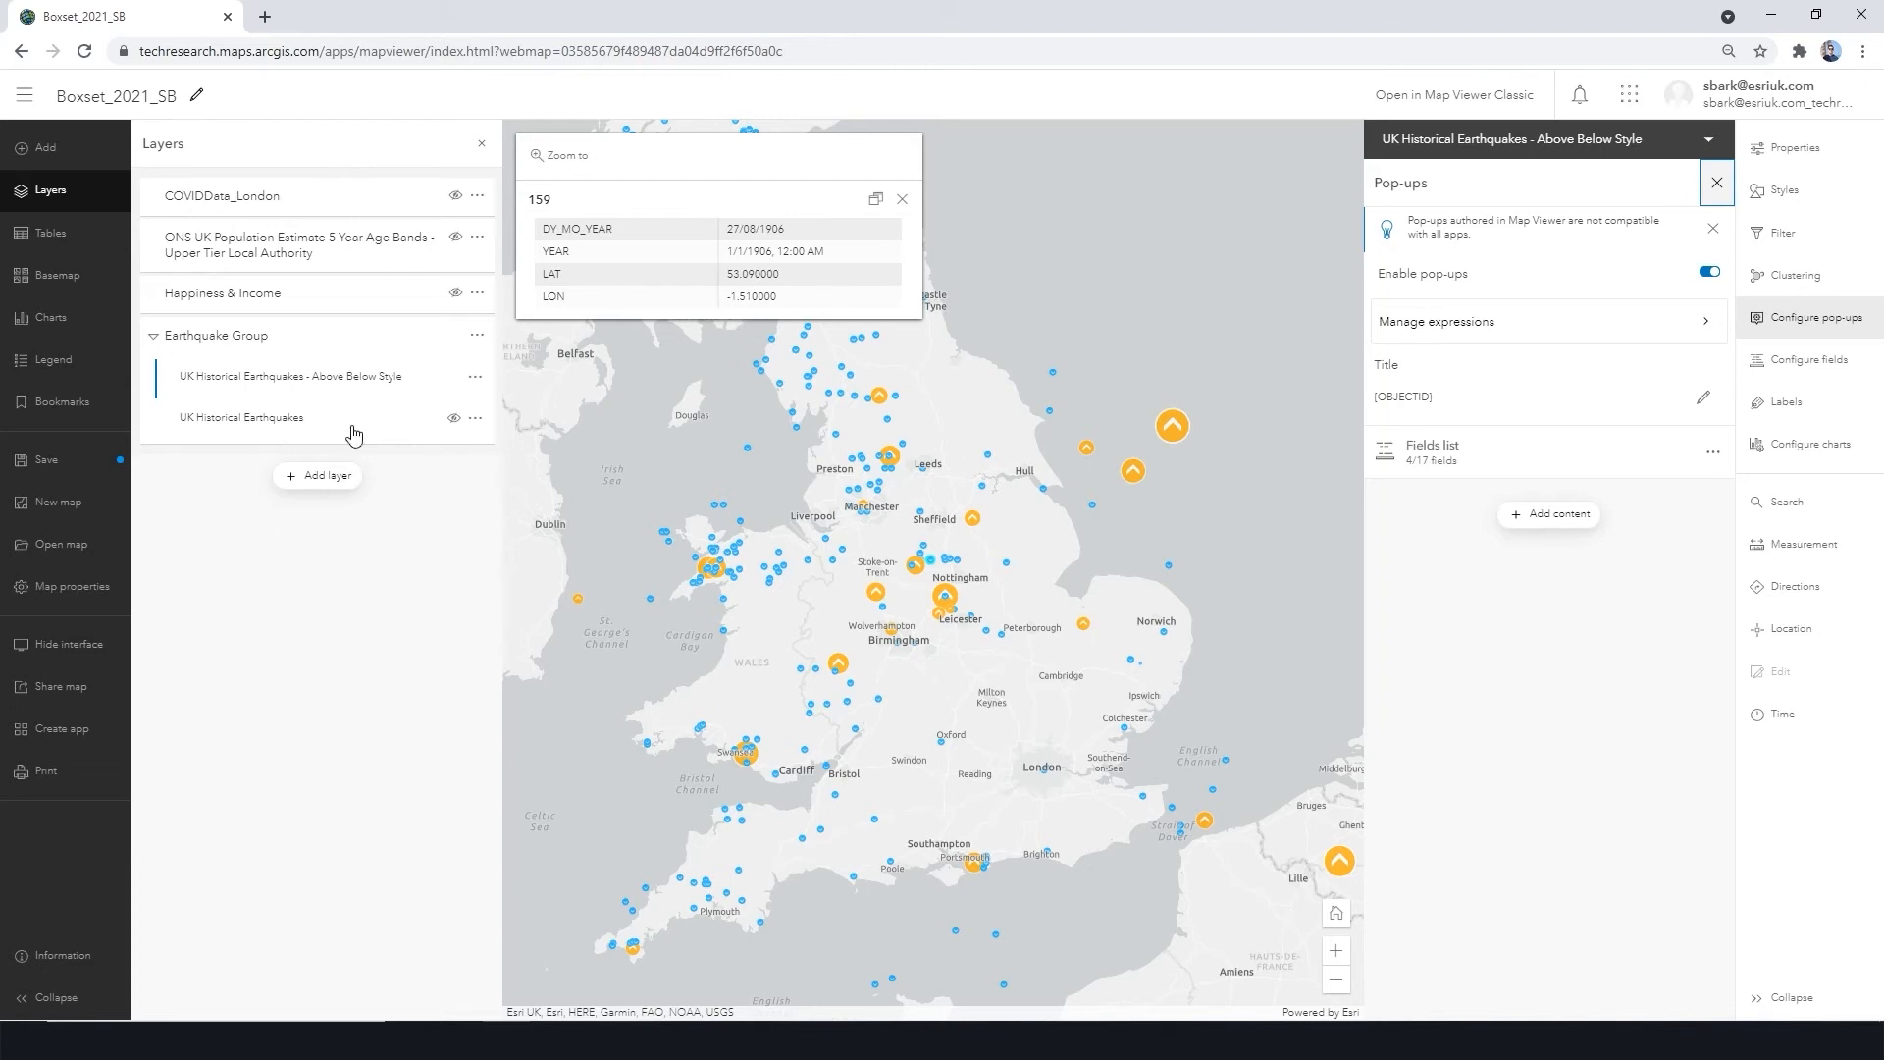
click(454, 377)
click(455, 416)
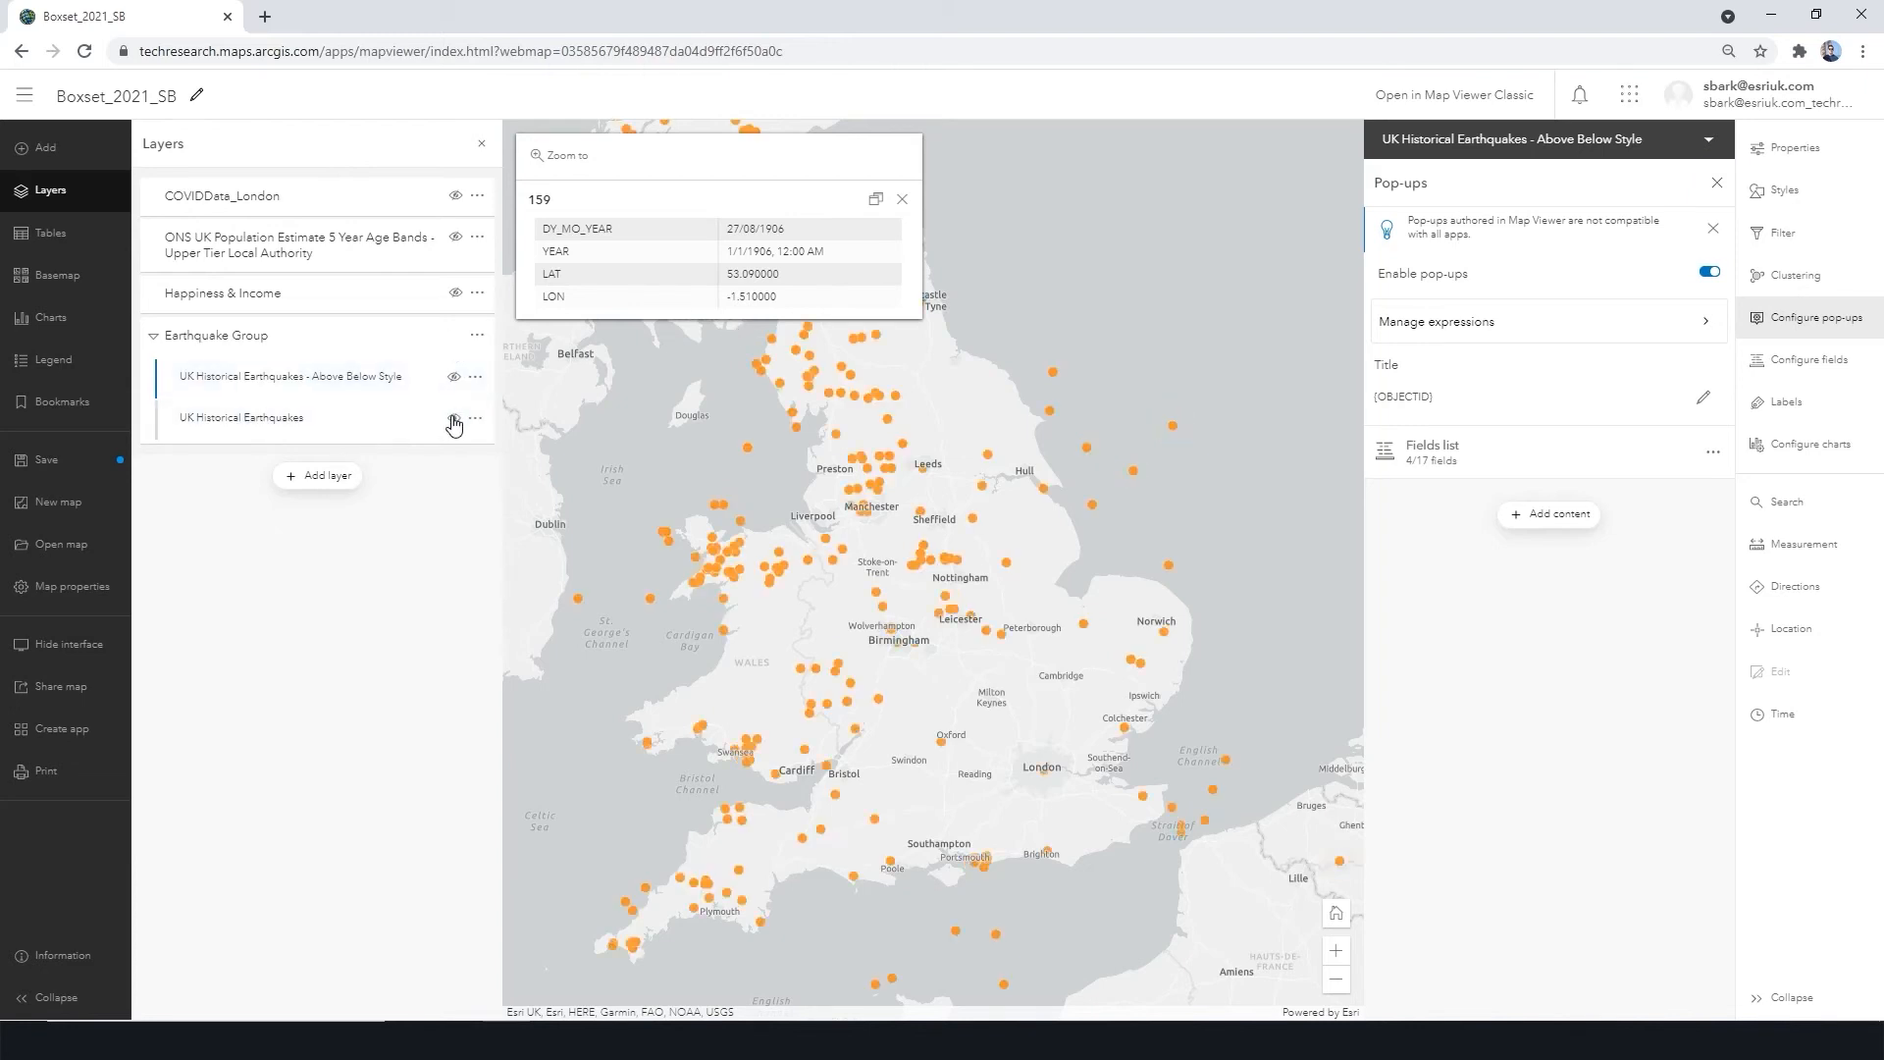
click(395, 417)
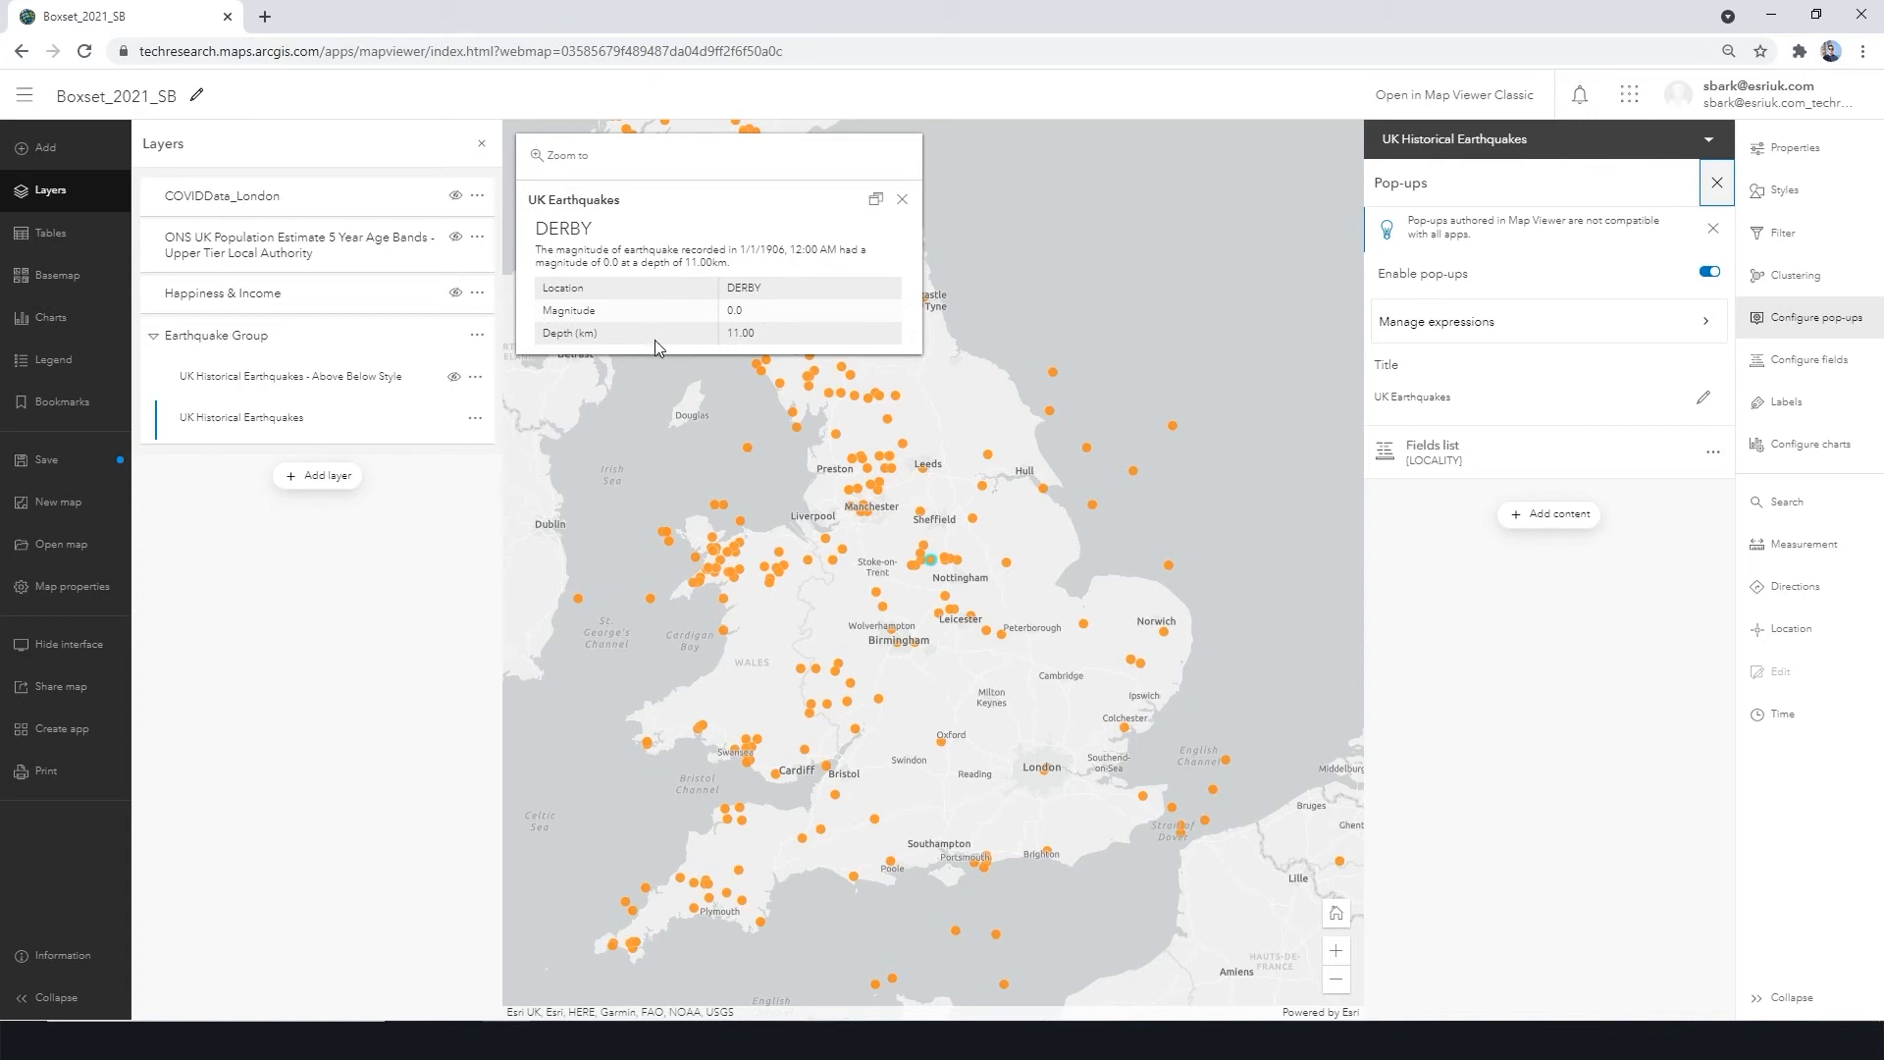
Step: Add the OBJECTID, DY_MO_YEAR and YEAR fields to the fields list of the UK Historical Earthquakes pop-up
click(1524, 473)
click(1542, 628)
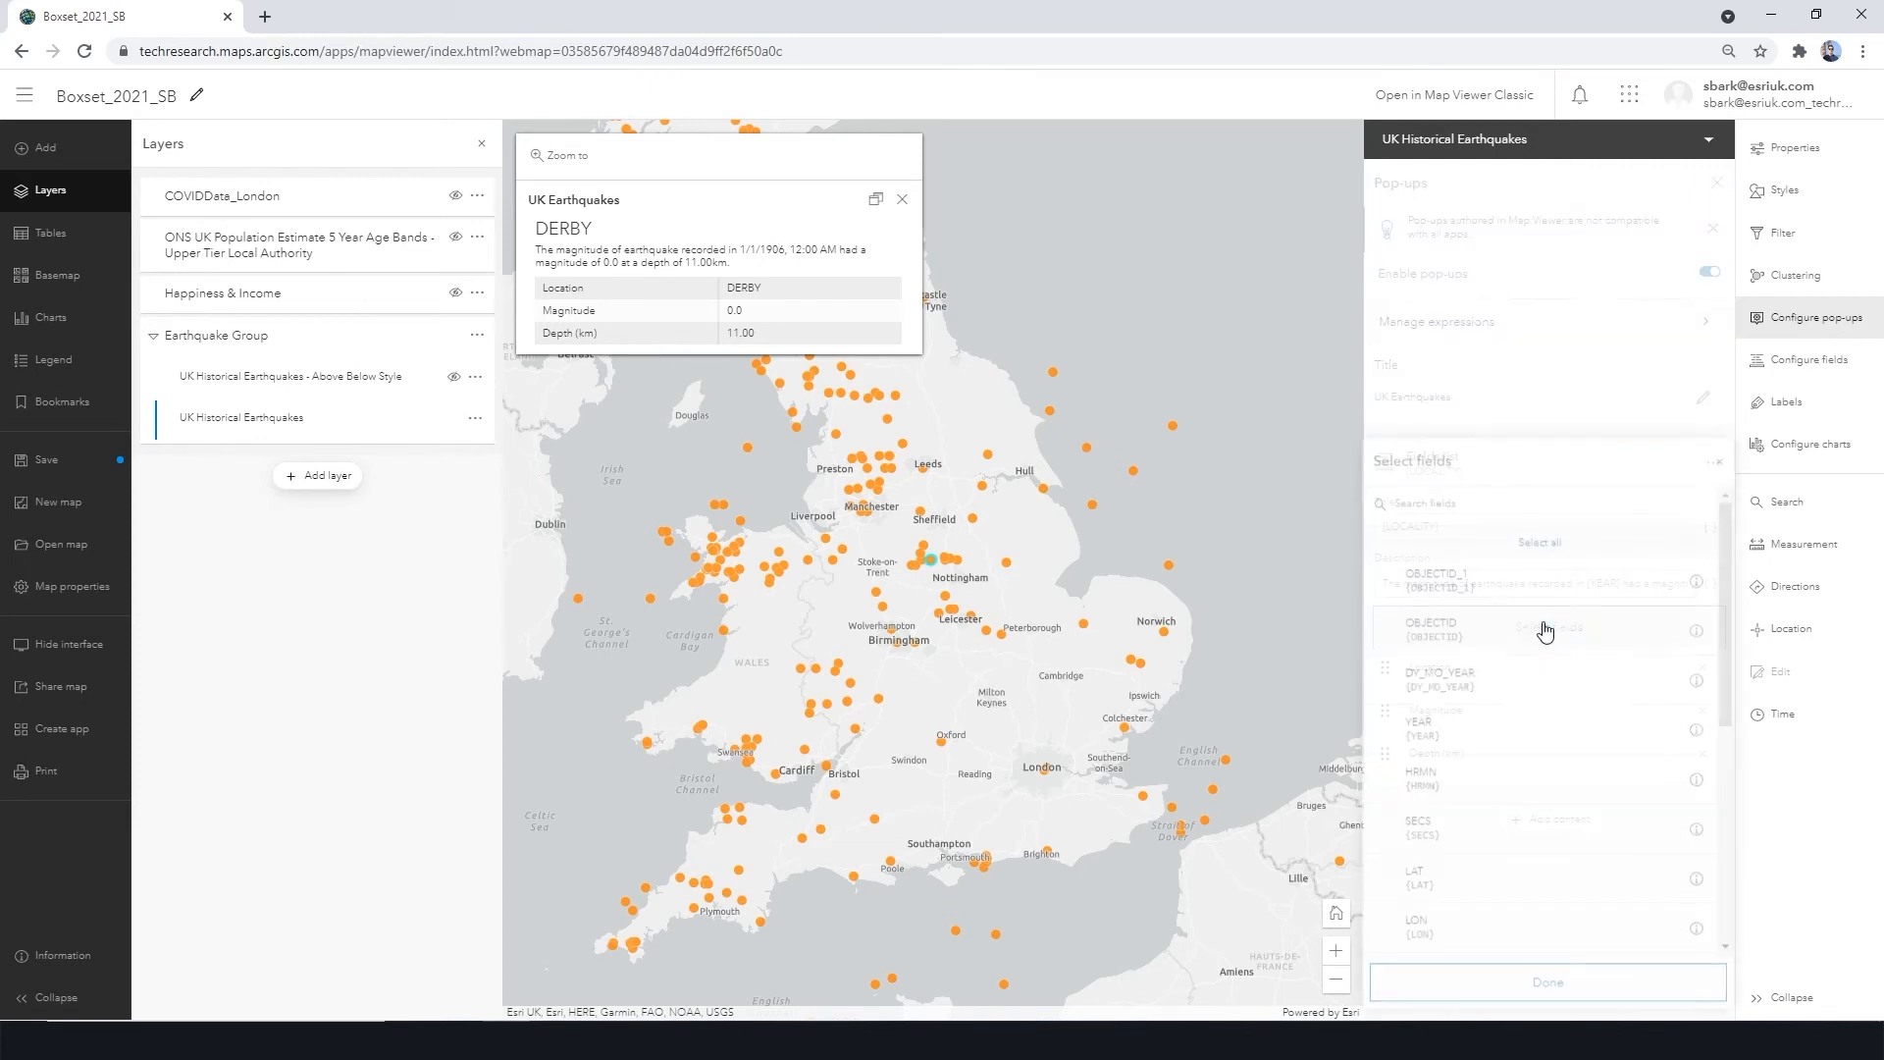
click(1396, 638)
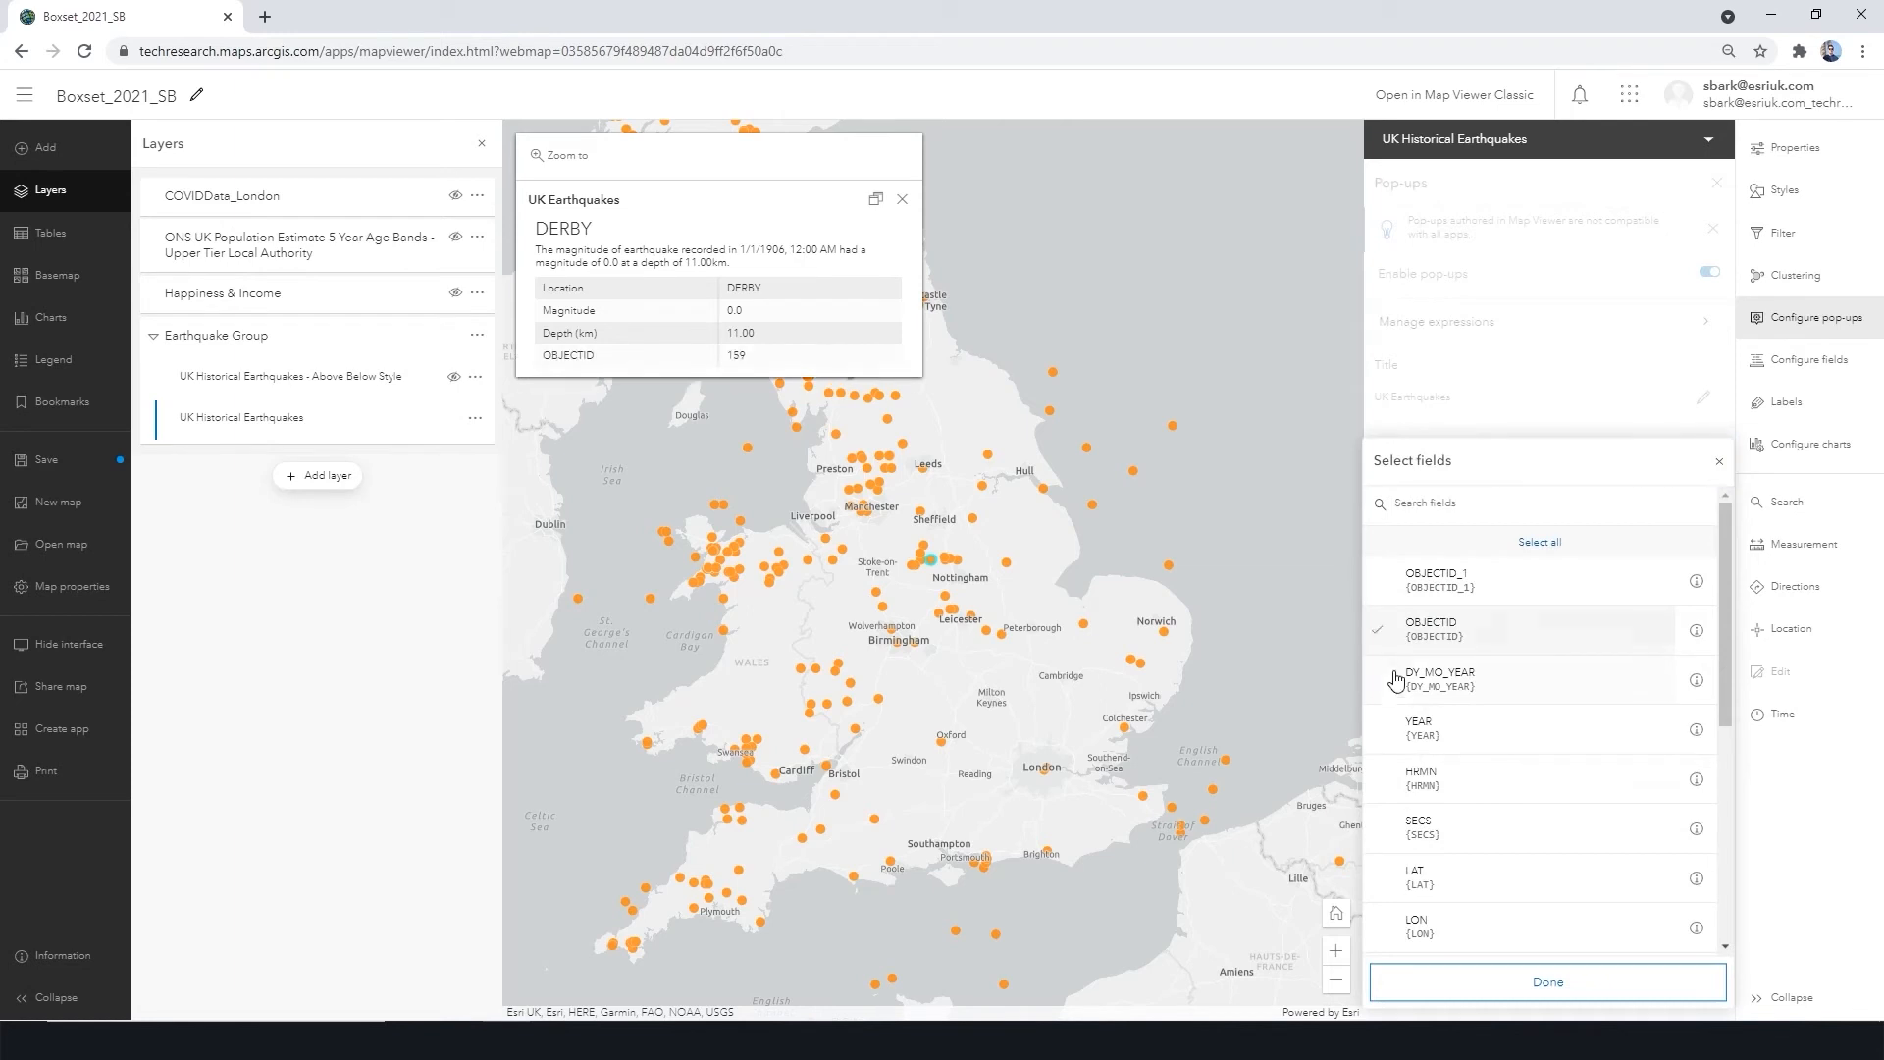
click(1395, 677)
click(1393, 734)
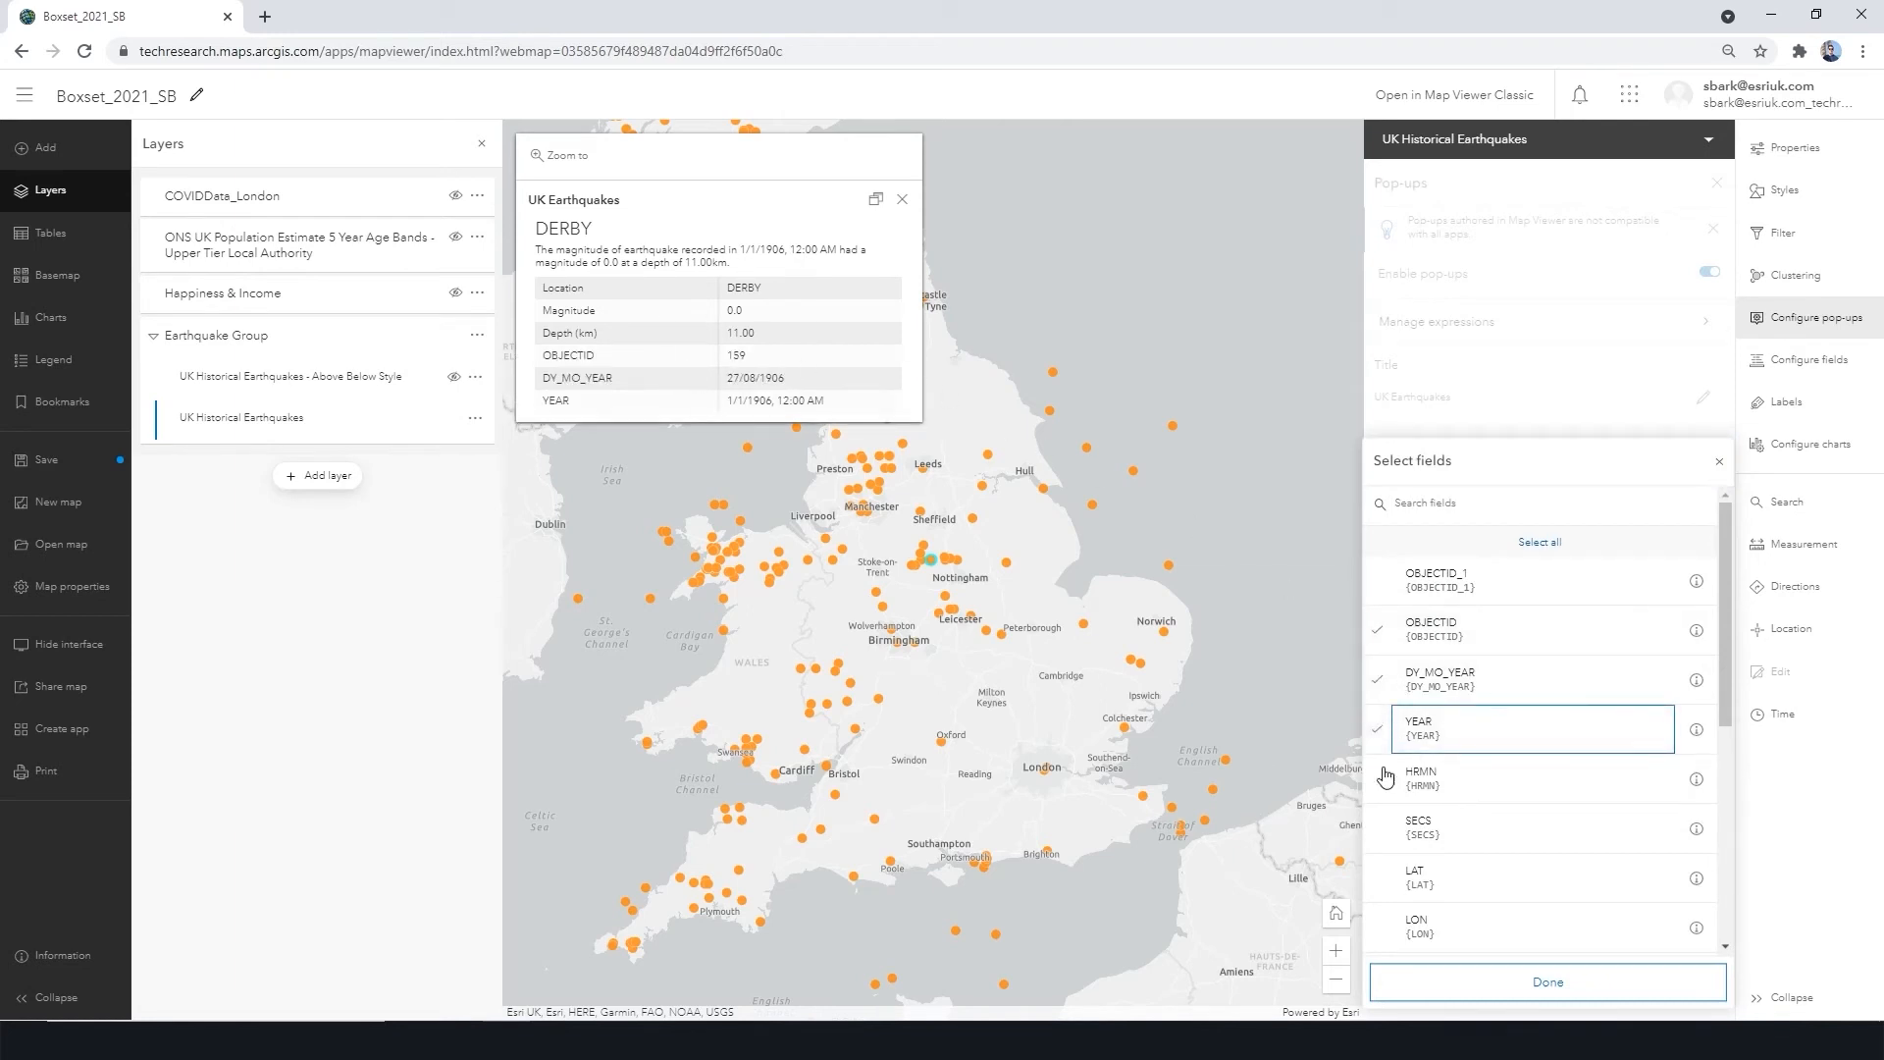
Step: Remove the YEAR, DY_MO_YEAR and OBJECTID fields from the pop-up's fields list and finish the field selection
click(1379, 729)
click(1379, 681)
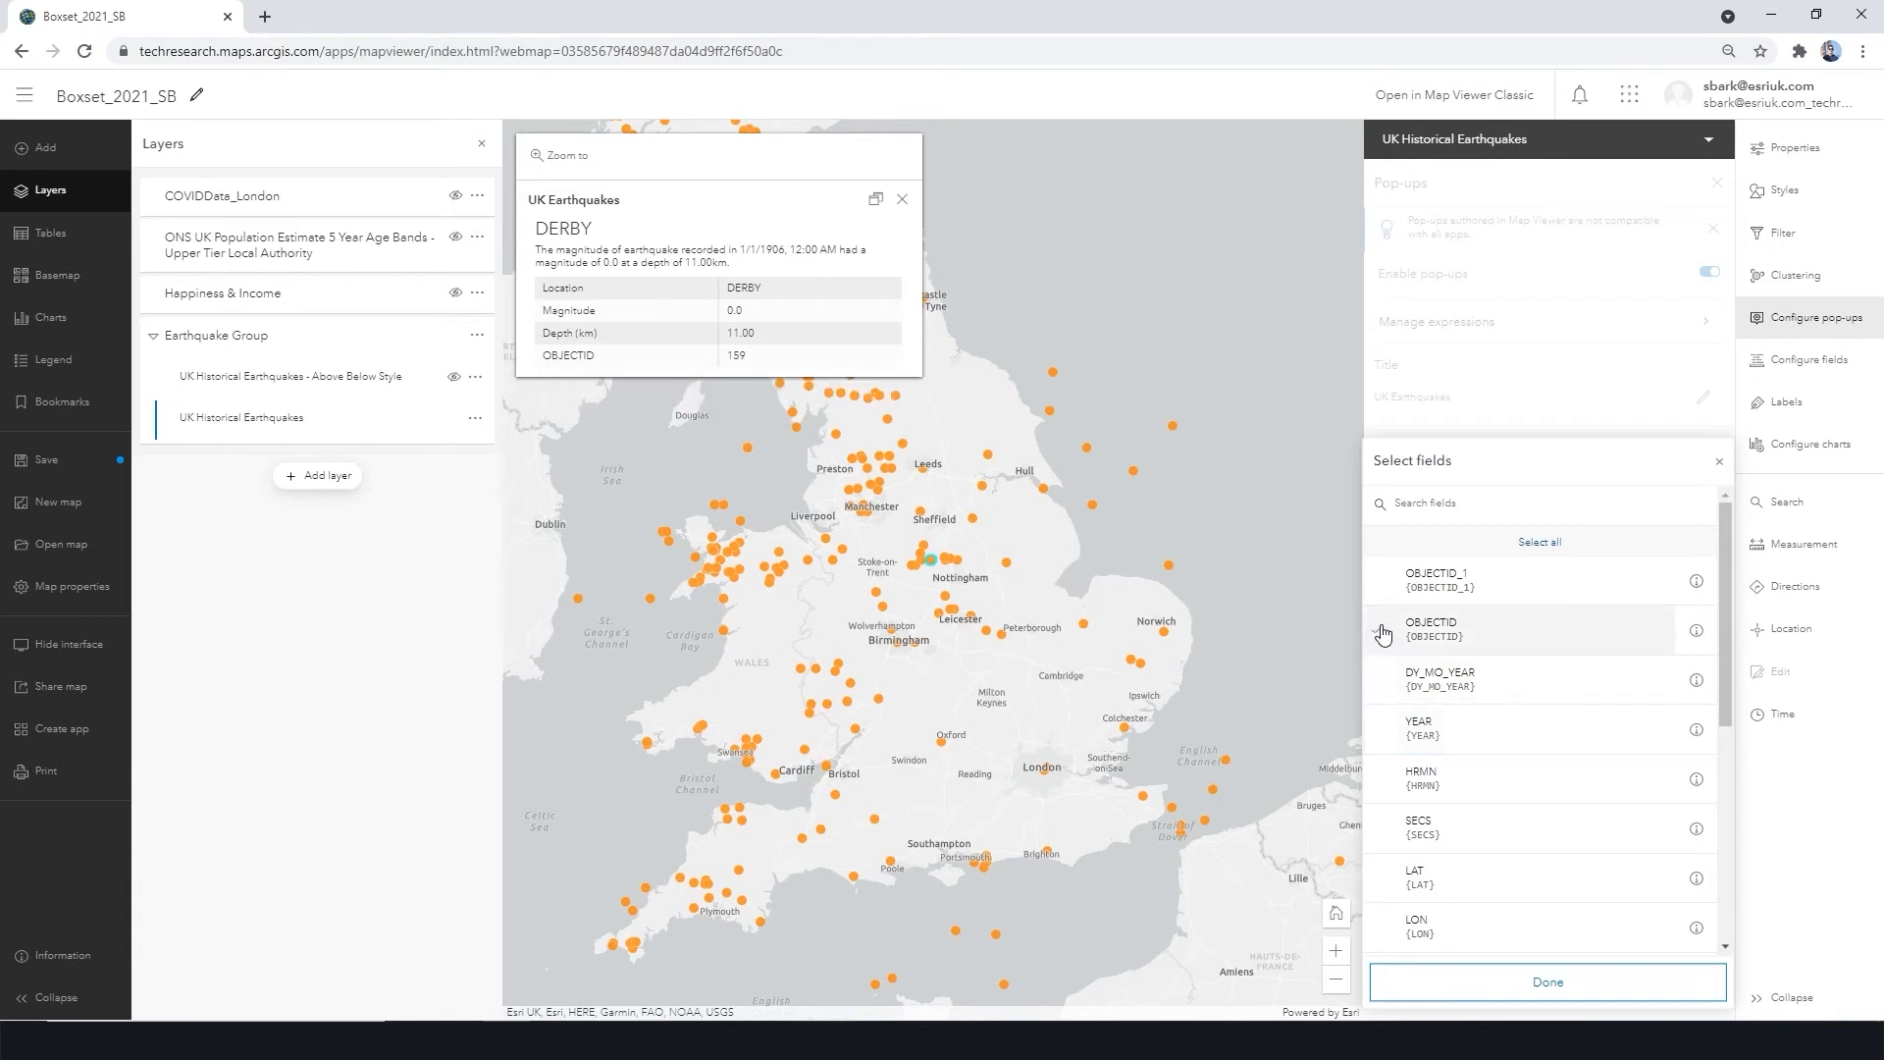
click(1383, 634)
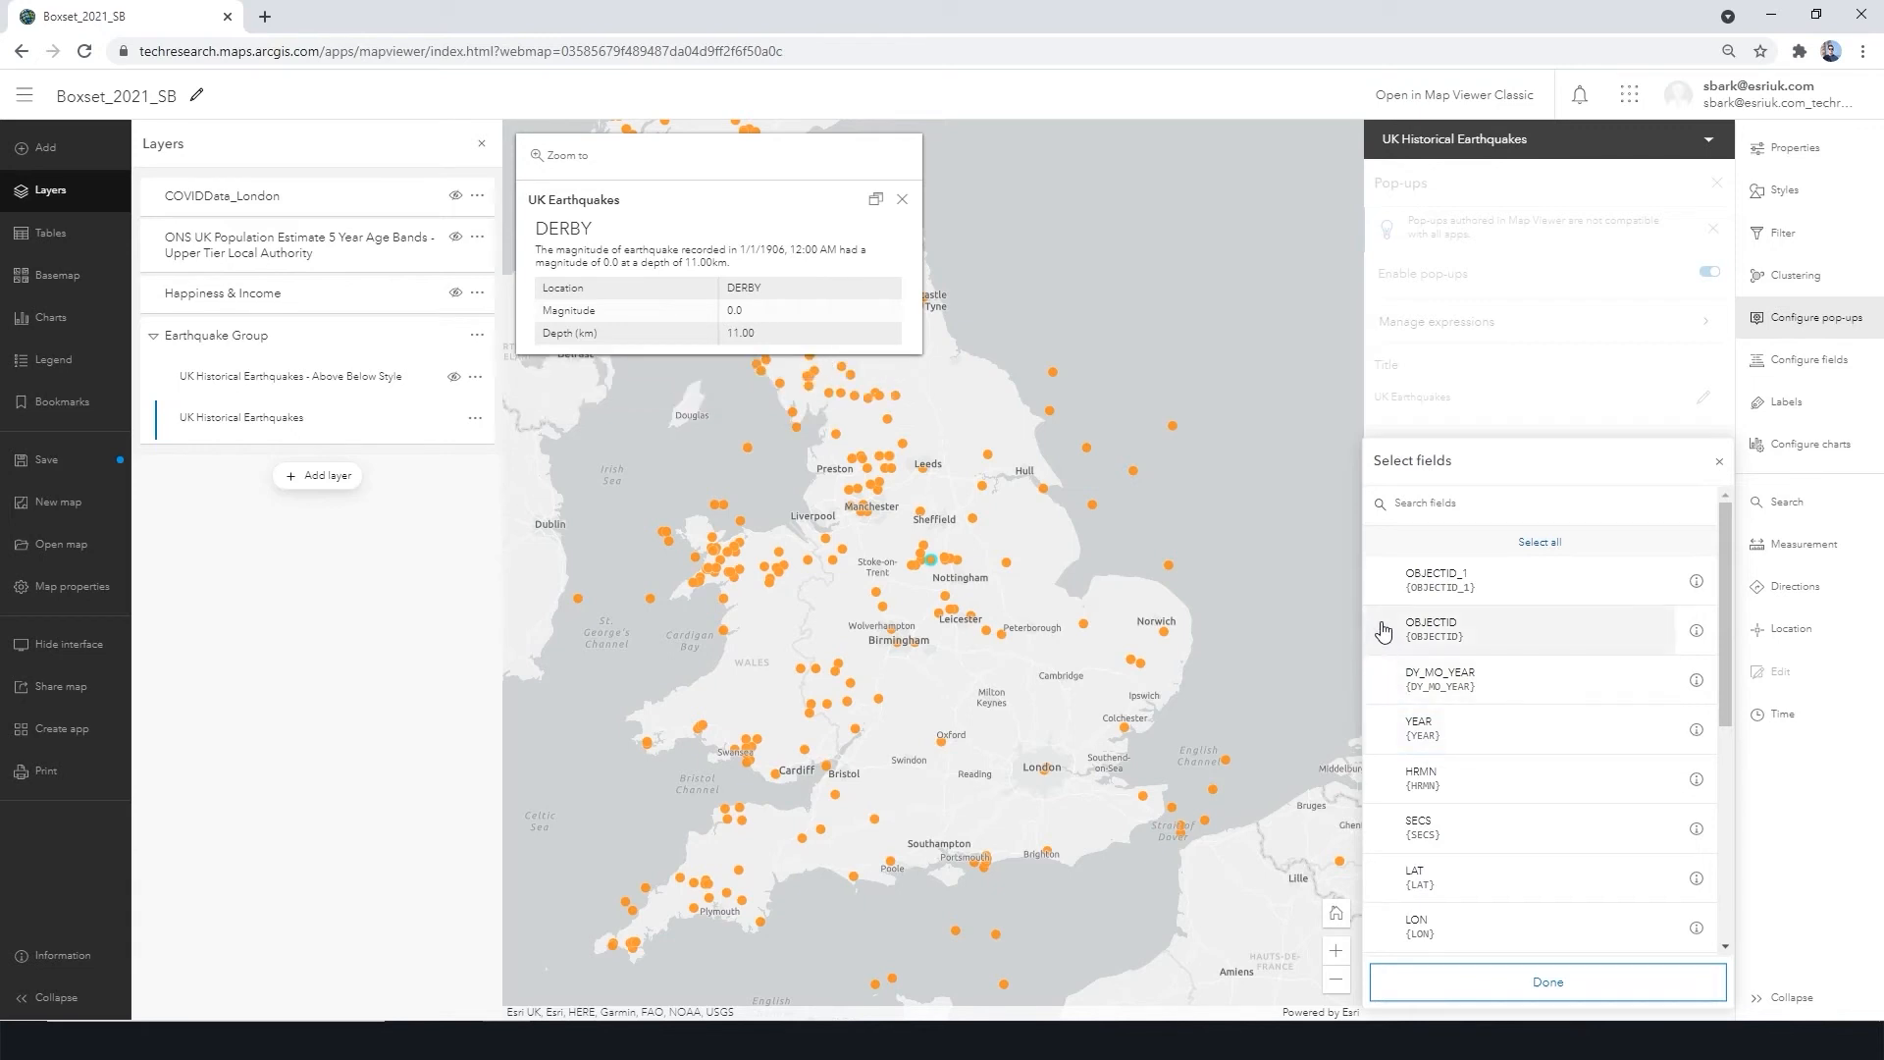
click(1578, 984)
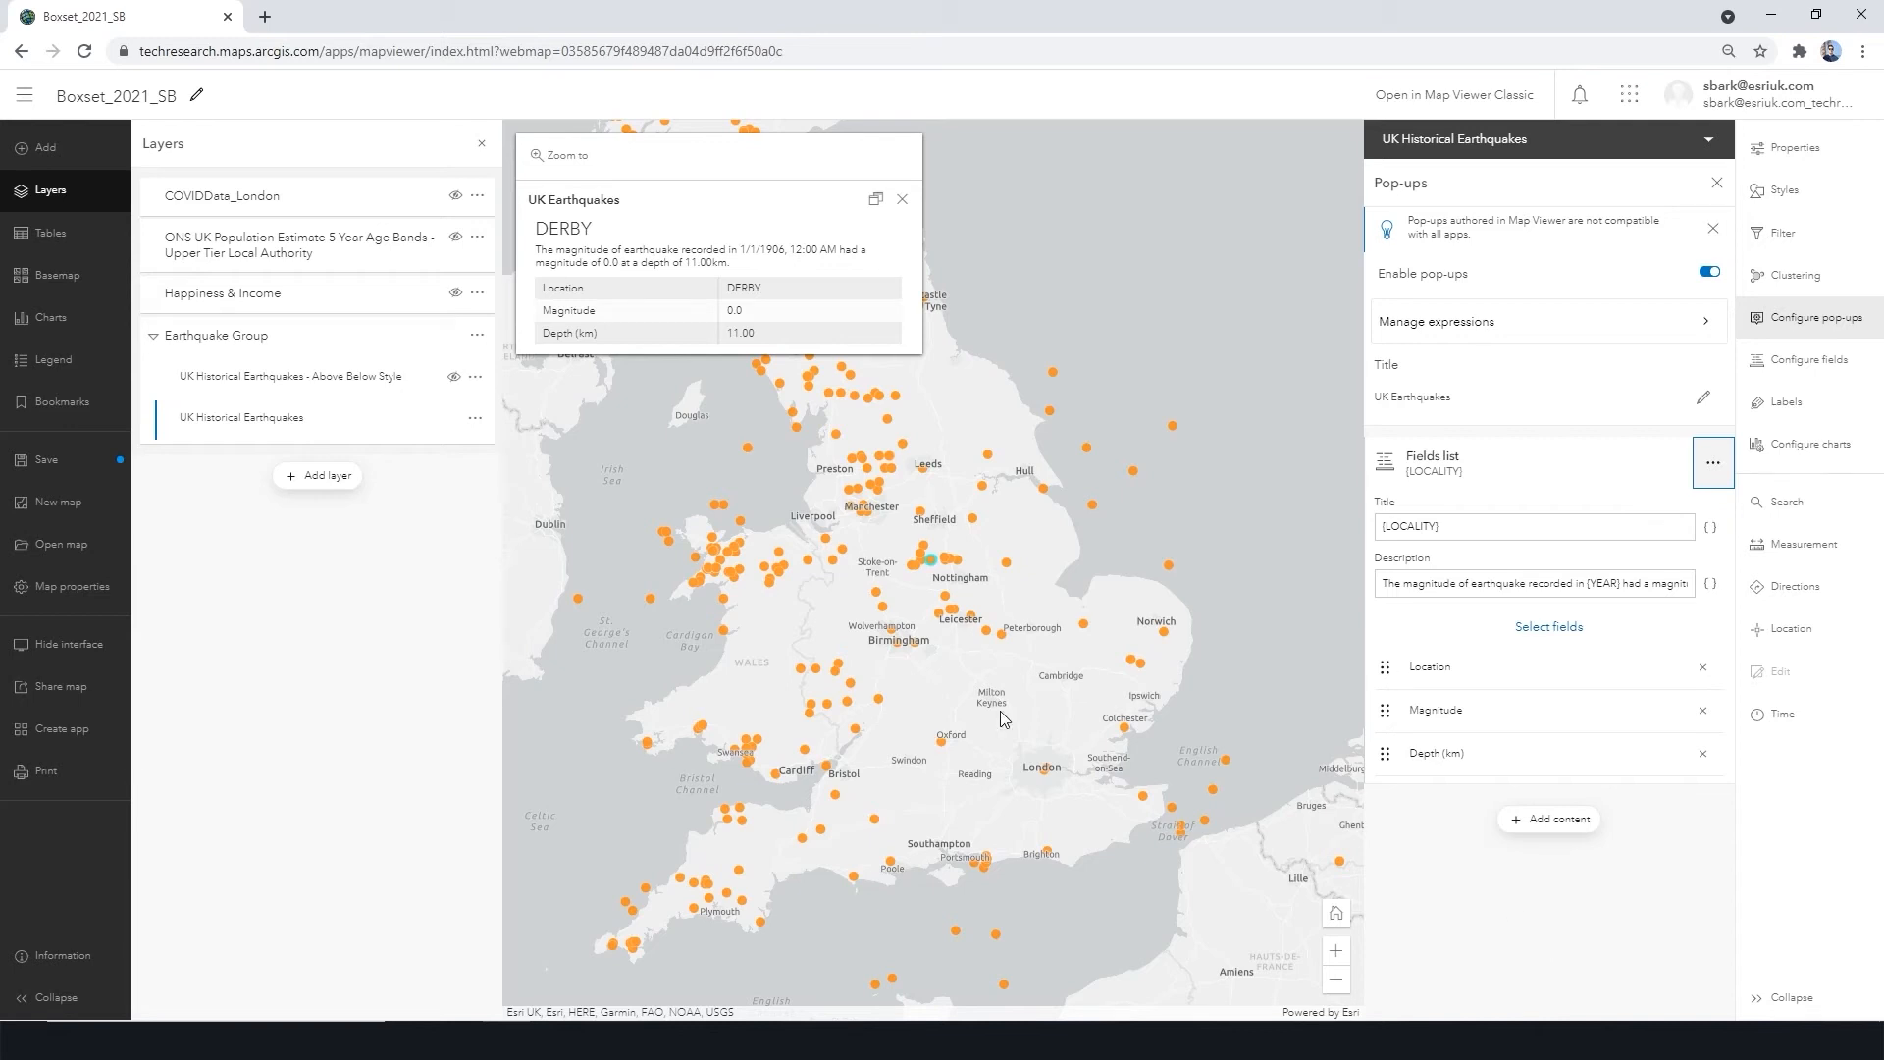
Step: Set the YEAR field's date format to the year-only option 1969, check the date in the pop-up text and finish configuring fields
drag(741, 248, 835, 252)
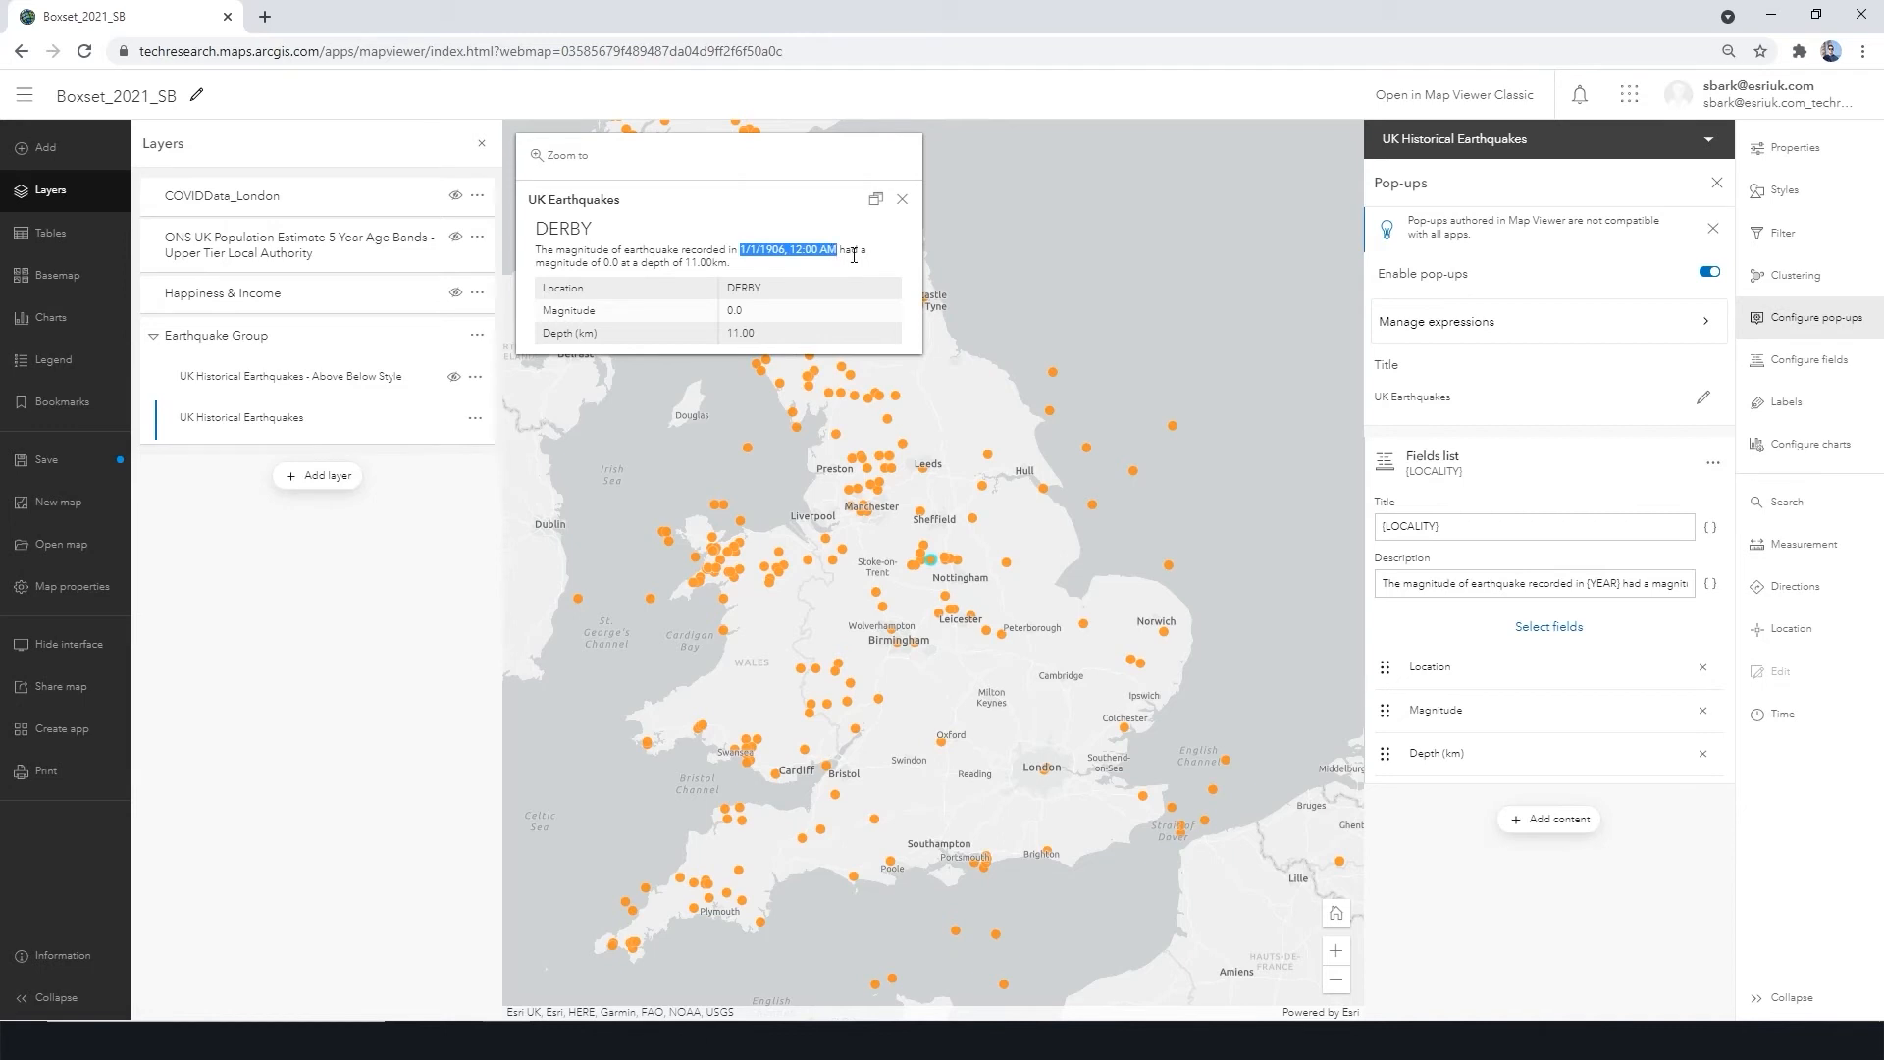
click(1850, 371)
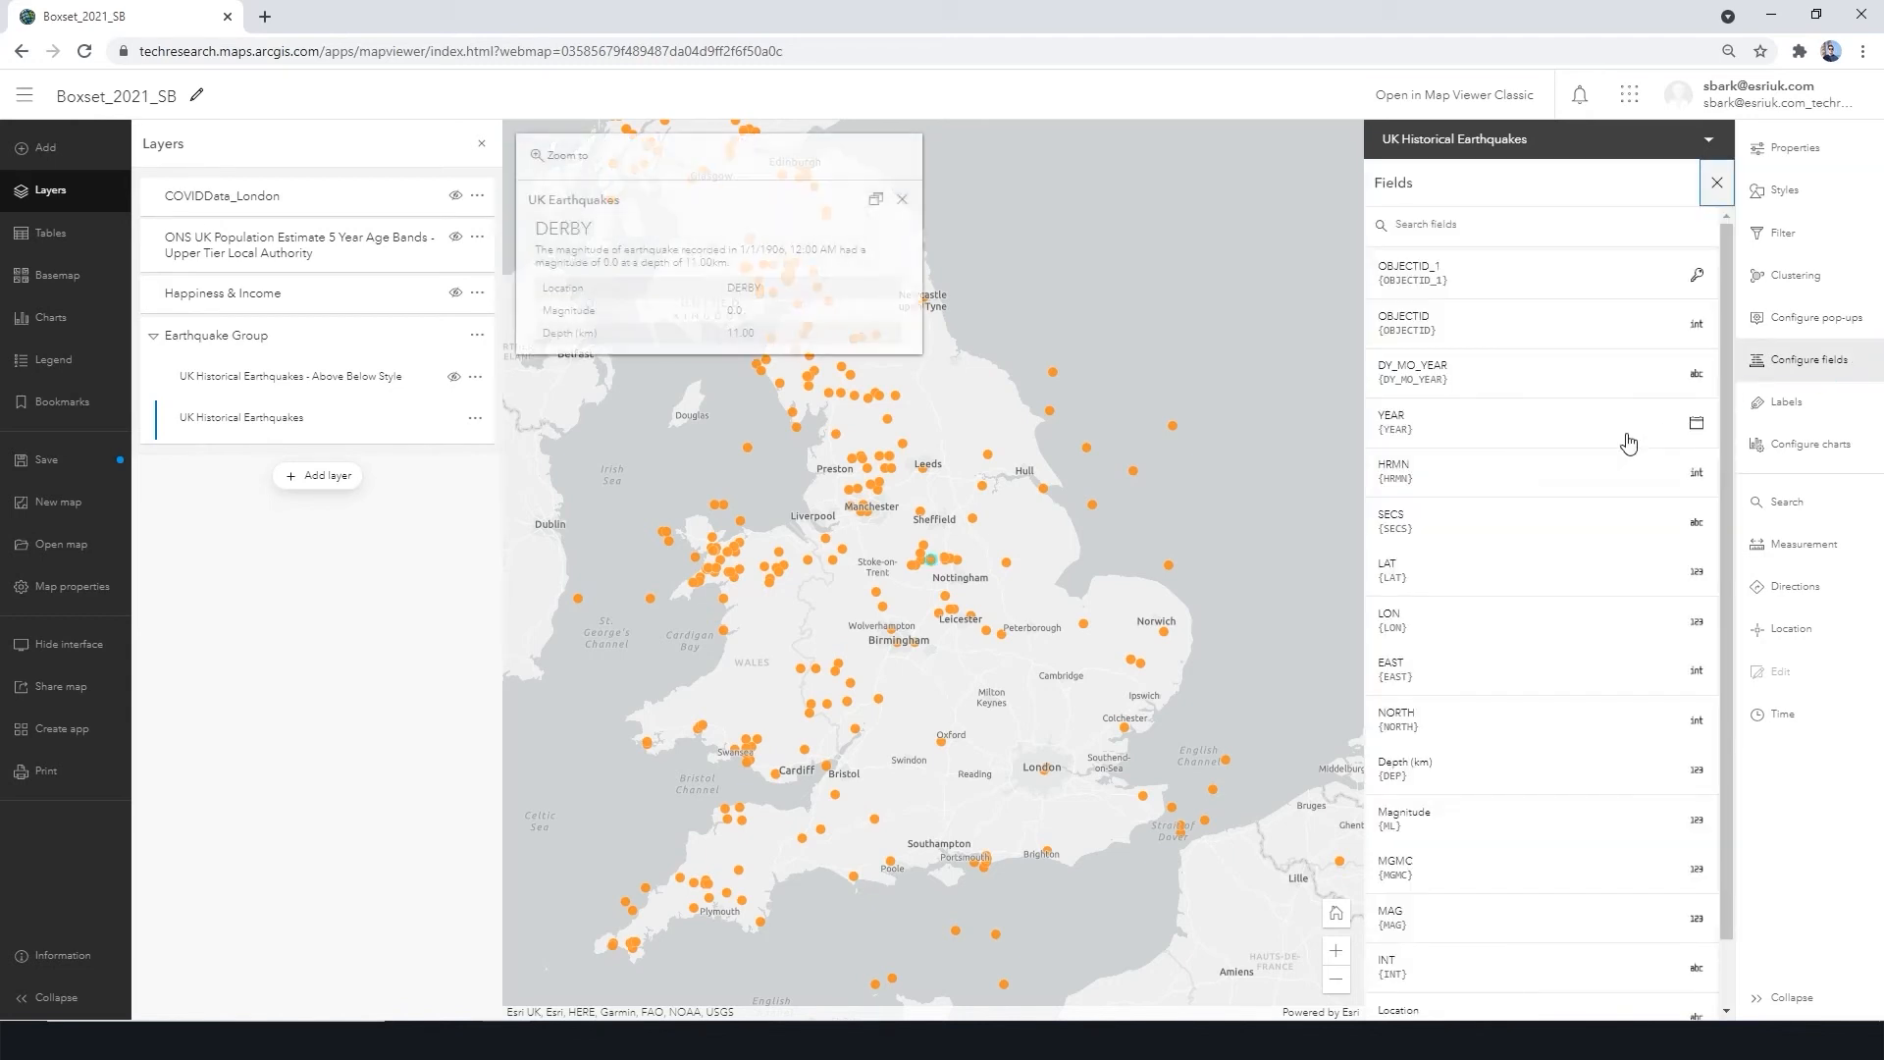
click(1468, 412)
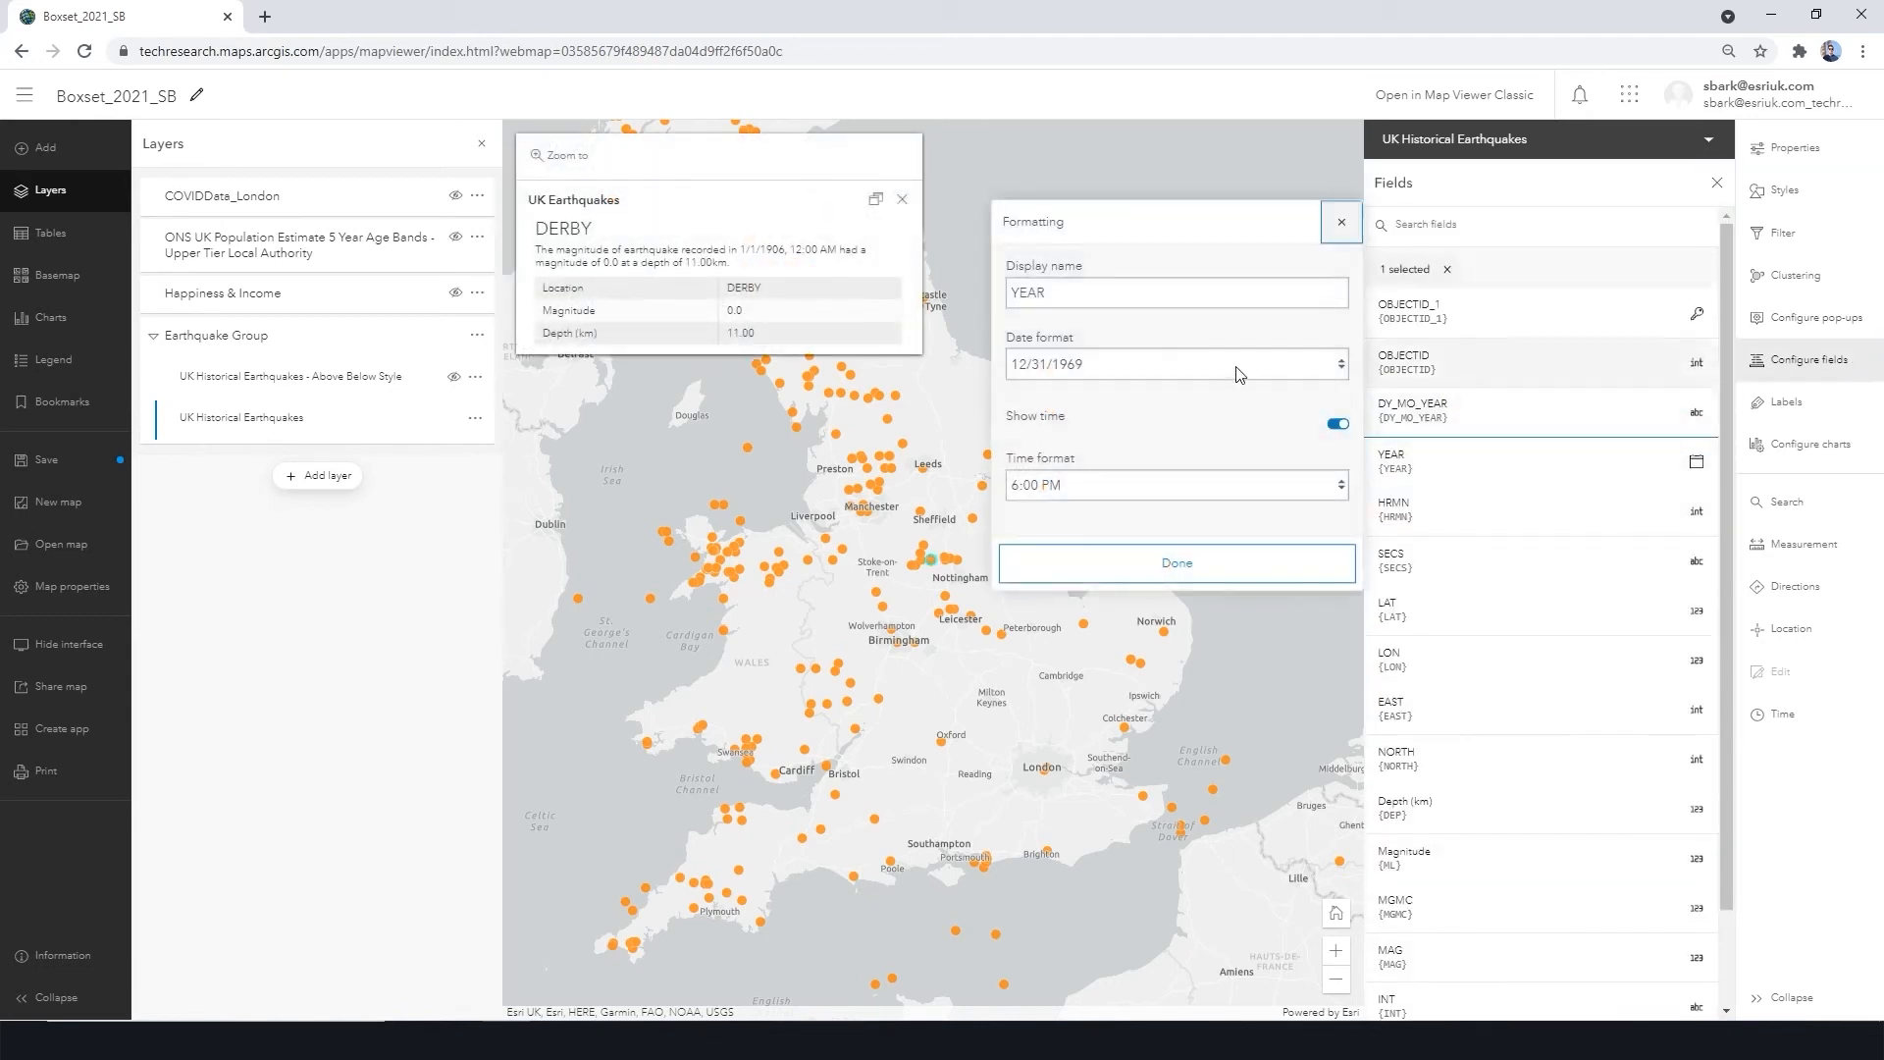
click(1106, 373)
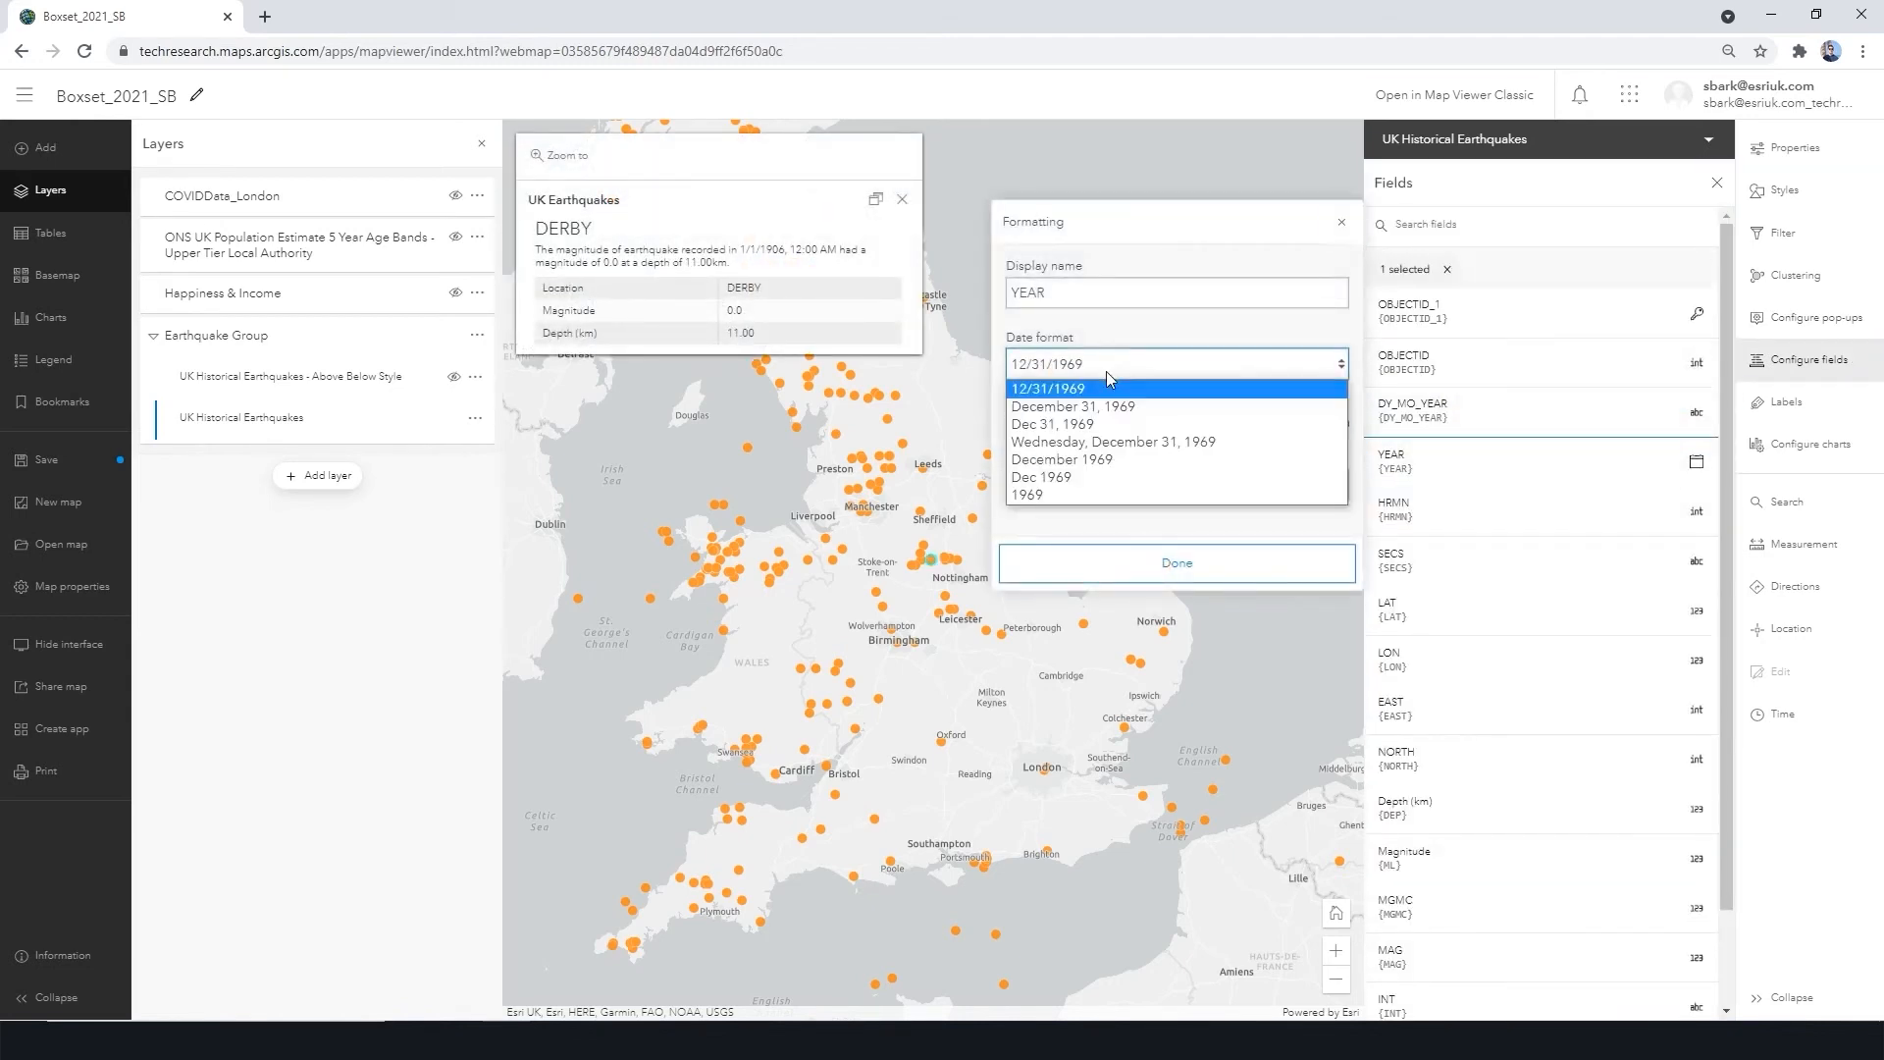
click(1057, 494)
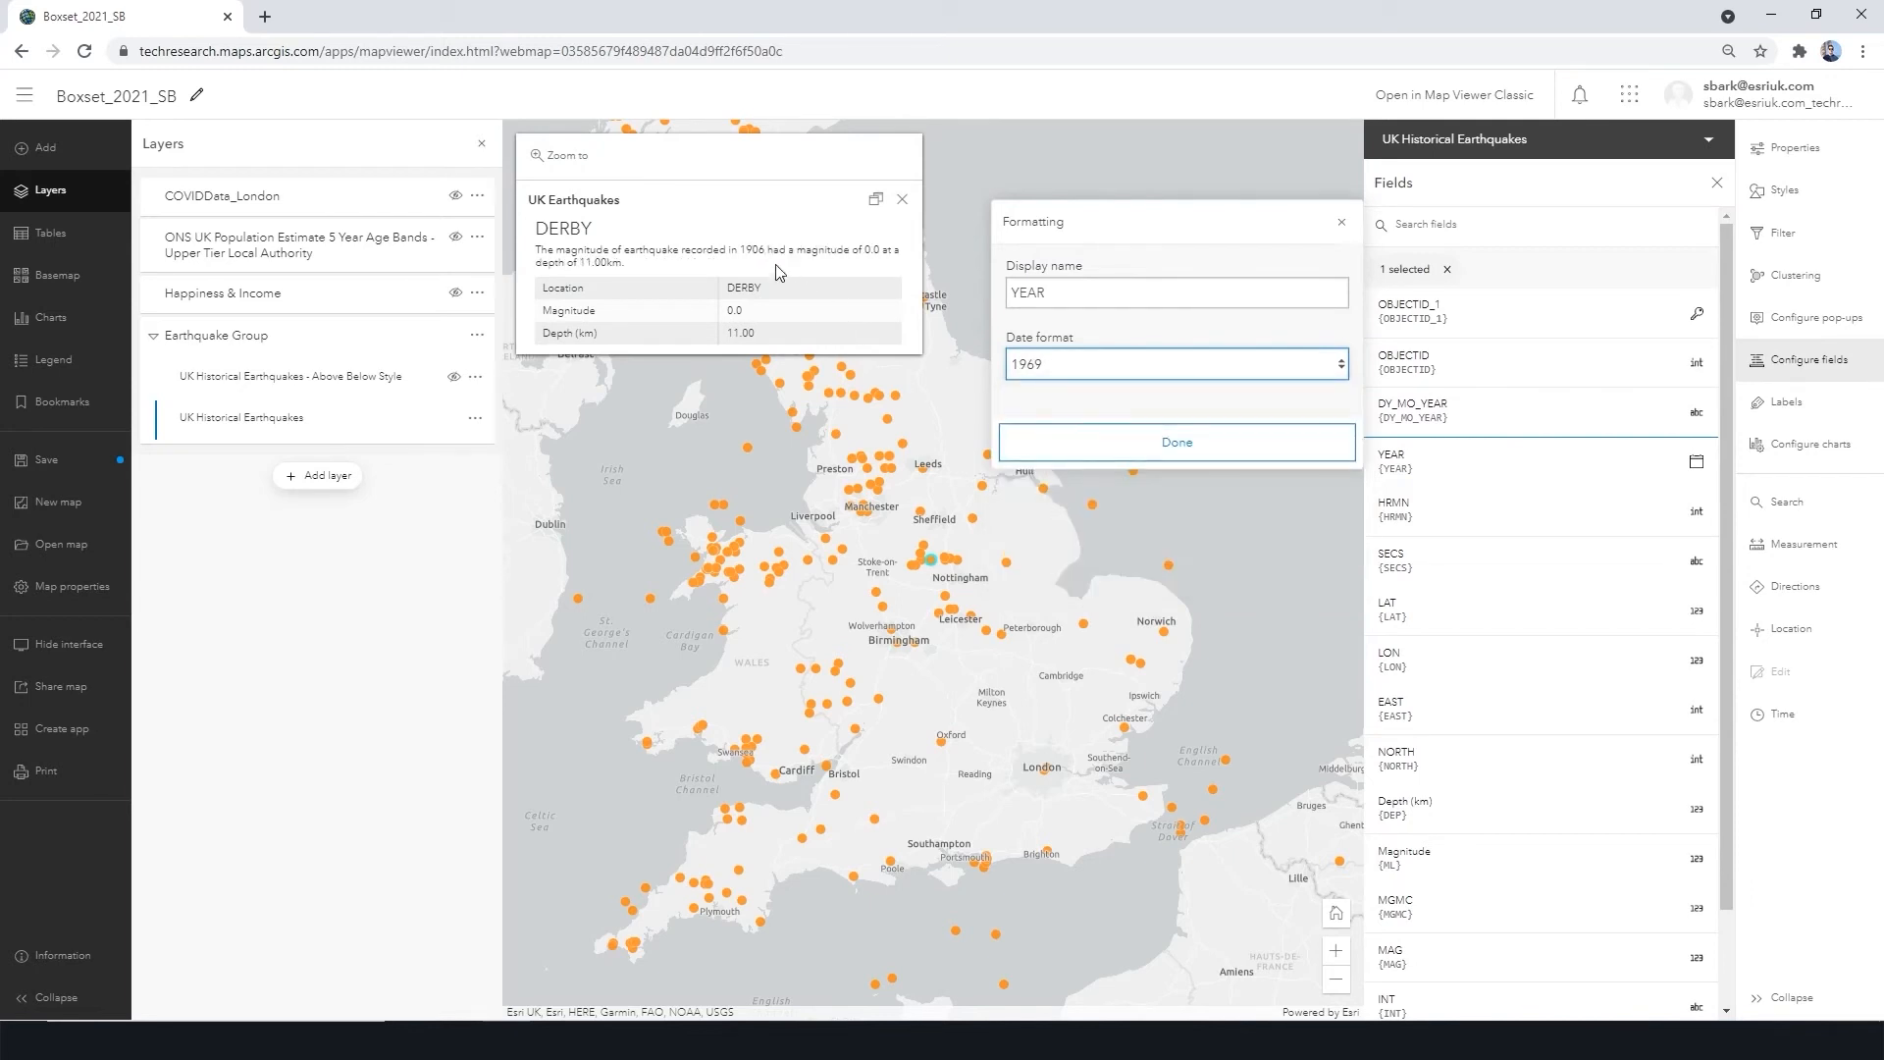
drag(738, 249, 817, 248)
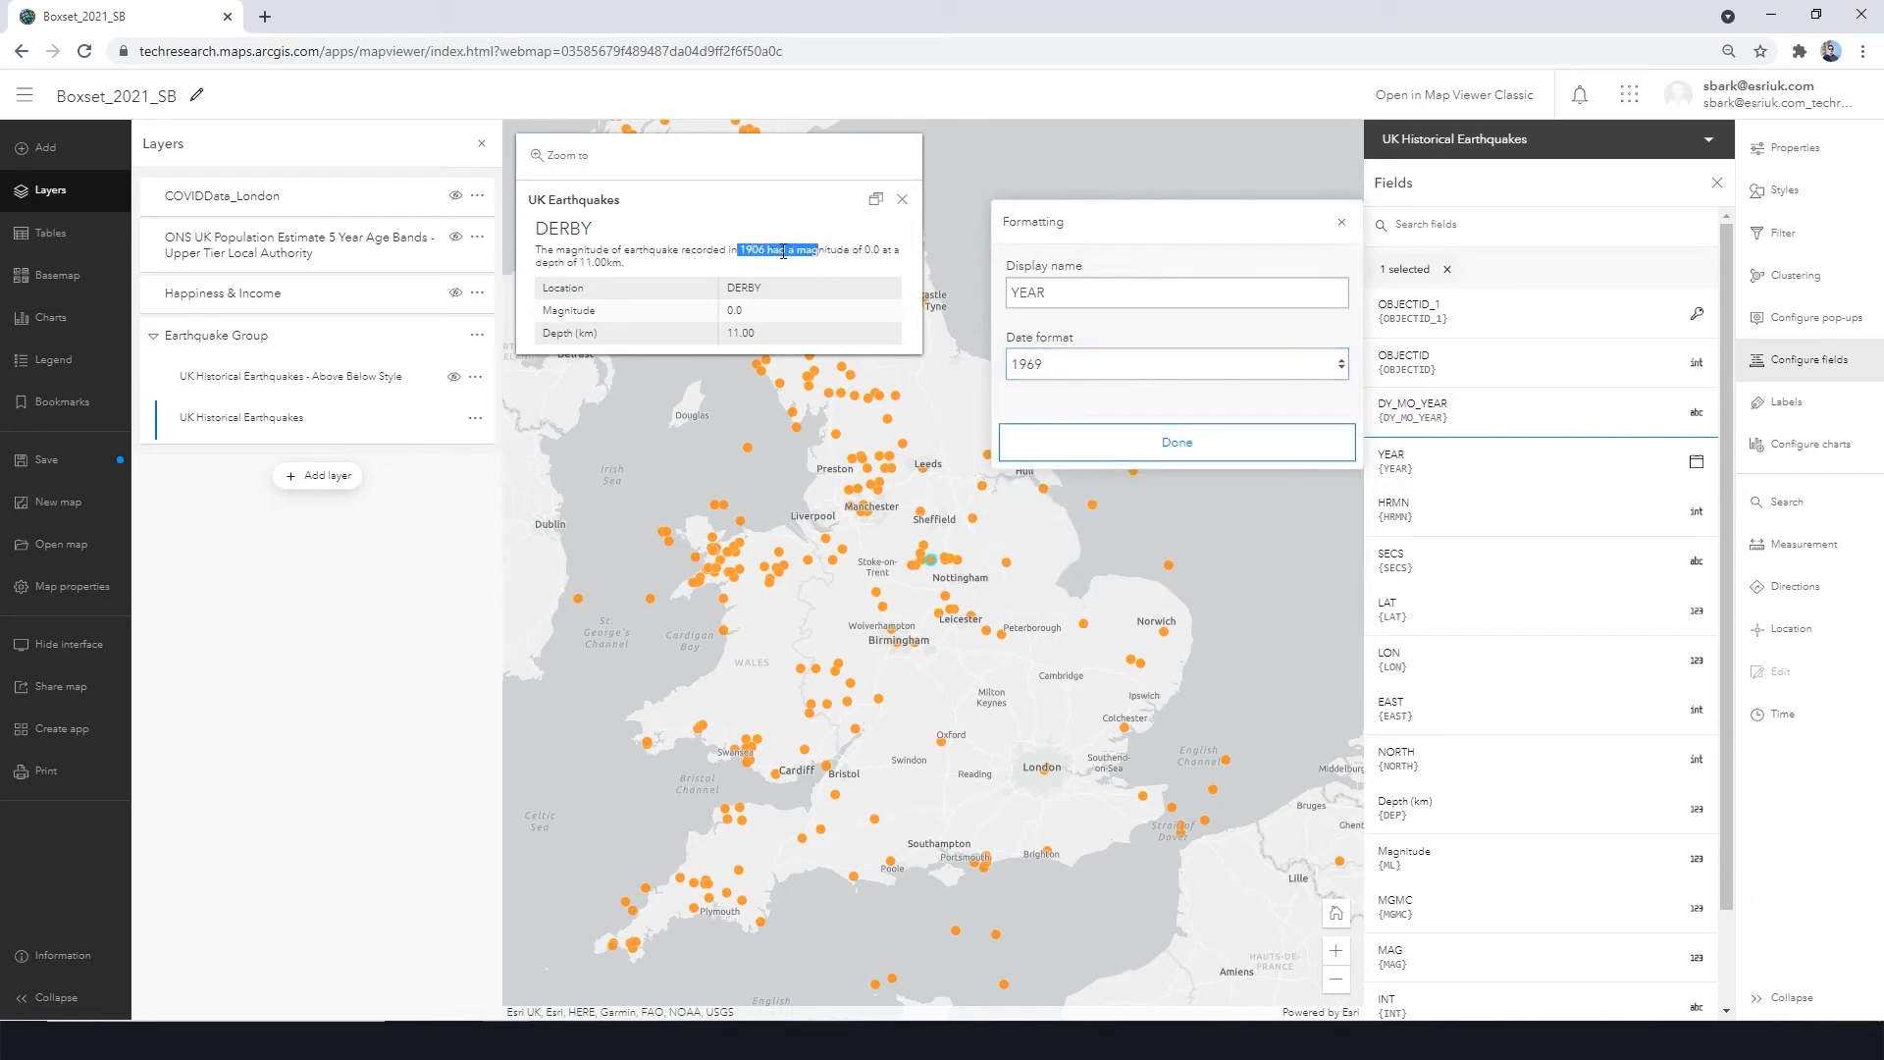
click(795, 292)
click(1215, 453)
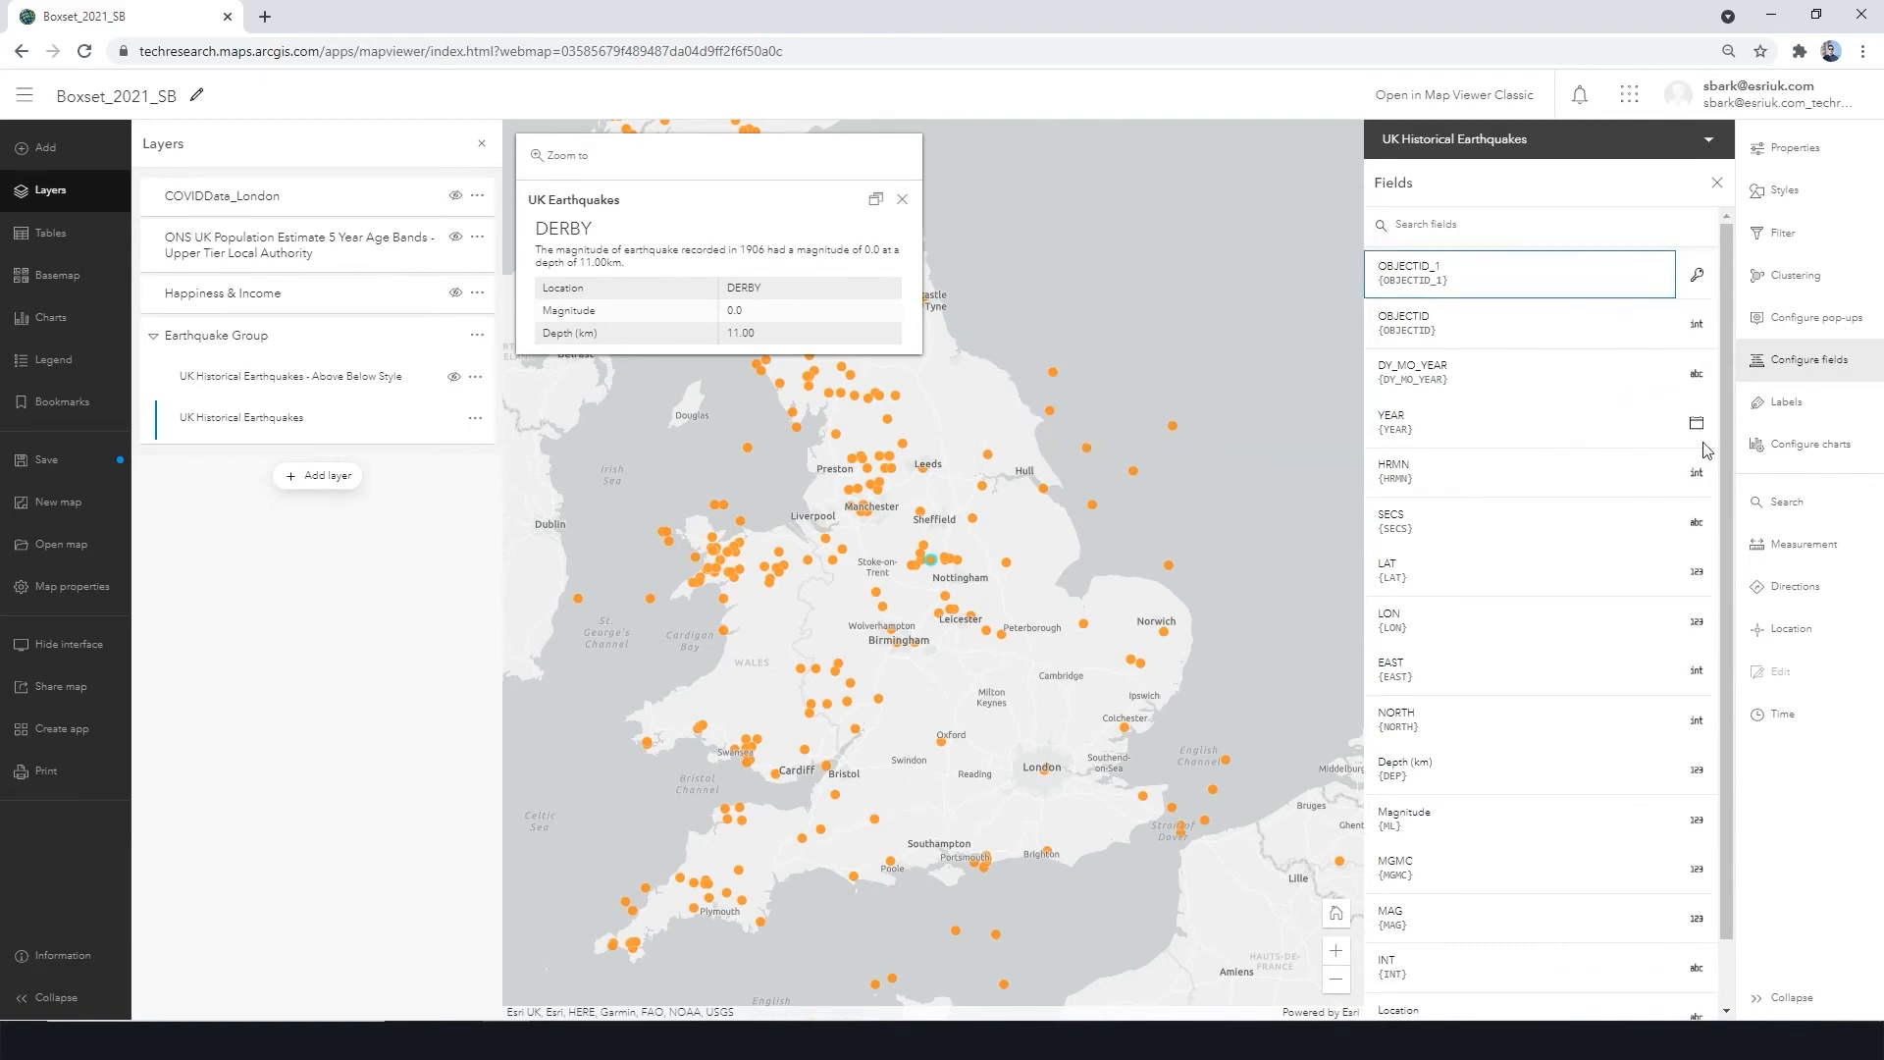
click(1848, 366)
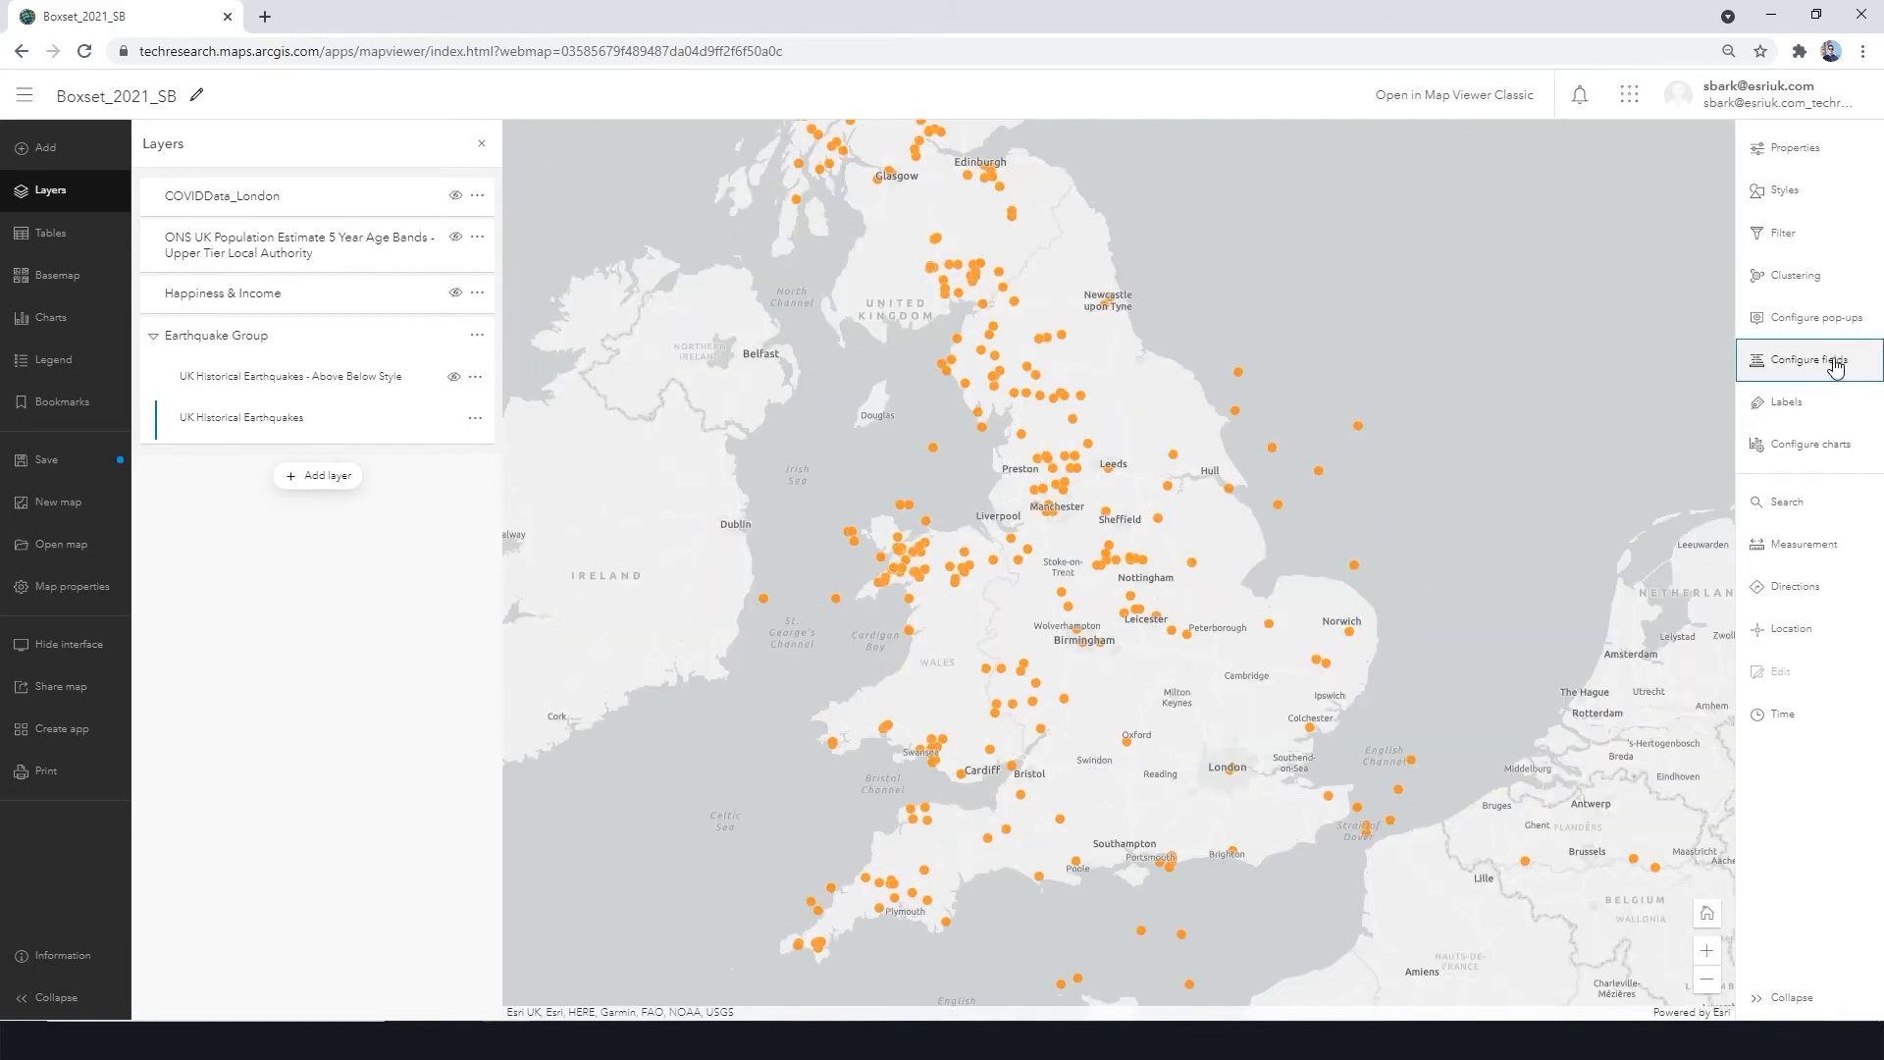
Step: Open the Magnitude and Depth scatter plot for editing and select the points above about magnitude 3.7 and depth 19
click(1820, 452)
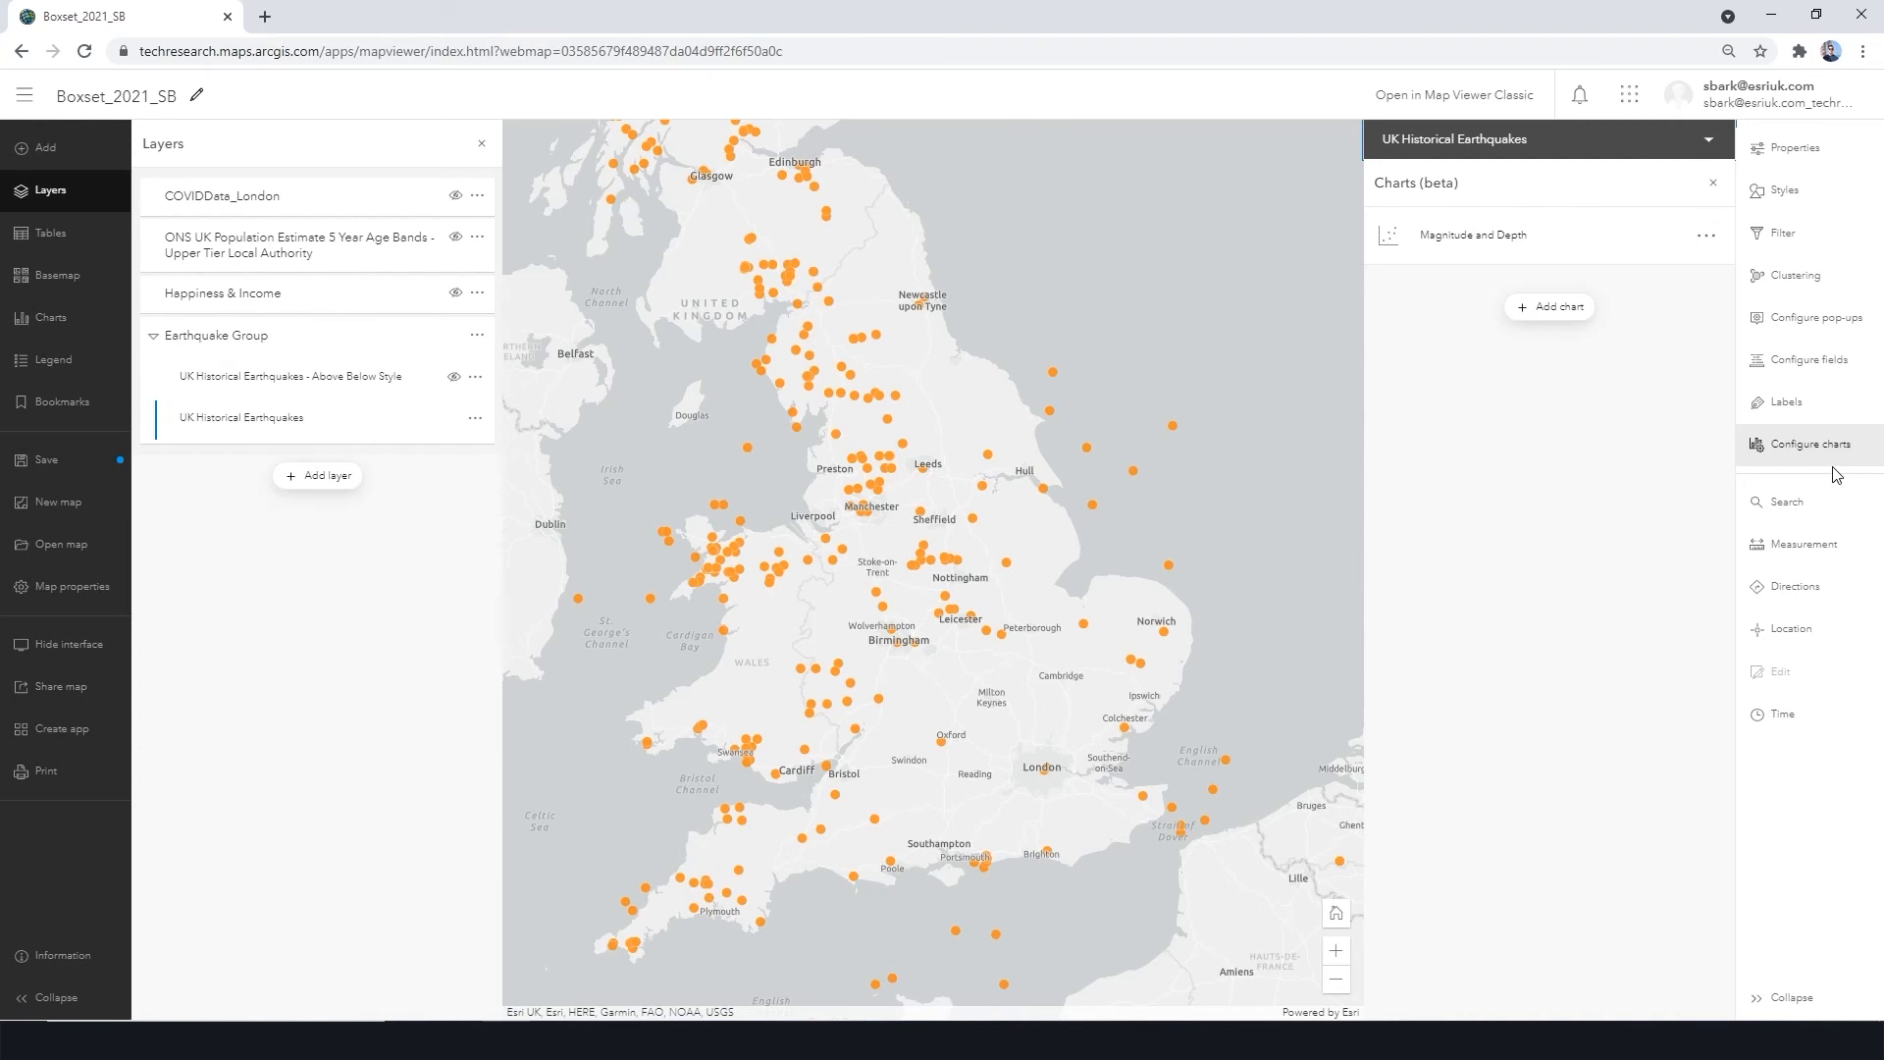
click(1706, 237)
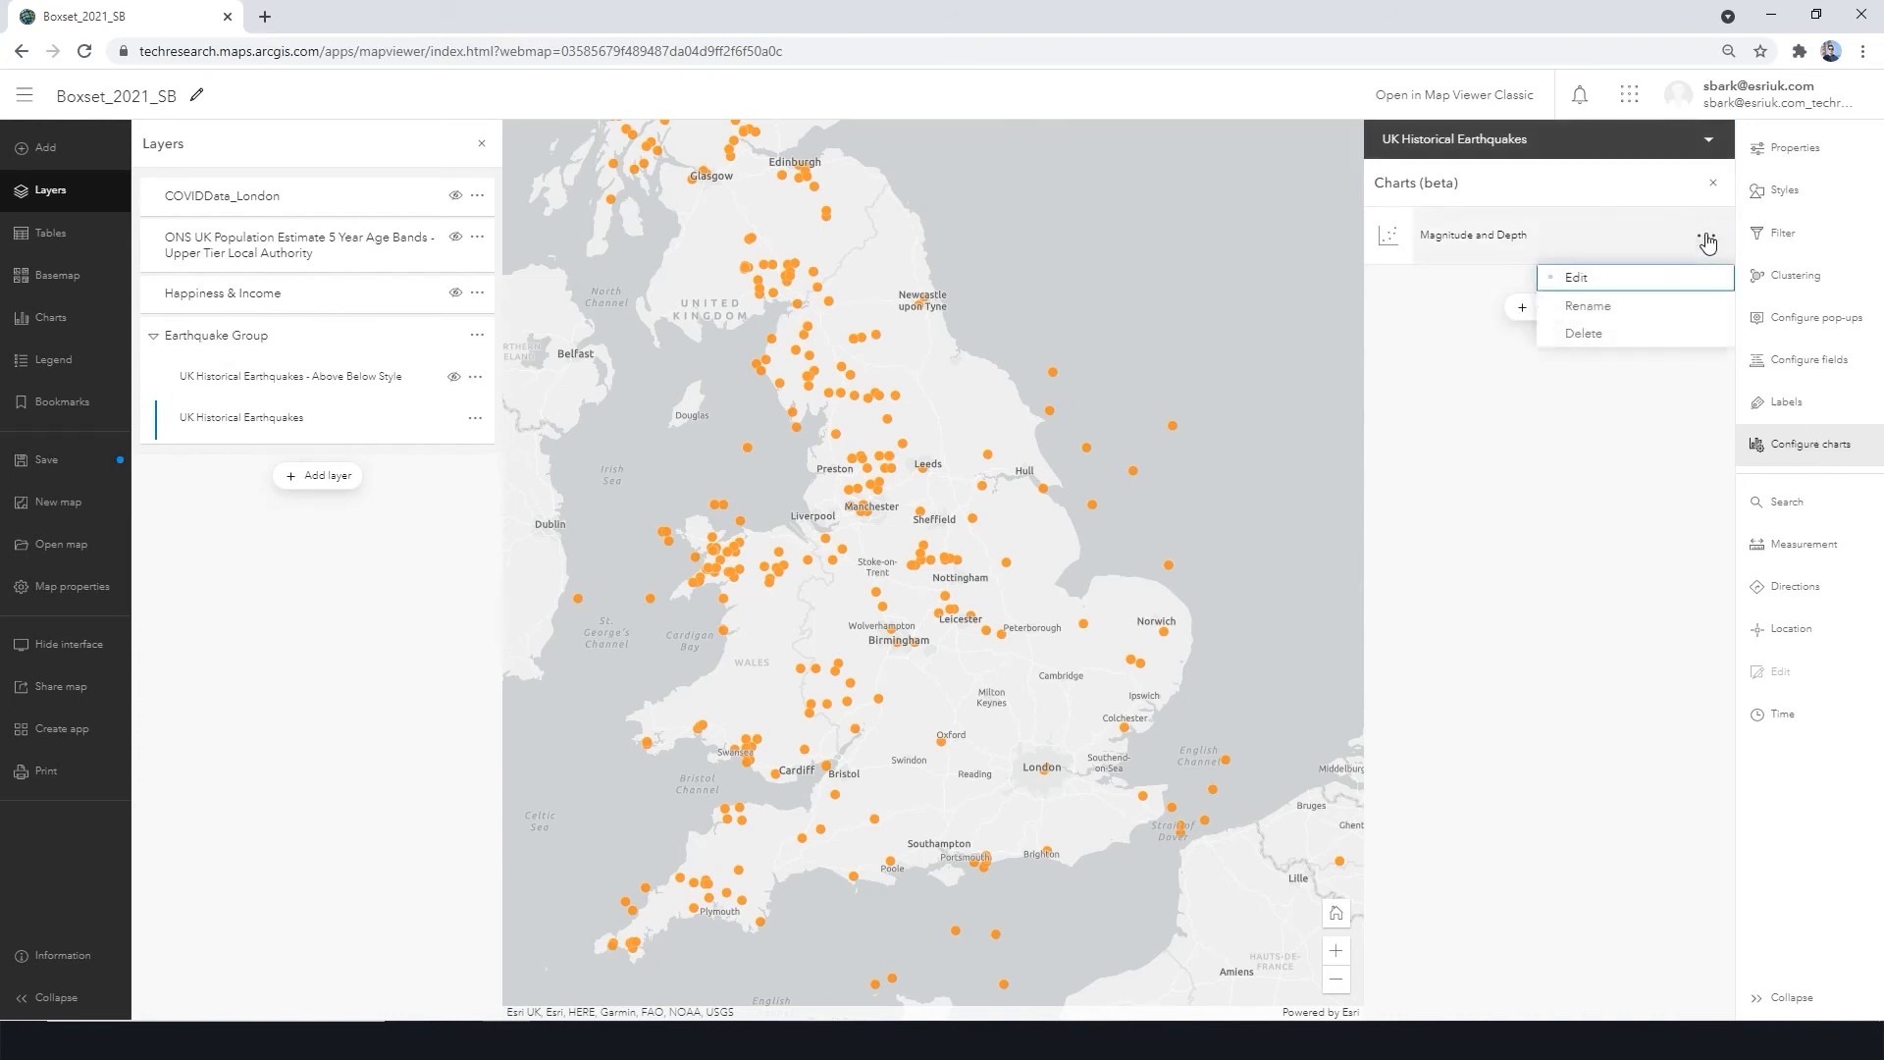
click(1577, 278)
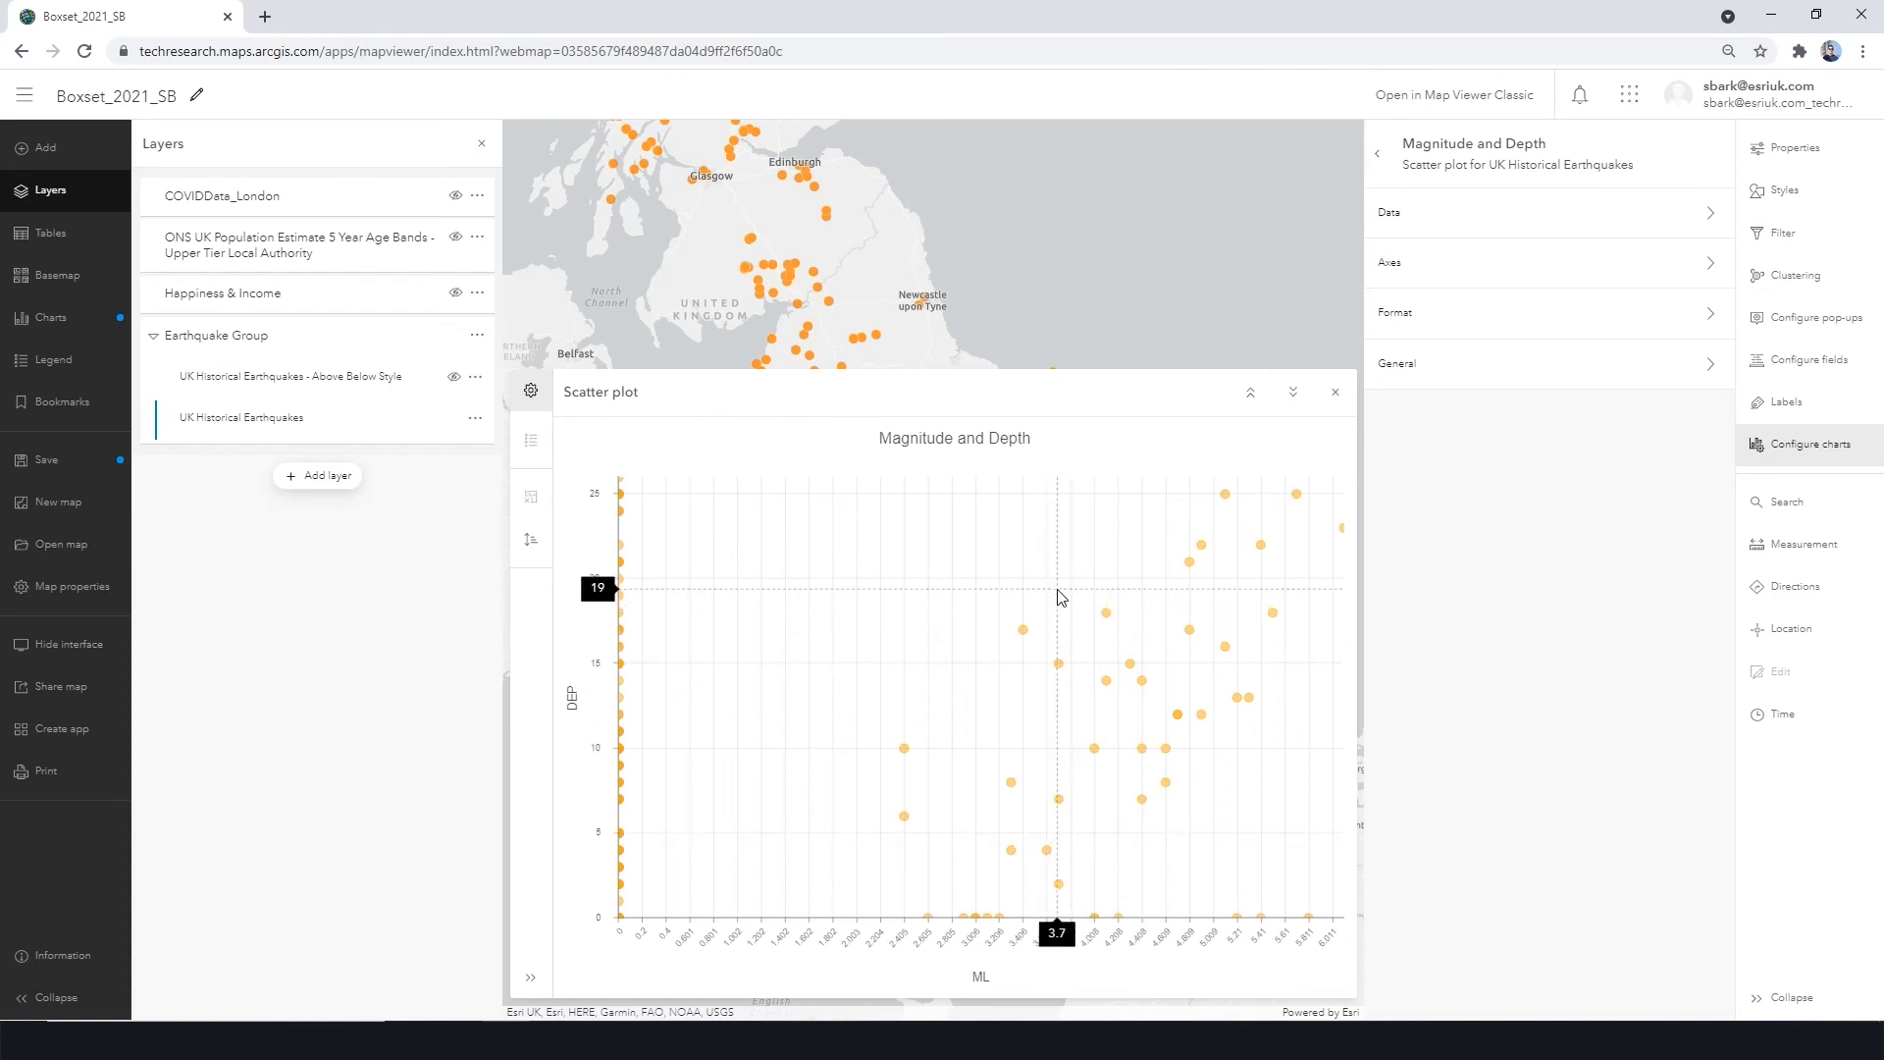
drag(1058, 590, 1351, 490)
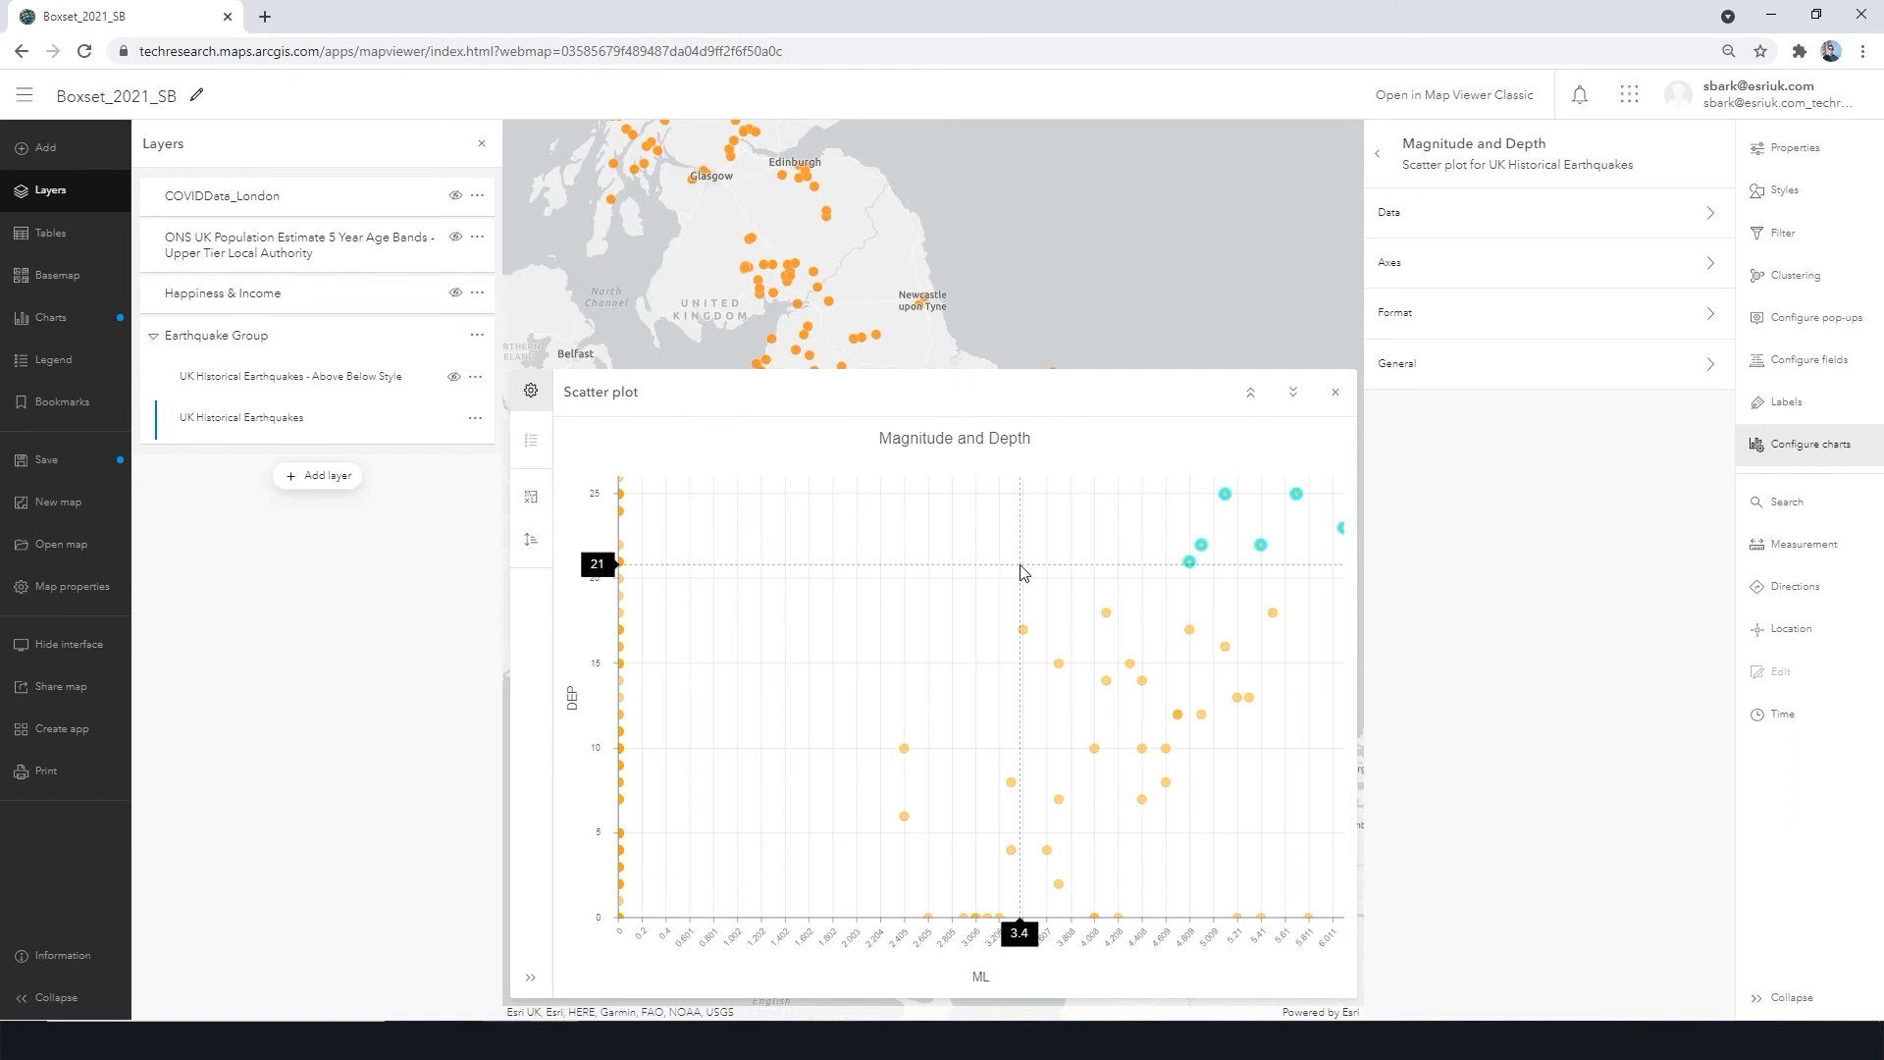
Step: Hide the interface to examine the selected earthquakes on the full map, and restore the interface
click(82, 657)
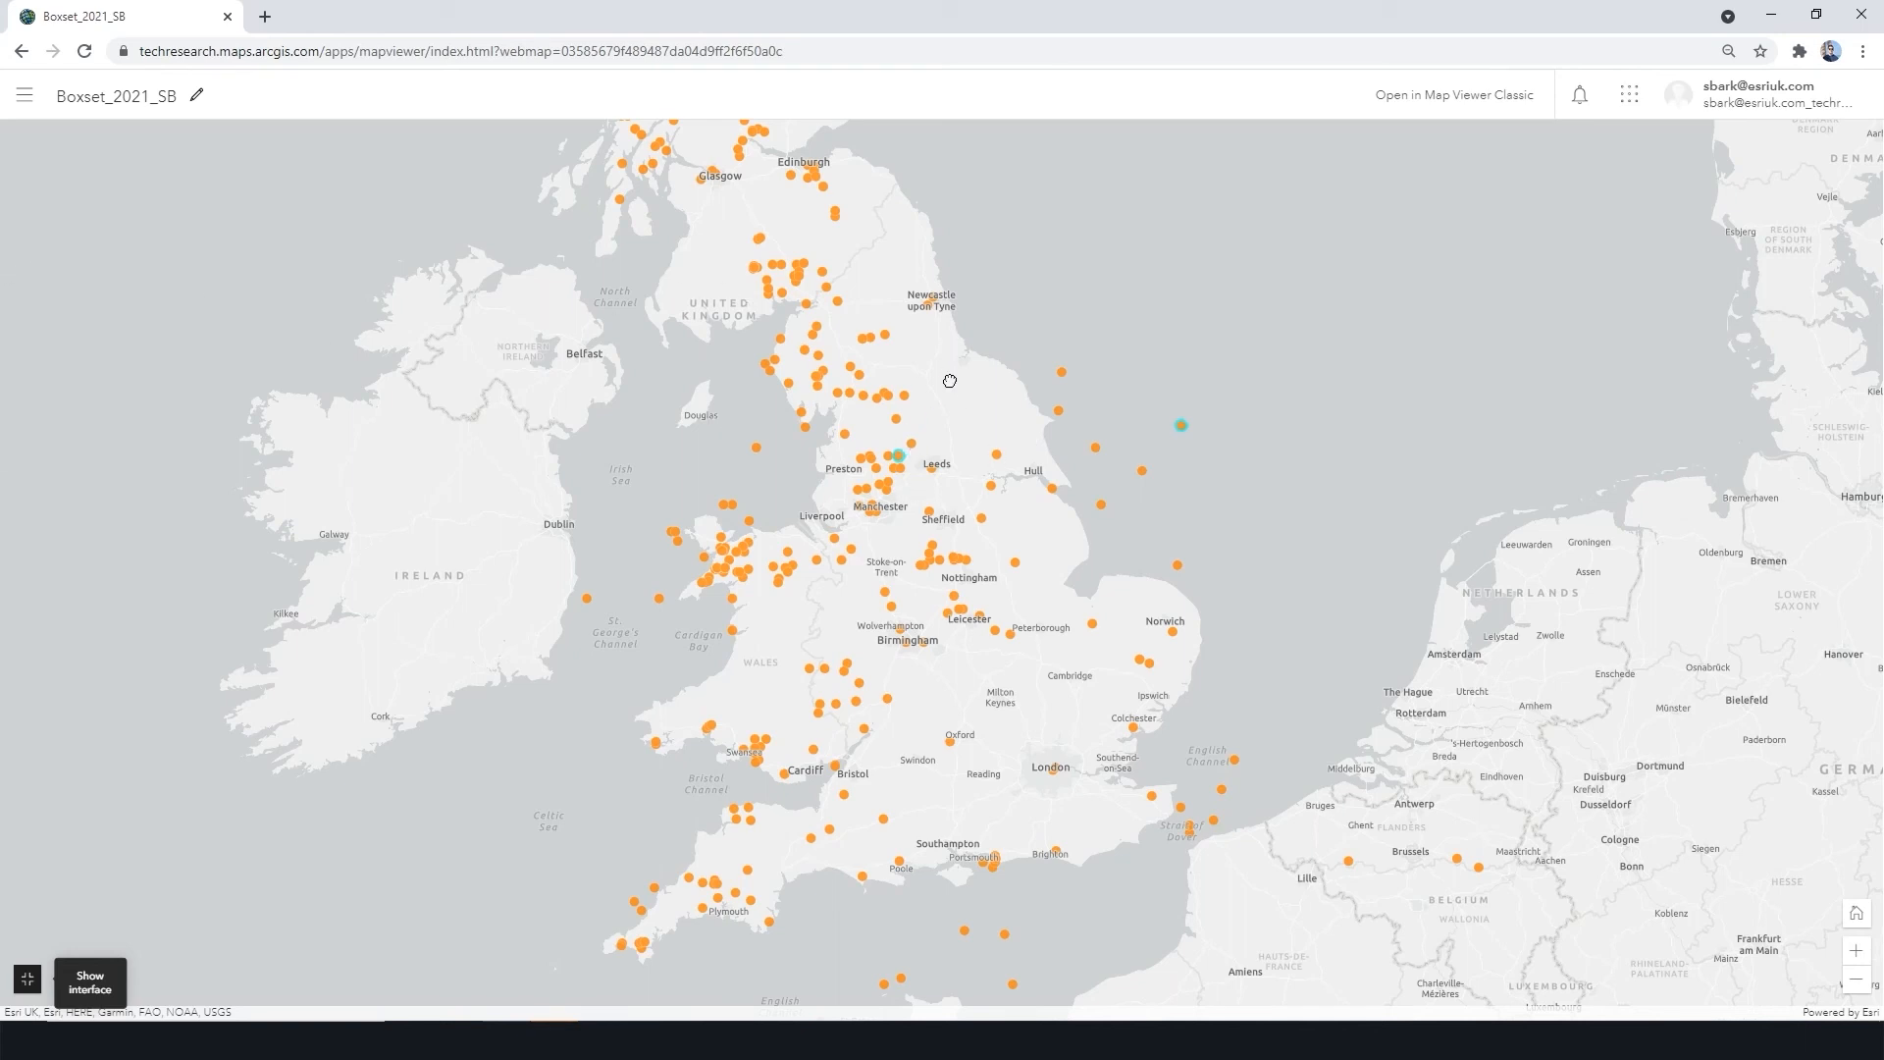
drag(950, 381, 953, 445)
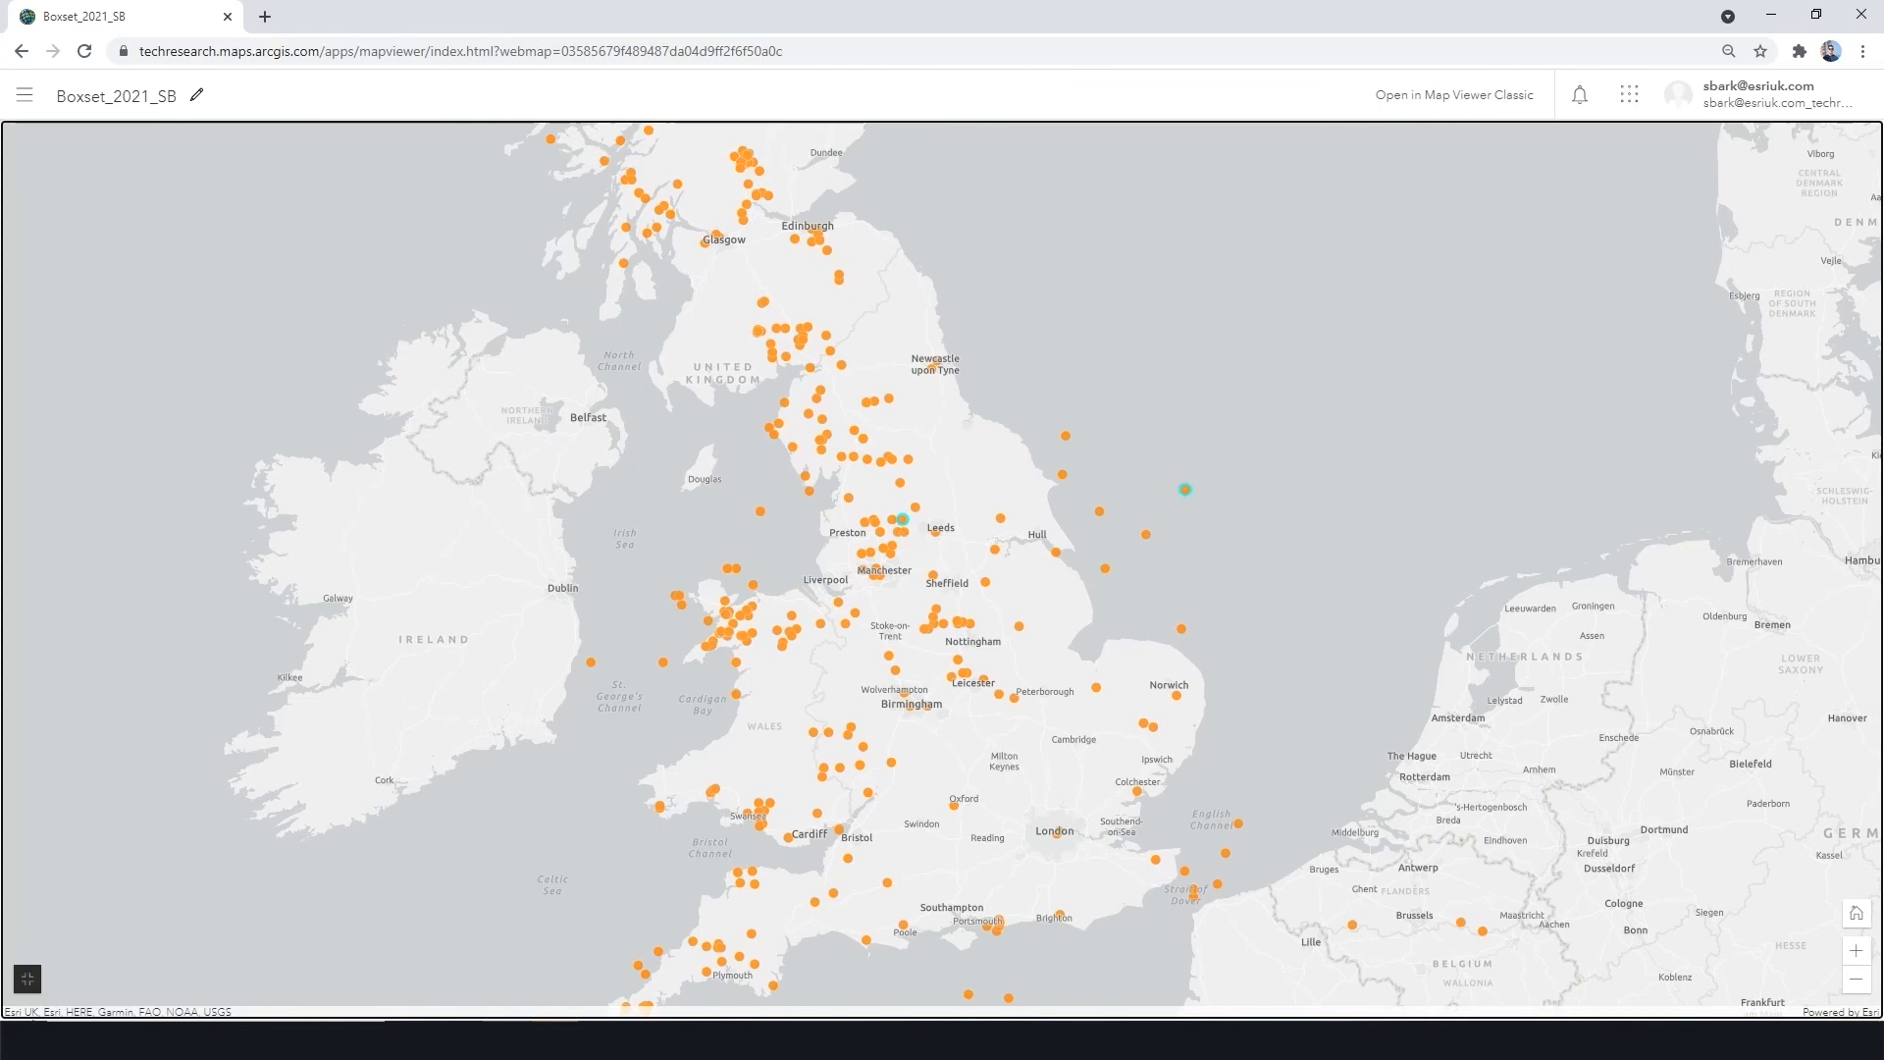
click(26, 981)
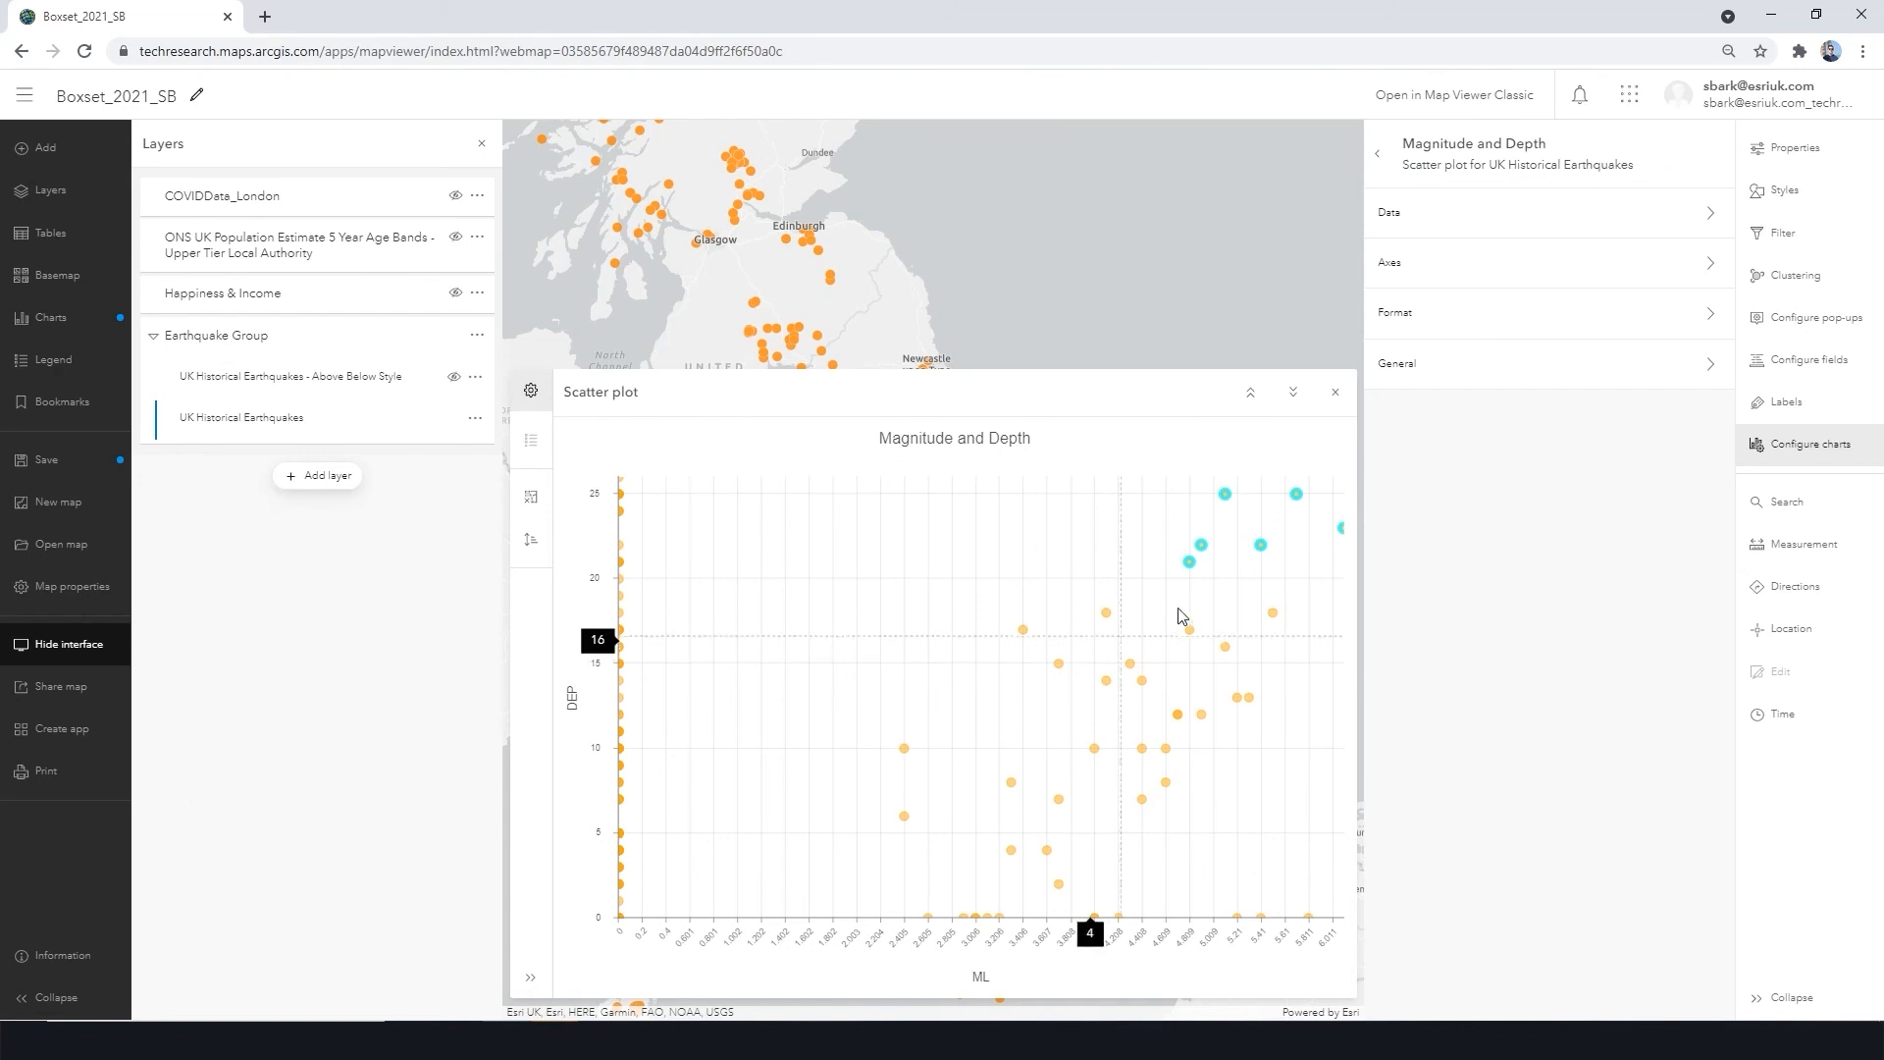
Step: Expand the scatter plot to full height, reduce it to its smallest size and examine the selected earthquakes on the map
click(1253, 402)
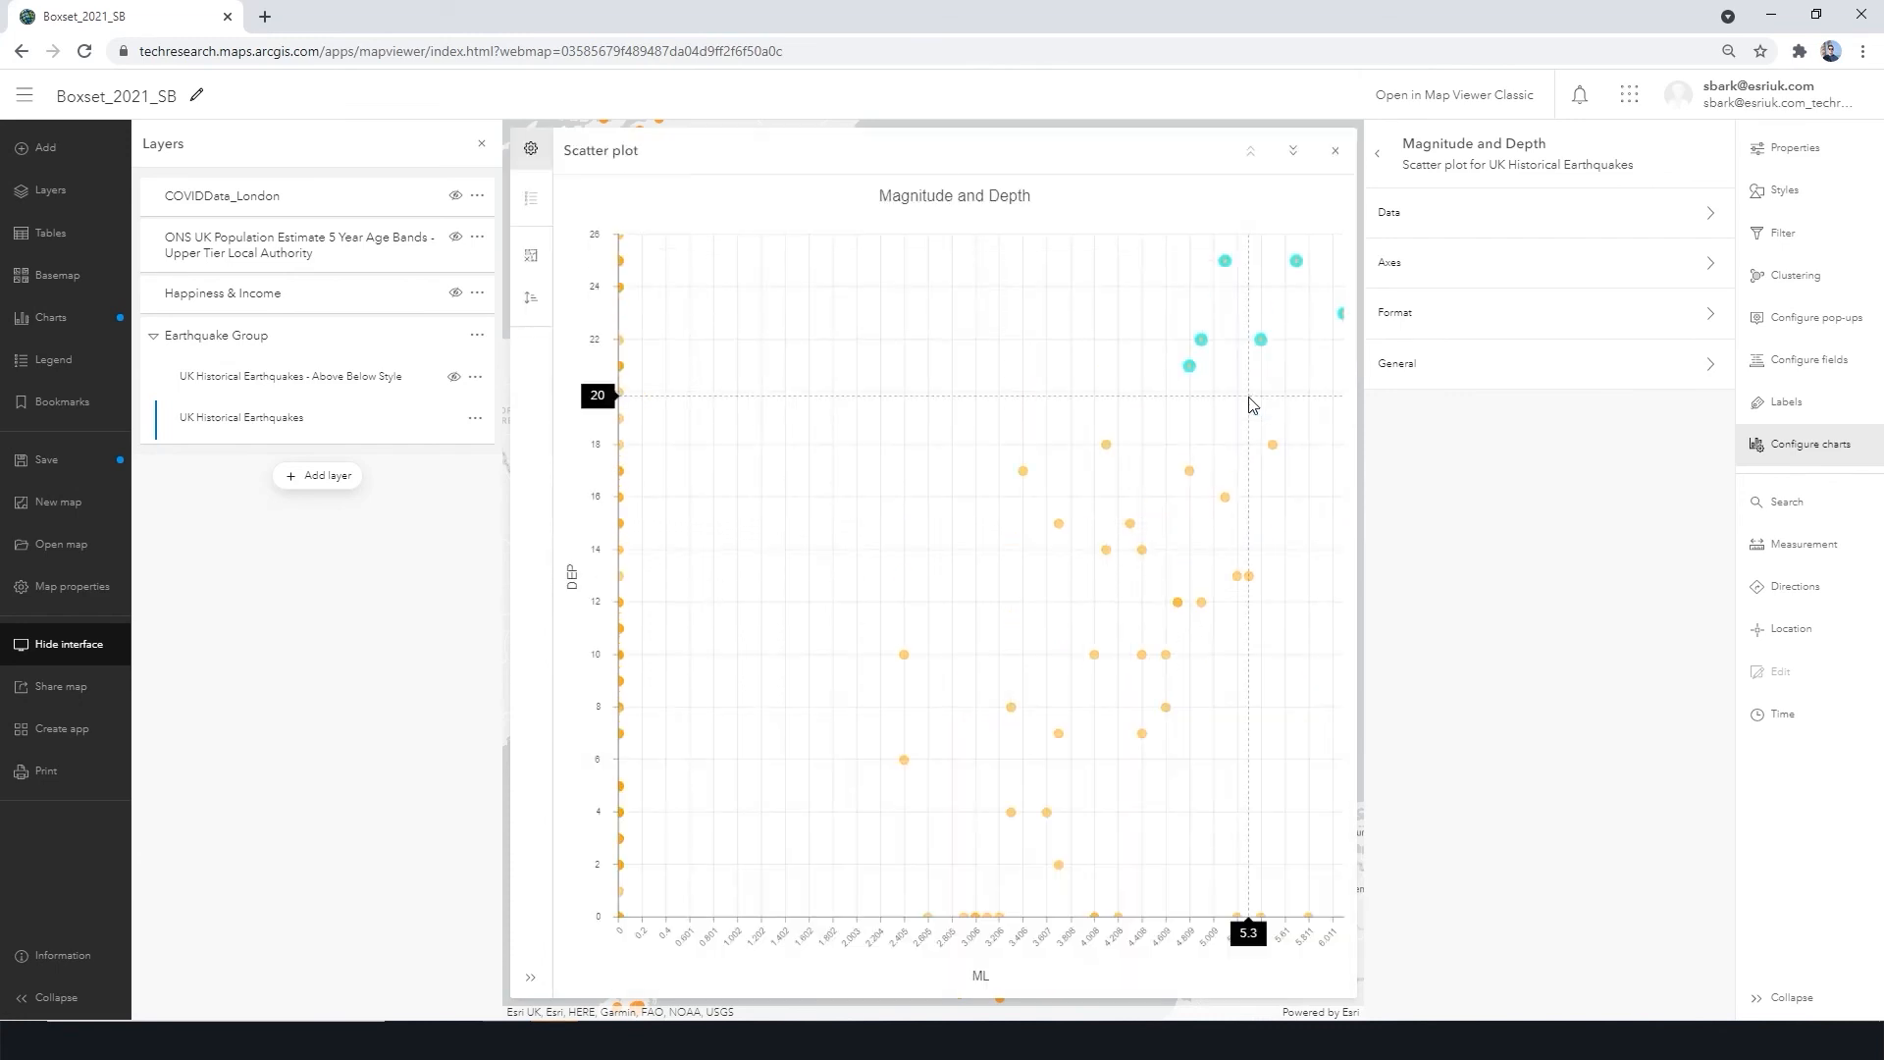
click(1299, 159)
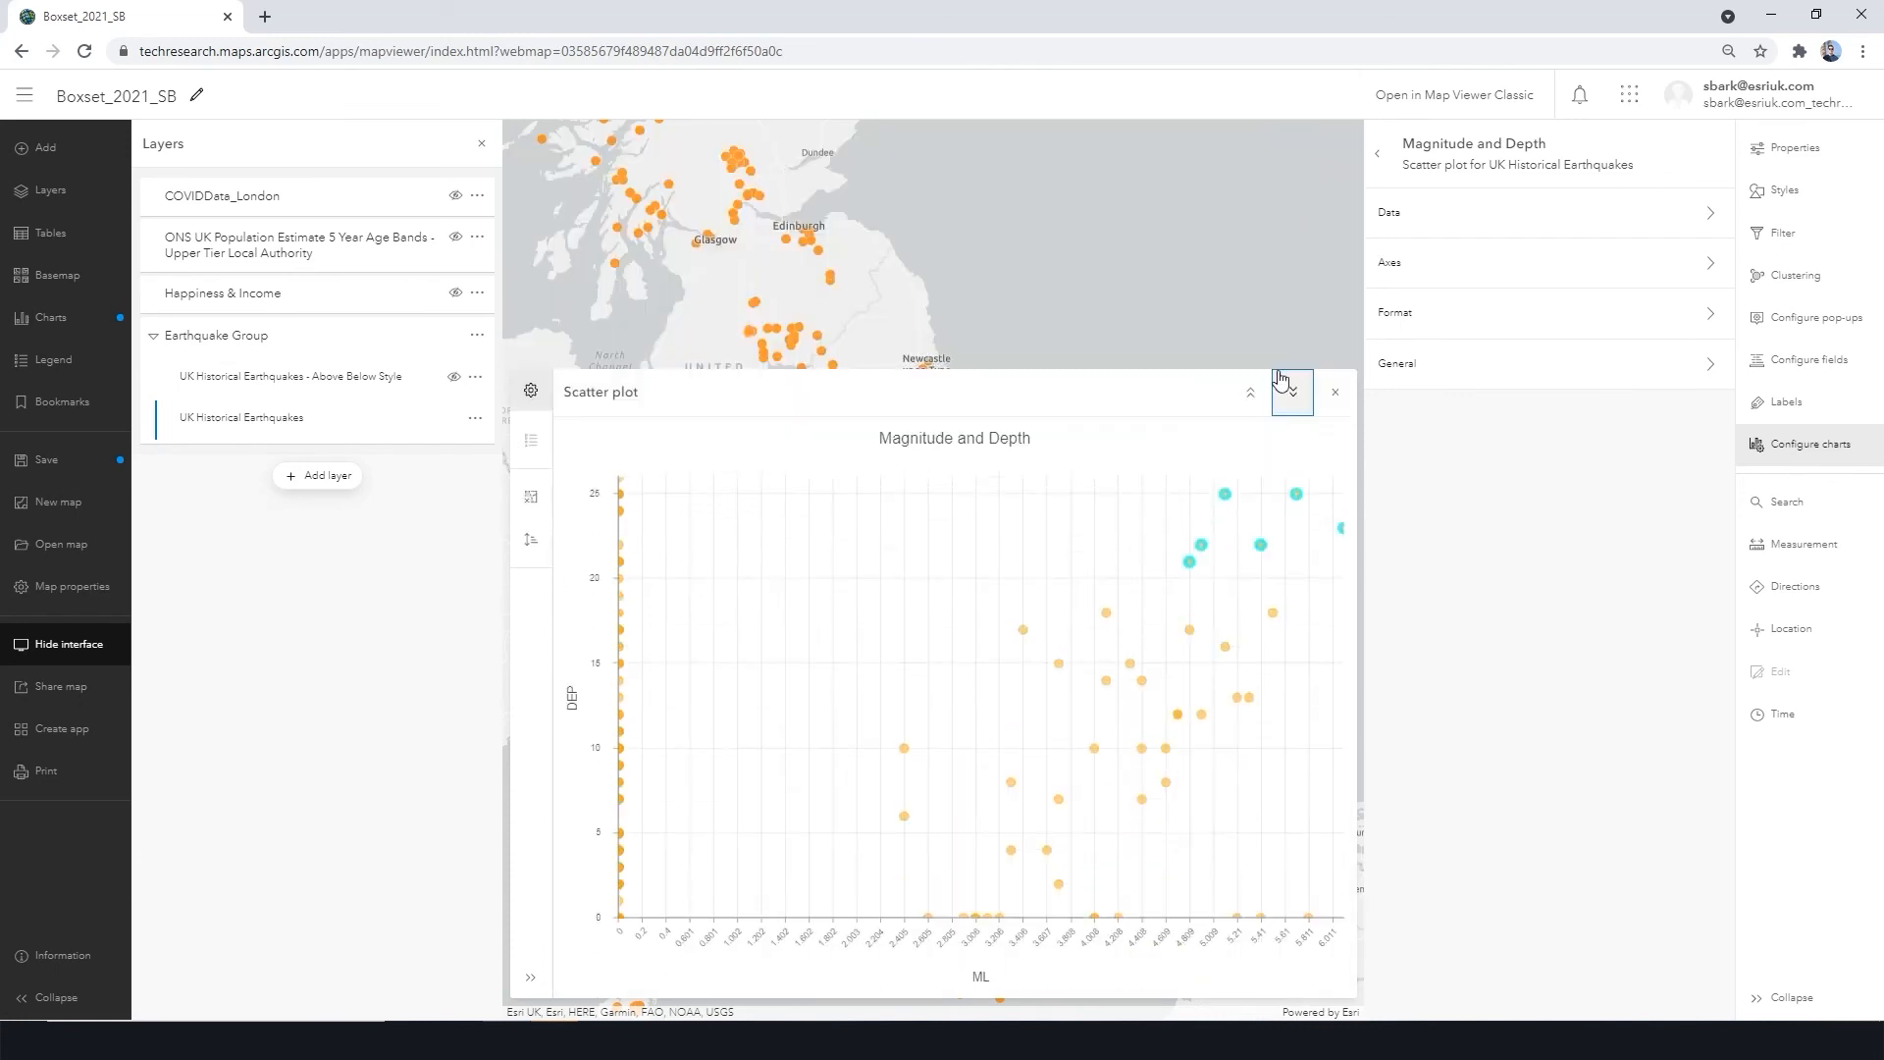
click(1290, 387)
drag(1212, 571, 1238, 621)
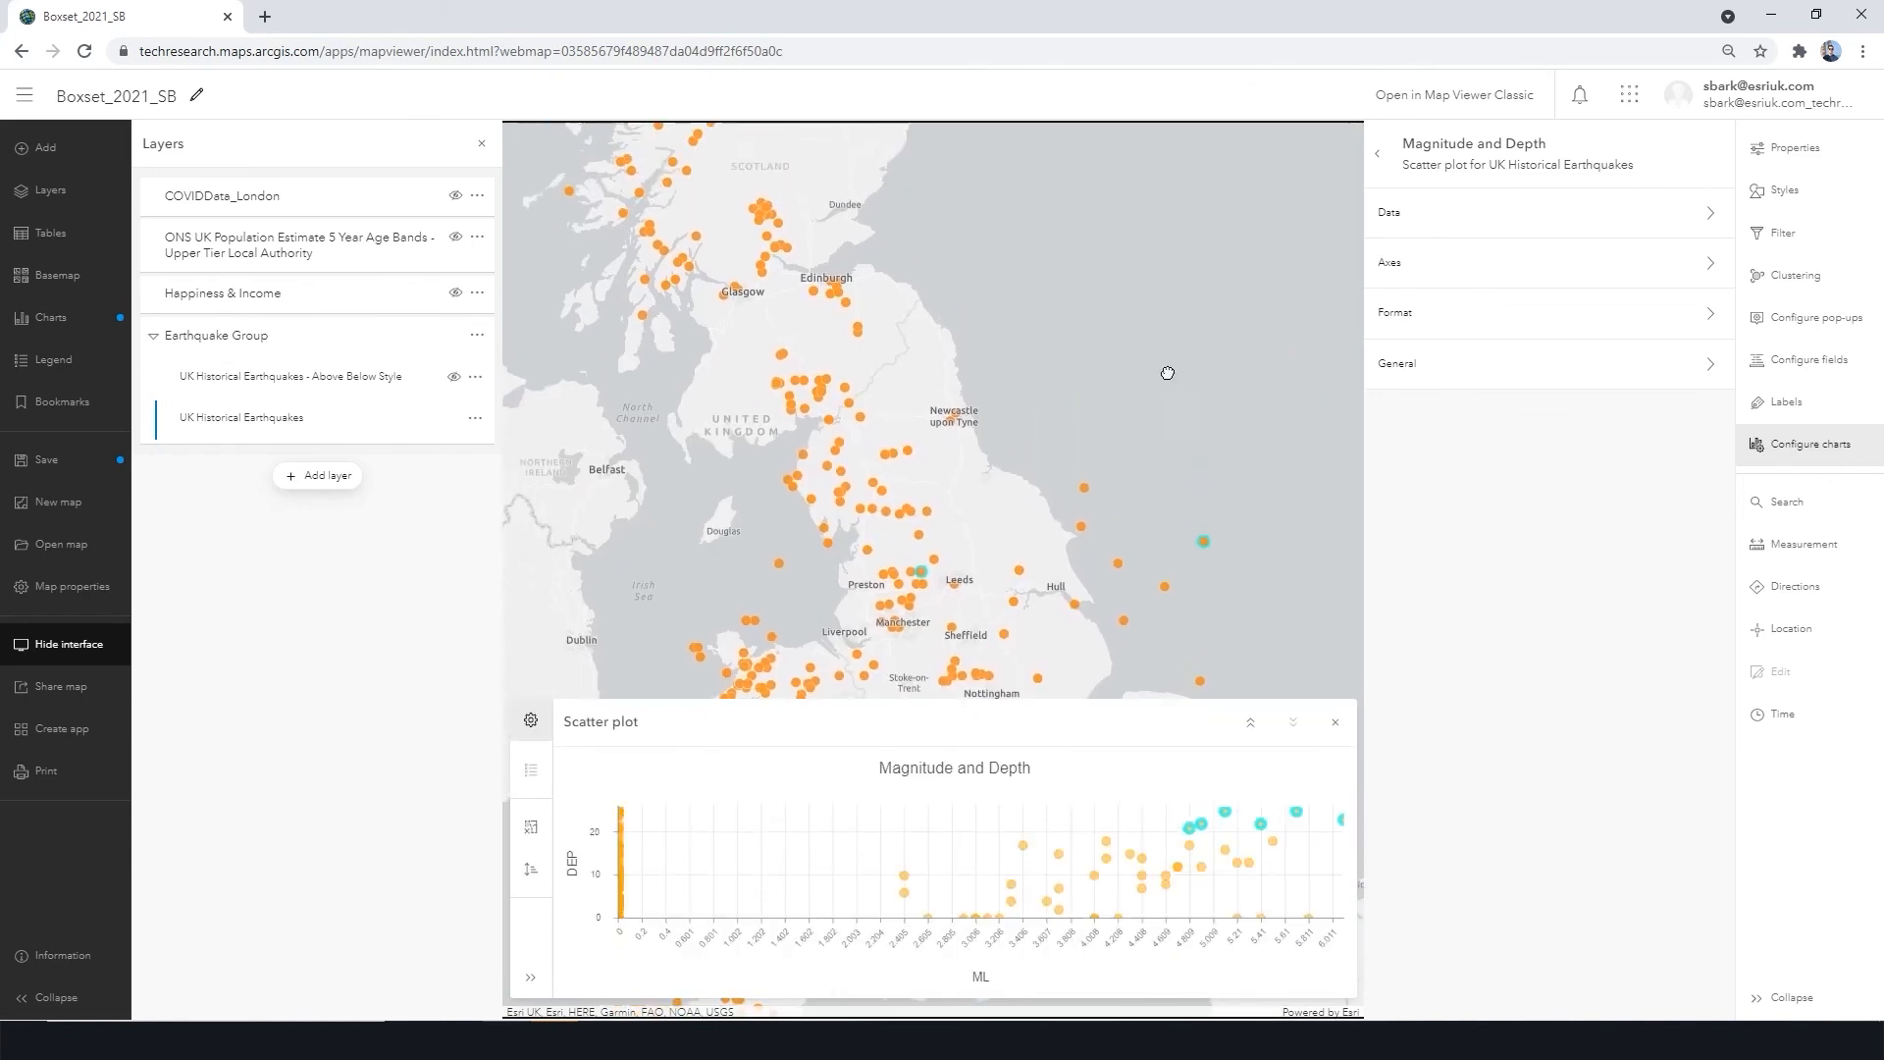
drag(1141, 355, 1145, 390)
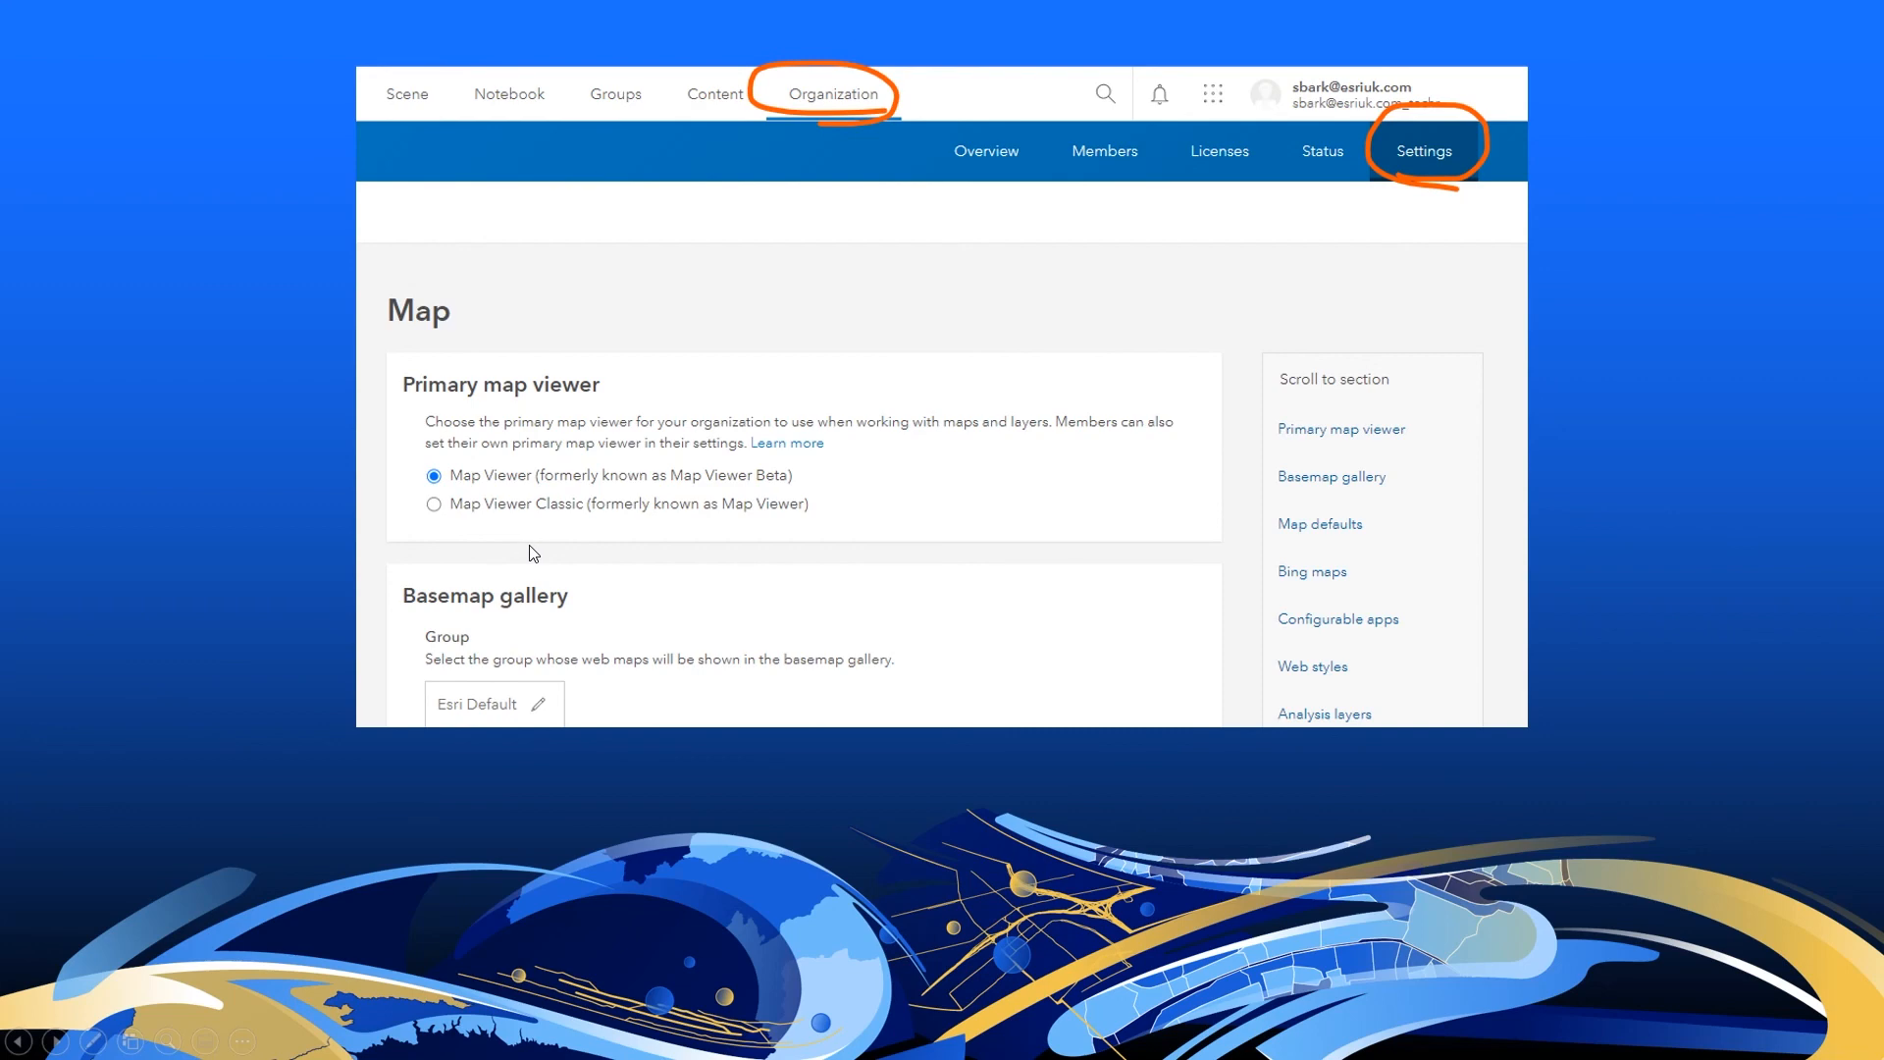
key(Right)
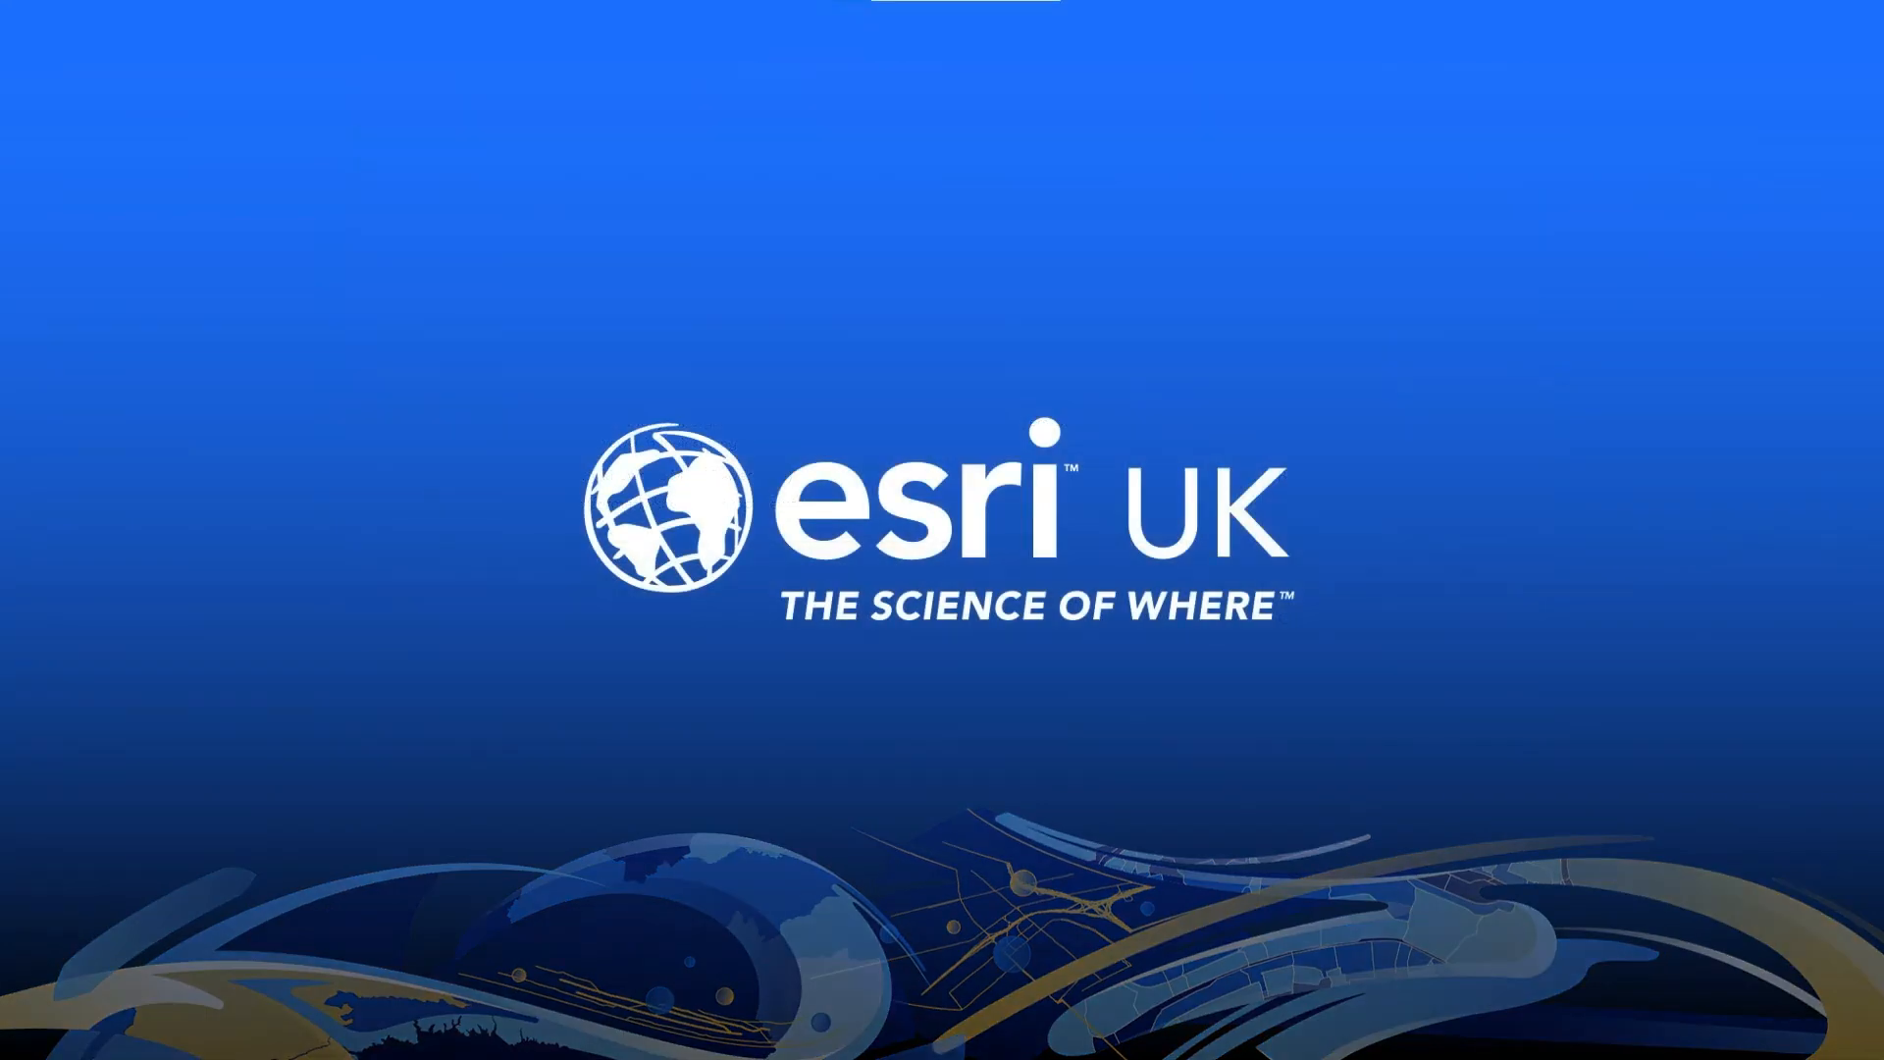